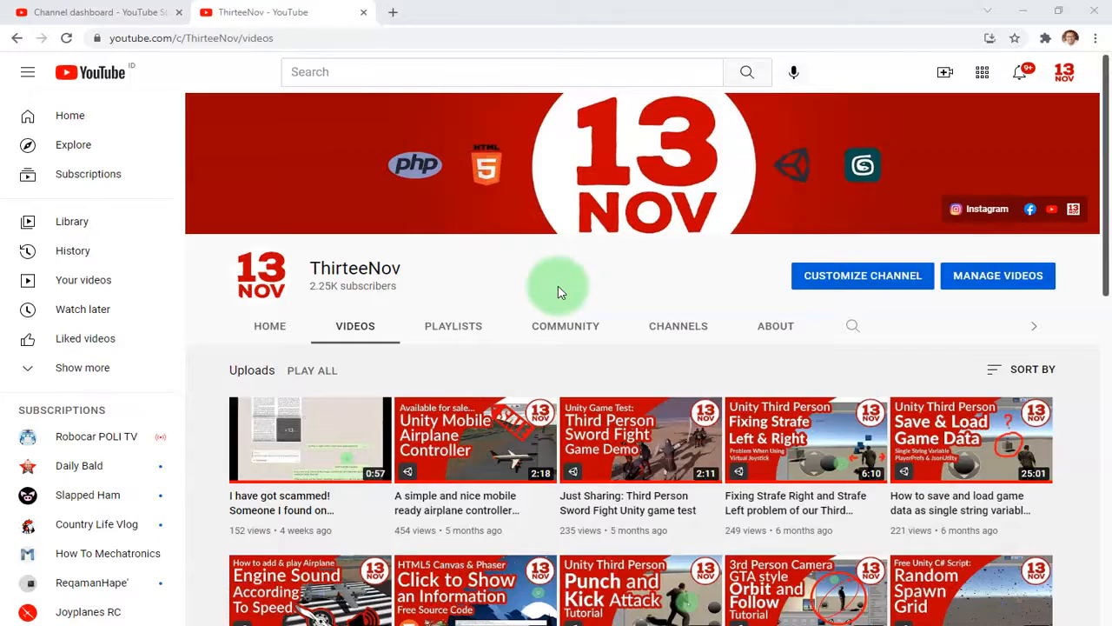
Step: Look through the channel's uploaded videos and its recent comment notifications
scroll(566, 290, down, 5)
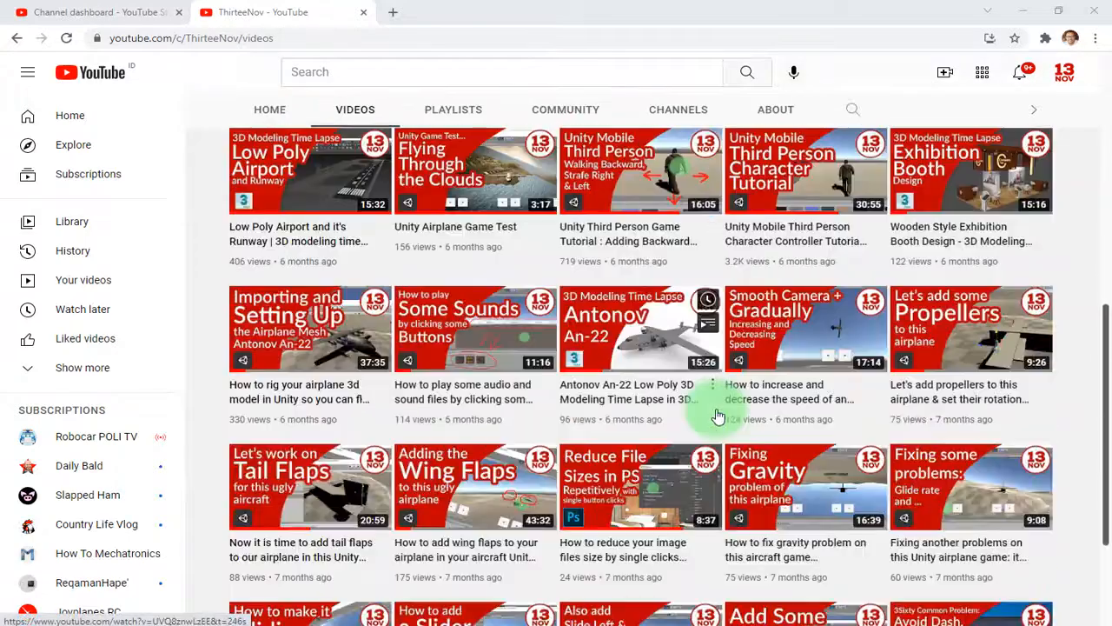
scroll(715, 409, up, 5)
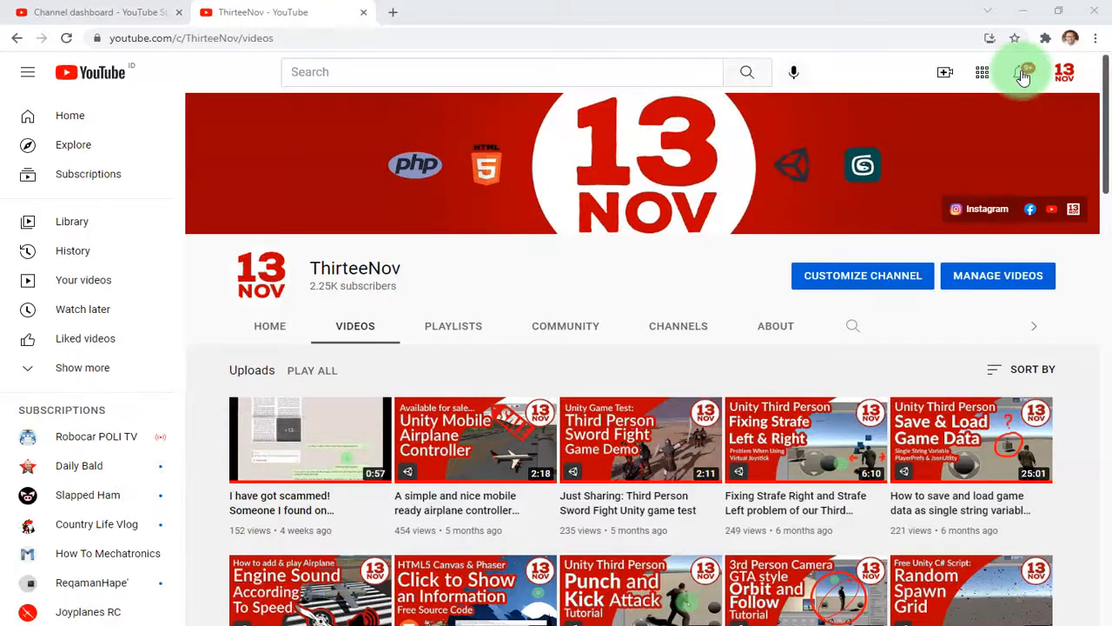
click(1024, 76)
scroll(922, 252, down, 8)
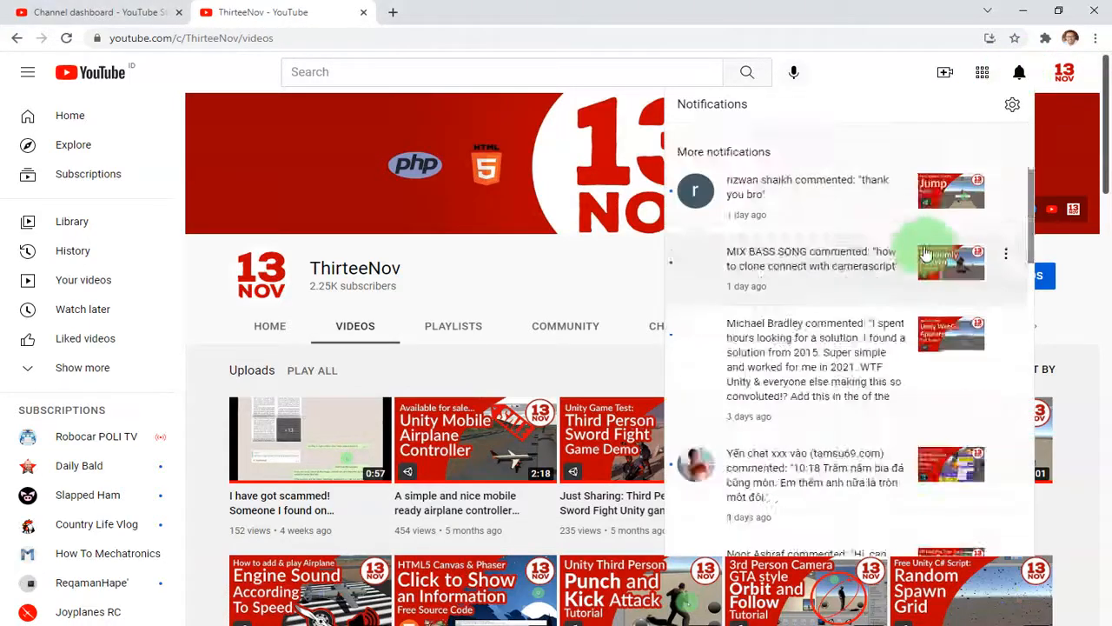
scroll(917, 265, down, 8)
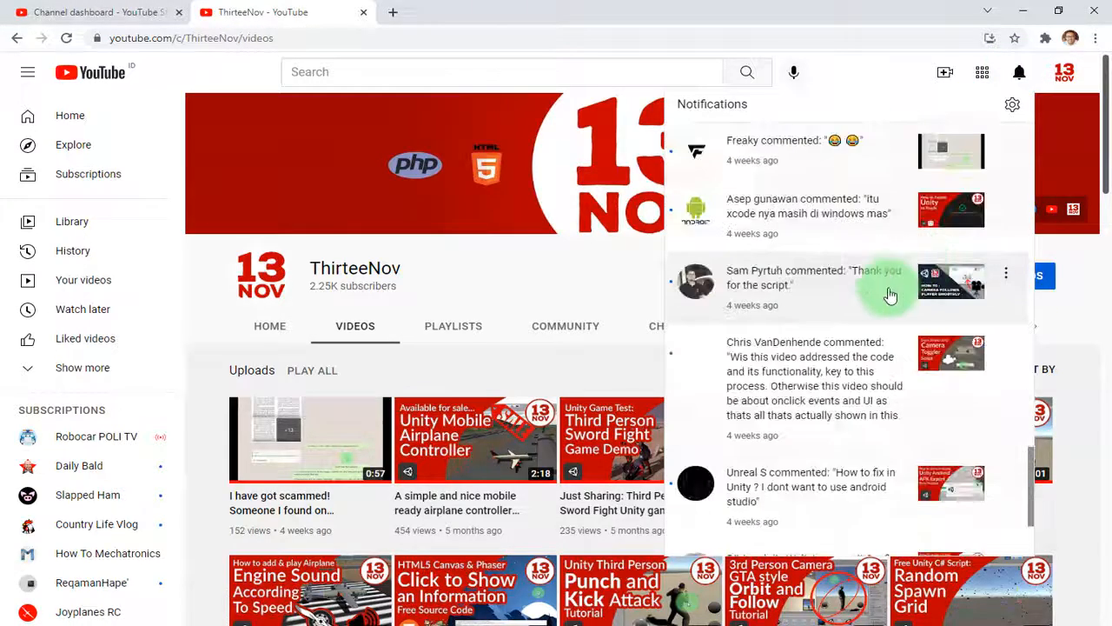
scroll(894, 293, up, 3)
click(591, 366)
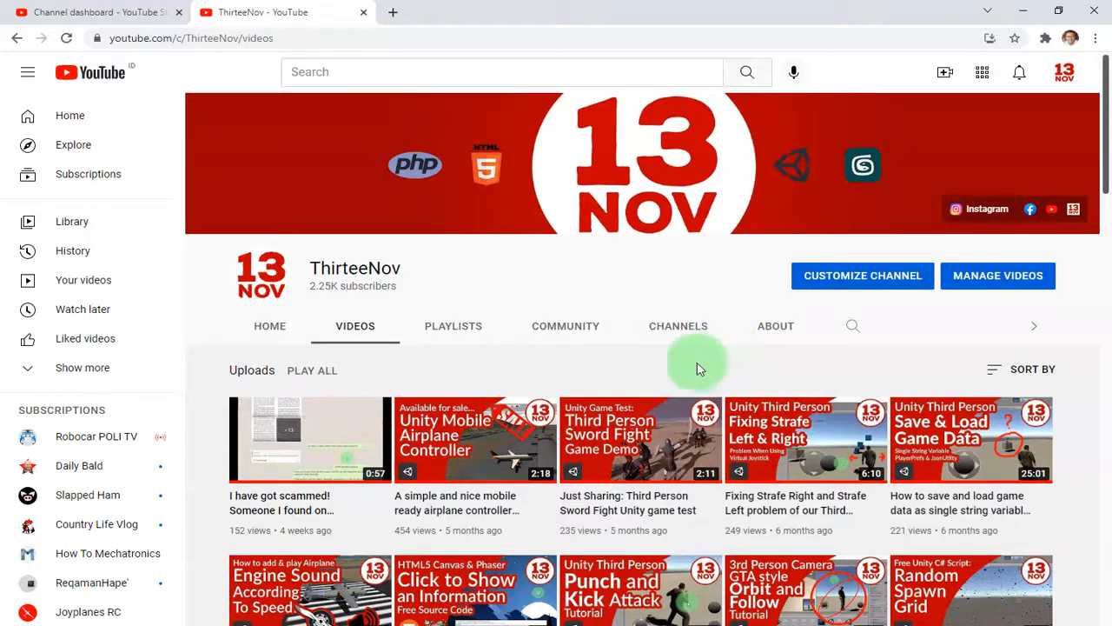
click(61, 12)
click(261, 13)
click(52, 12)
click(260, 12)
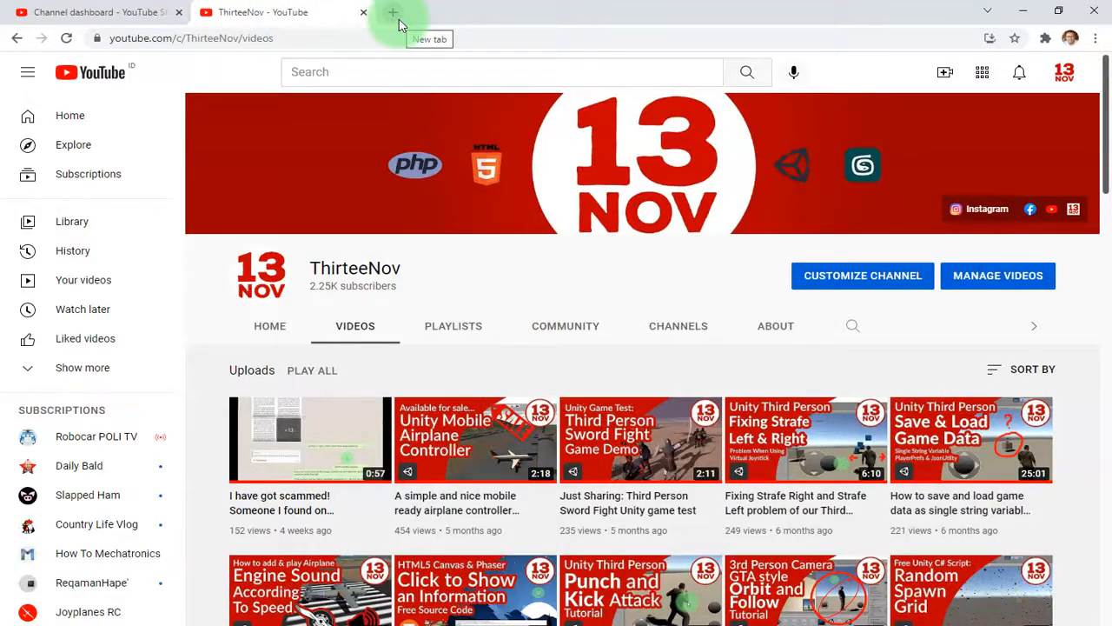
click(49, 10)
click(286, 11)
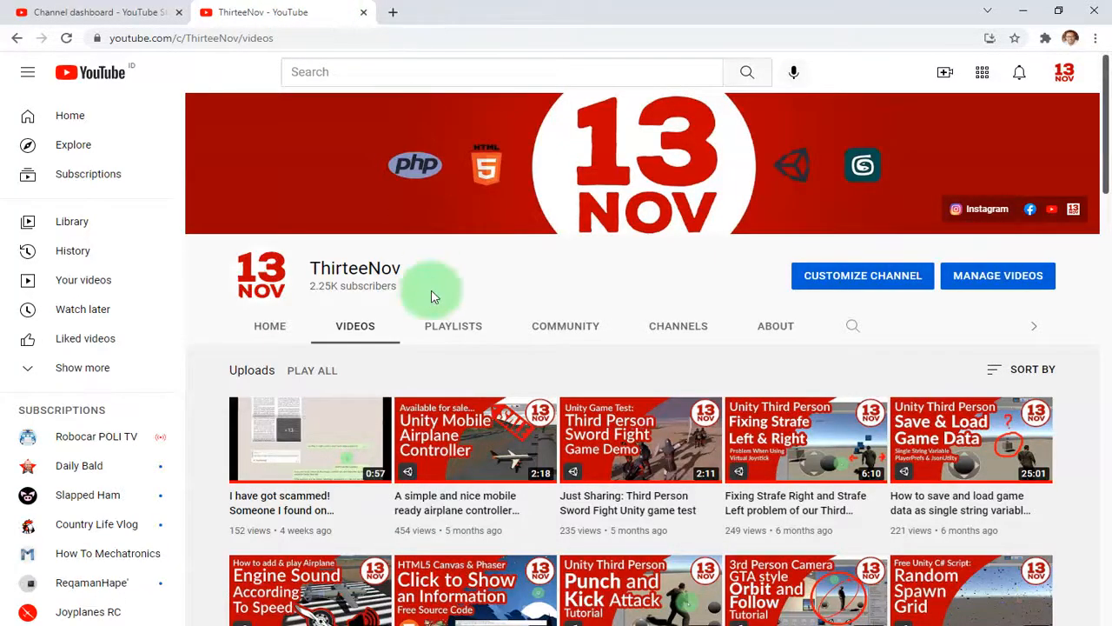
Step: Search Google for "wordpress" in a new tab and open the official WordPress.com site from the results
click(397, 8)
text(word)
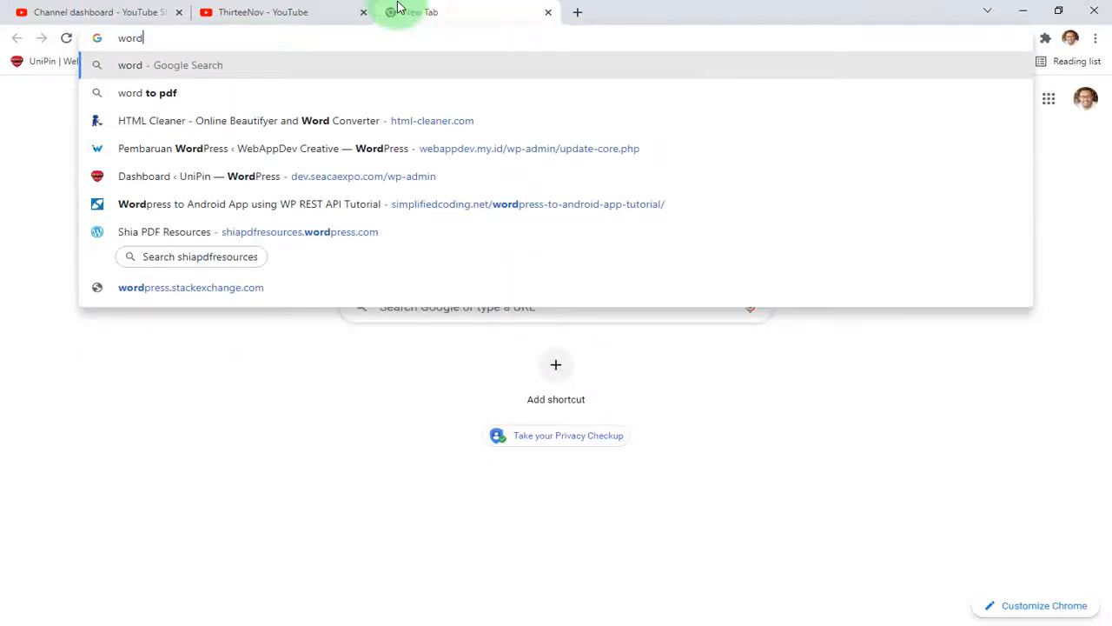
text(press)
key(Return)
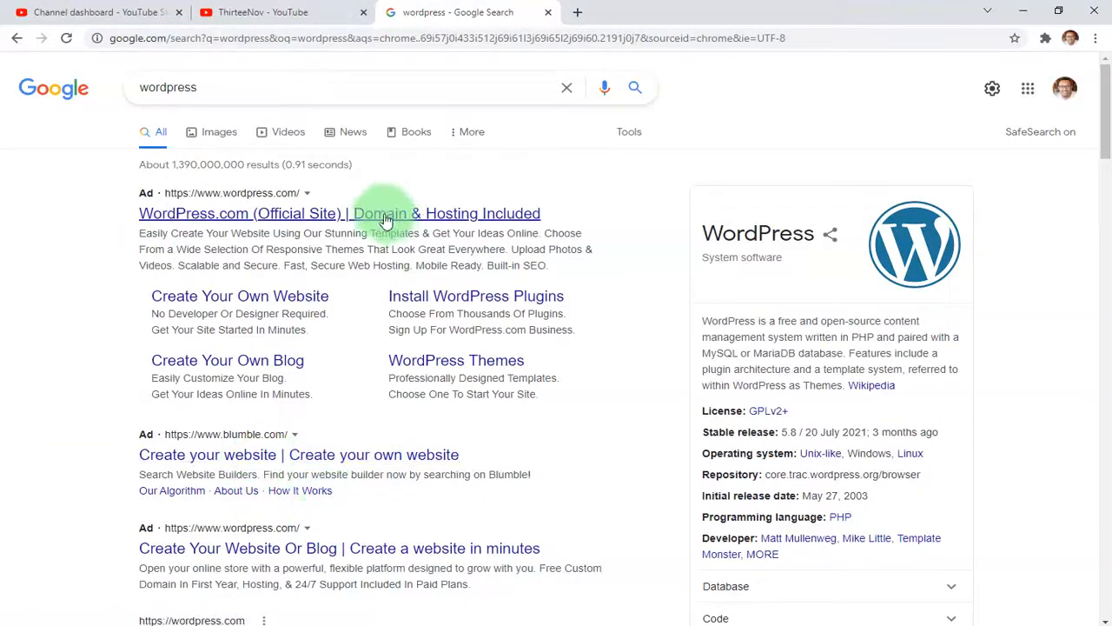
click(339, 226)
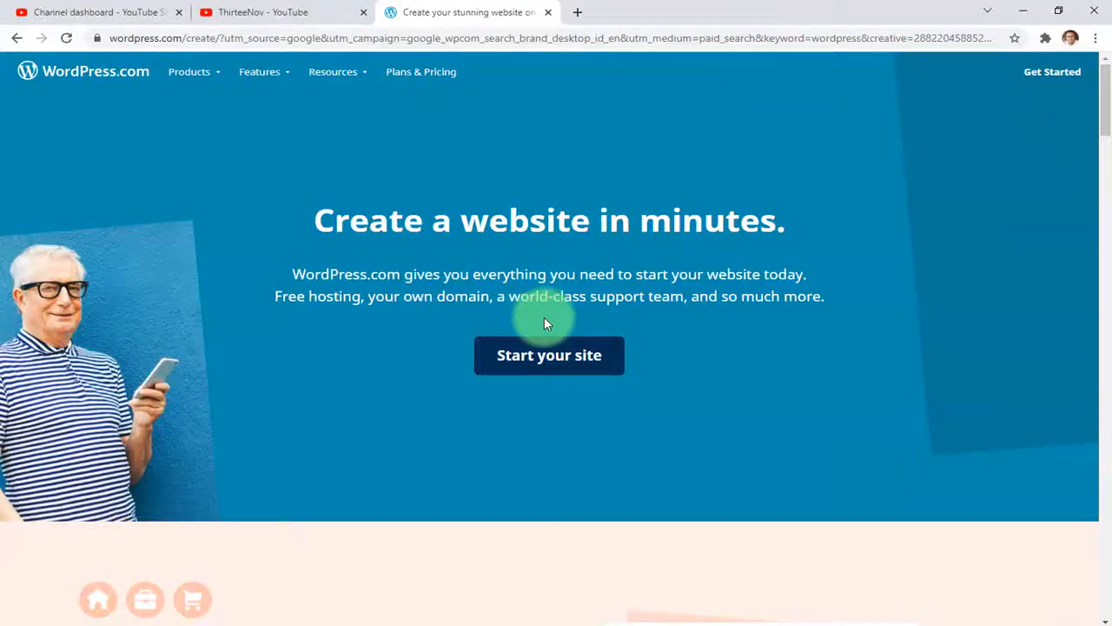
Step: Return to the search results and open the WordPress.org download page
click(17, 37)
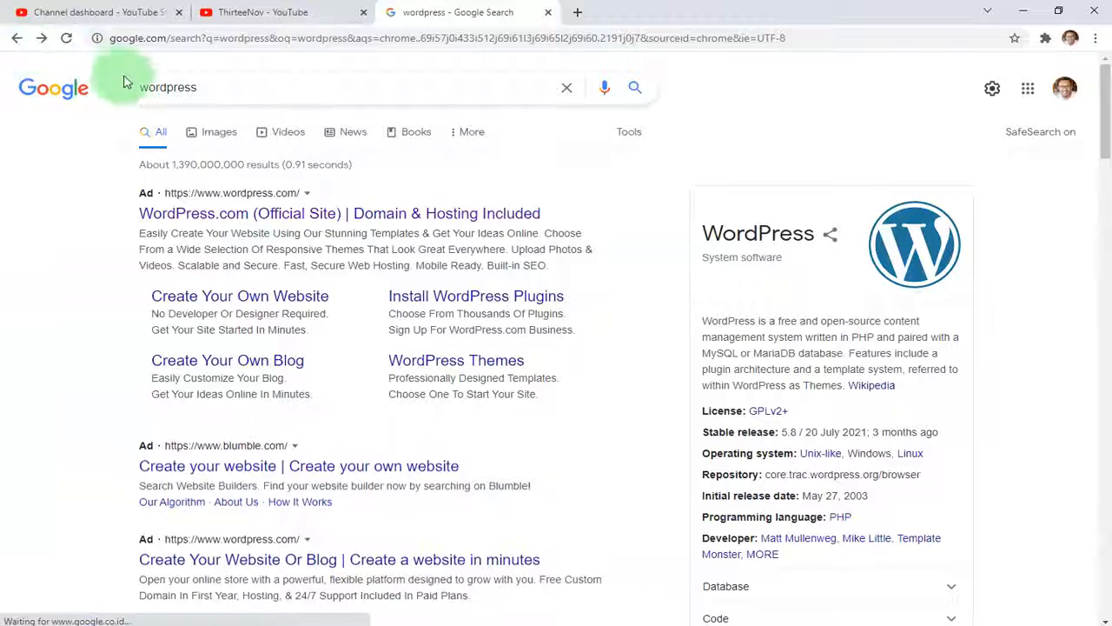
scroll(290, 362, down, 1)
scroll(356, 461, down, 2)
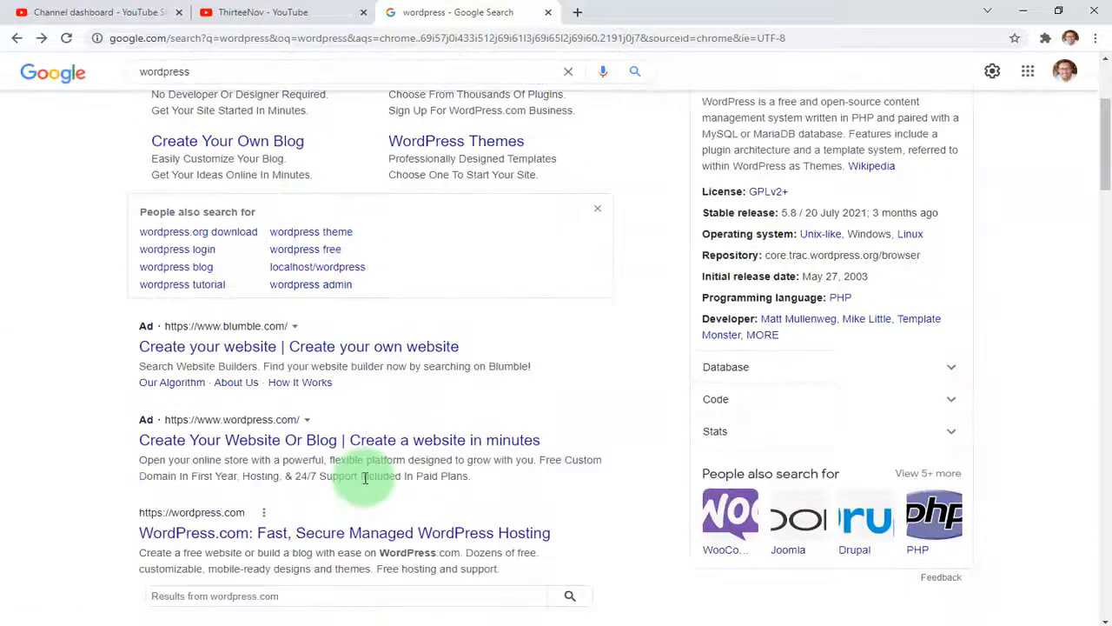
scroll(278, 486, down, 3)
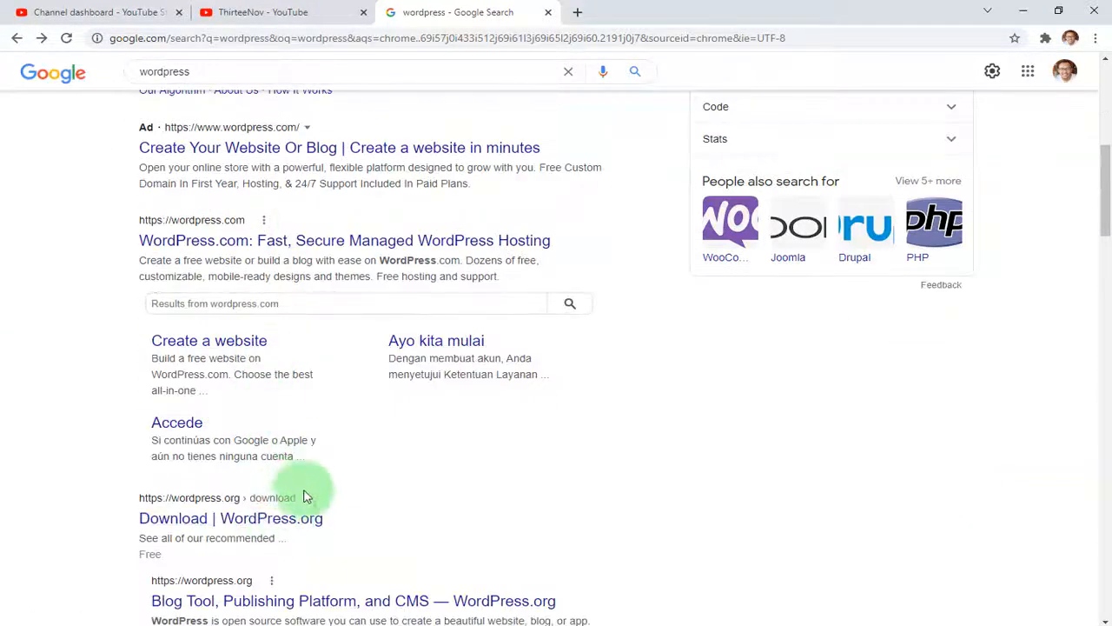
click(282, 519)
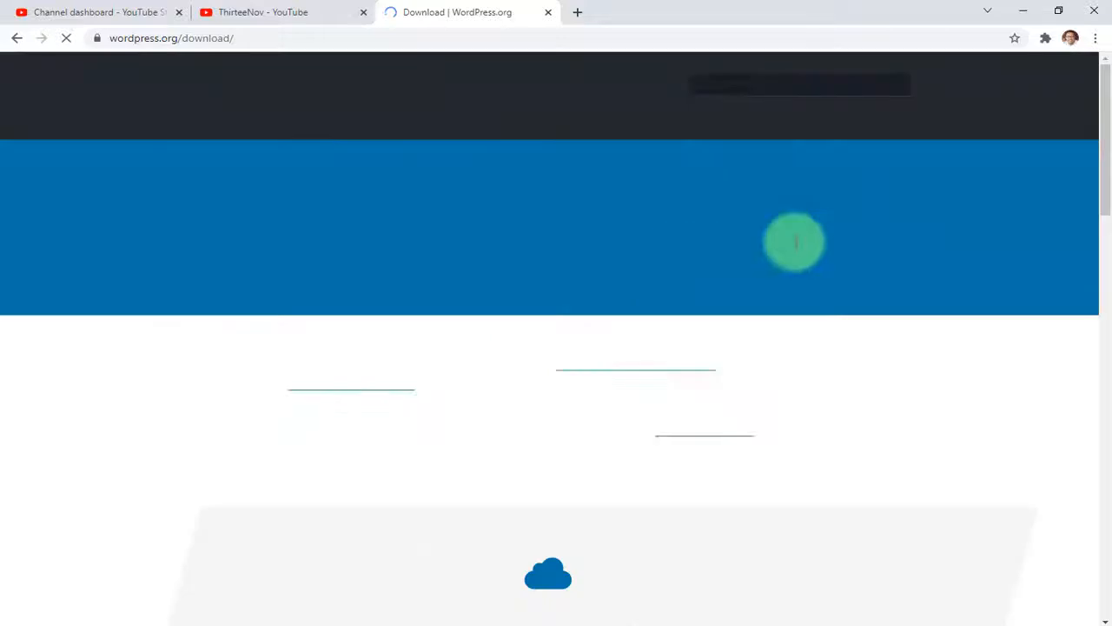
Step: Examine the hosting options and the download section on the Get WordPress page
scroll(608, 335, down, 5)
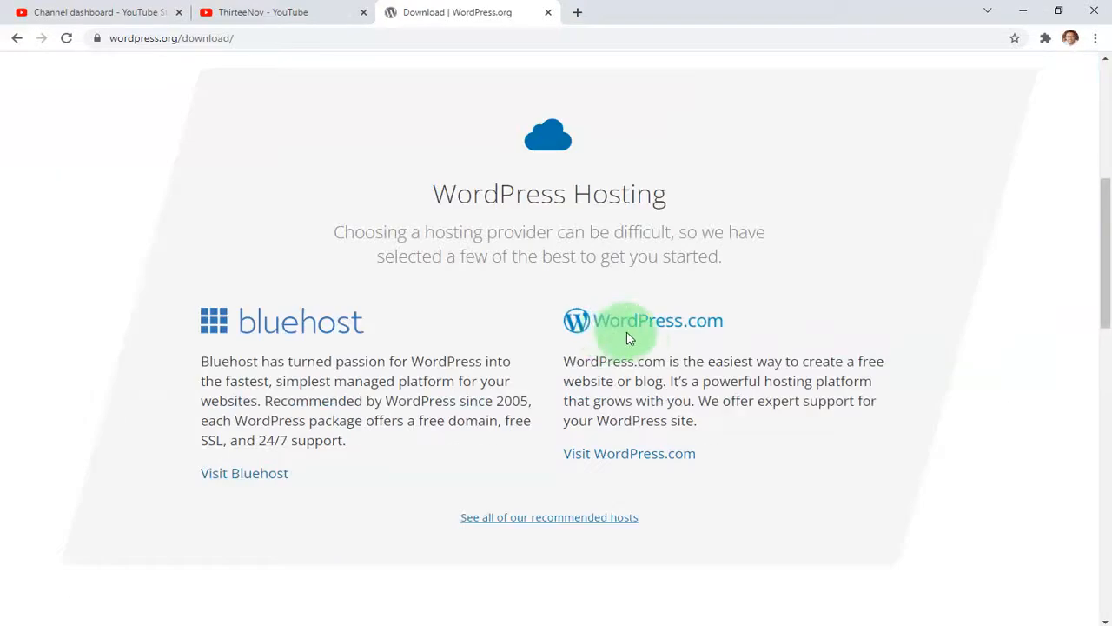
scroll(635, 340, up, 5)
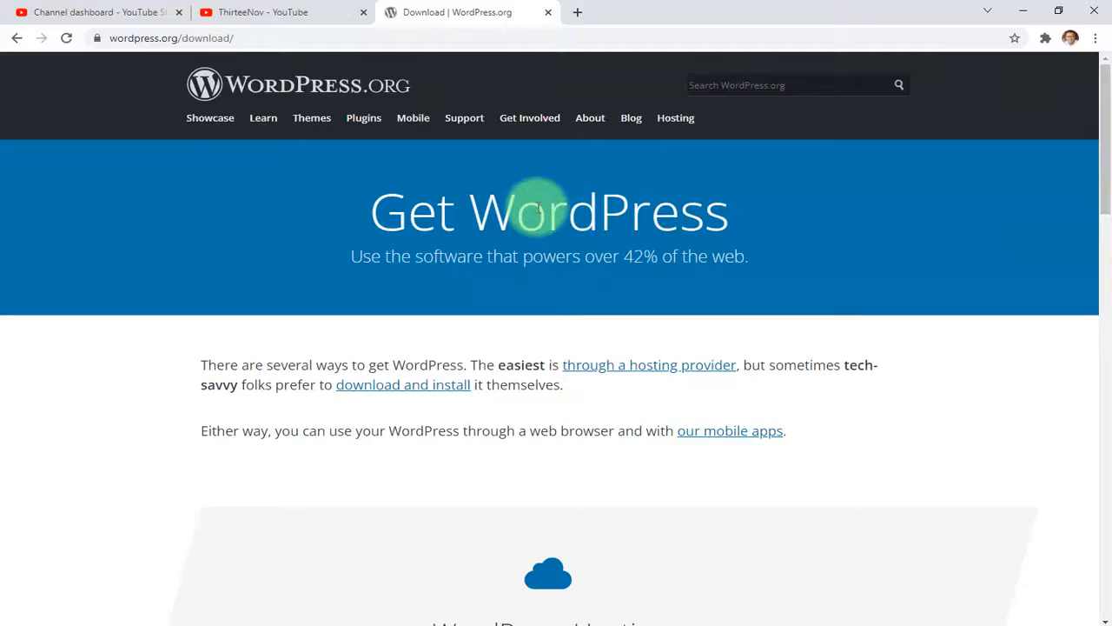
scroll(460, 278, down, 3)
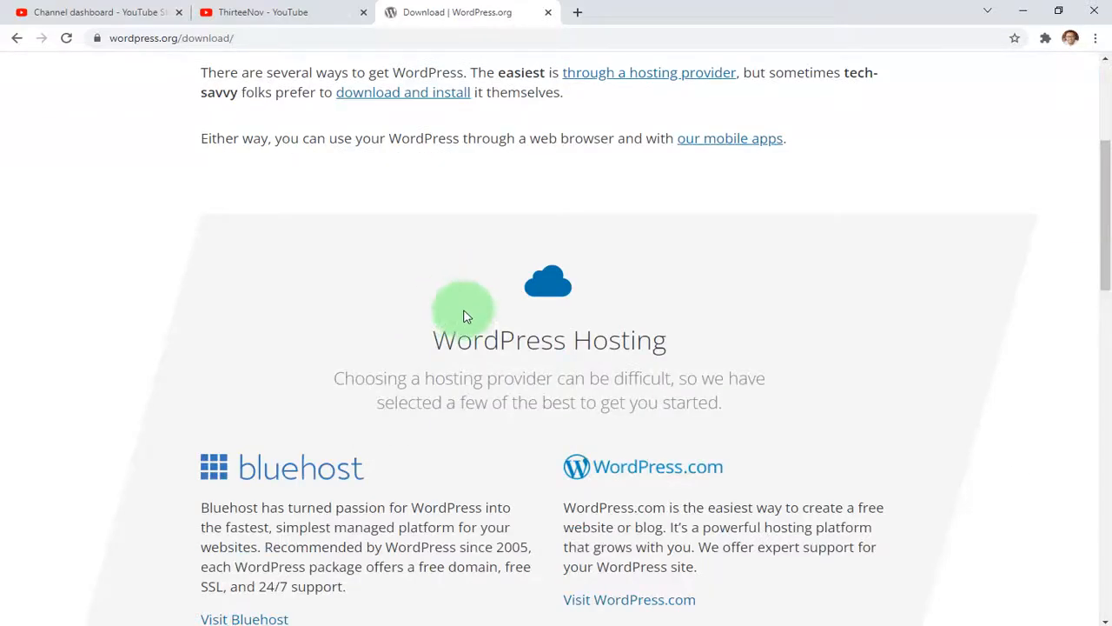
scroll(463, 316, down, 5)
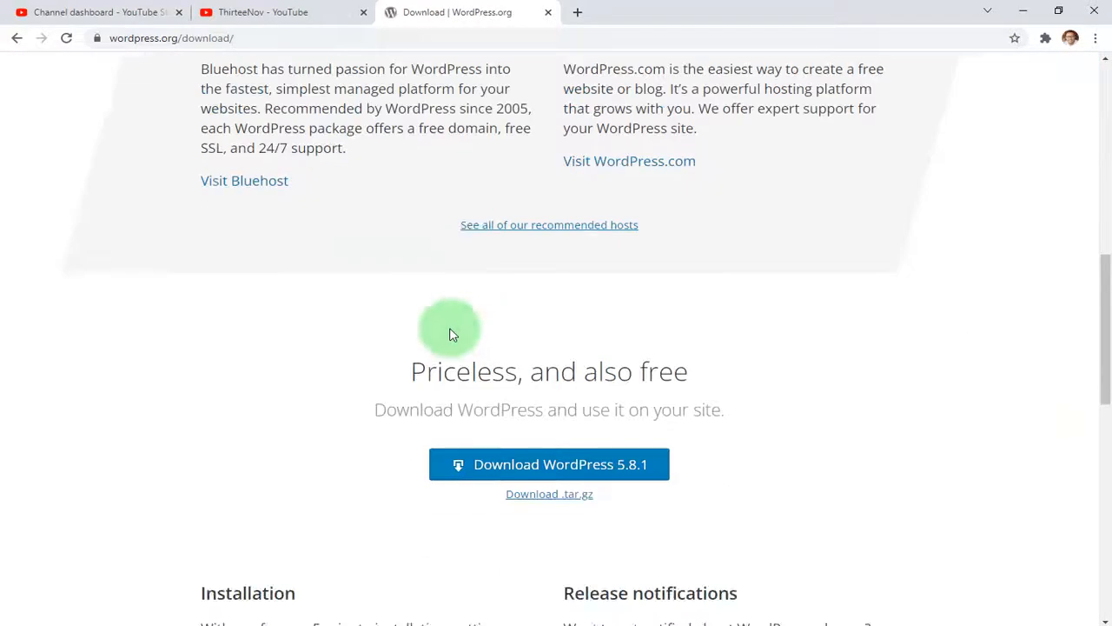
scroll(354, 245, up, 6)
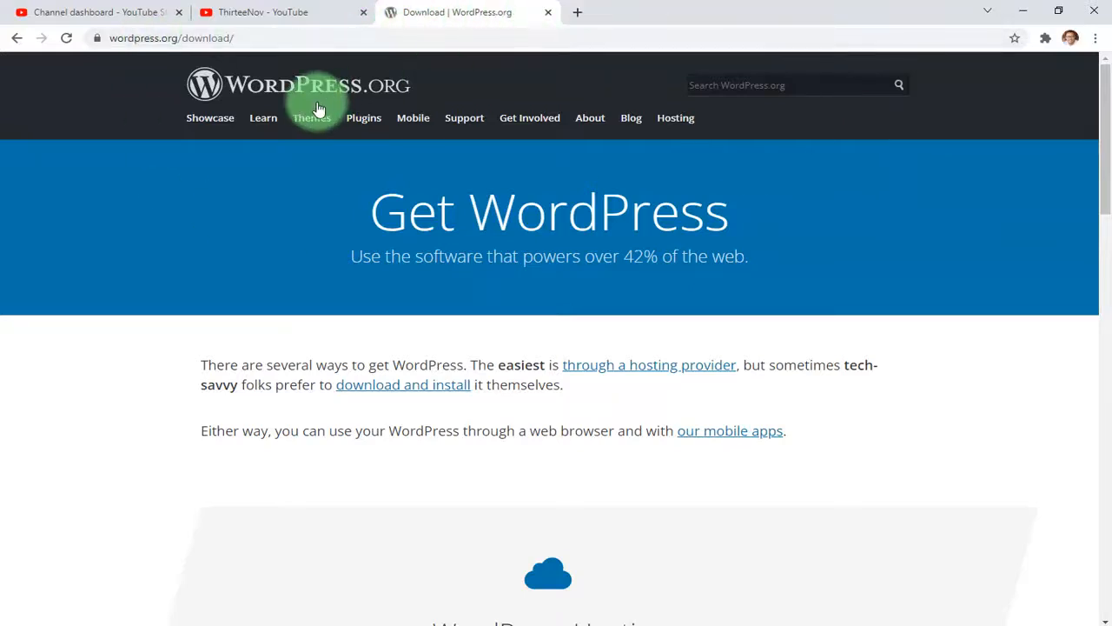
Step: Look through the address suggestions for "blogge" in a new browser tab
click(587, 9)
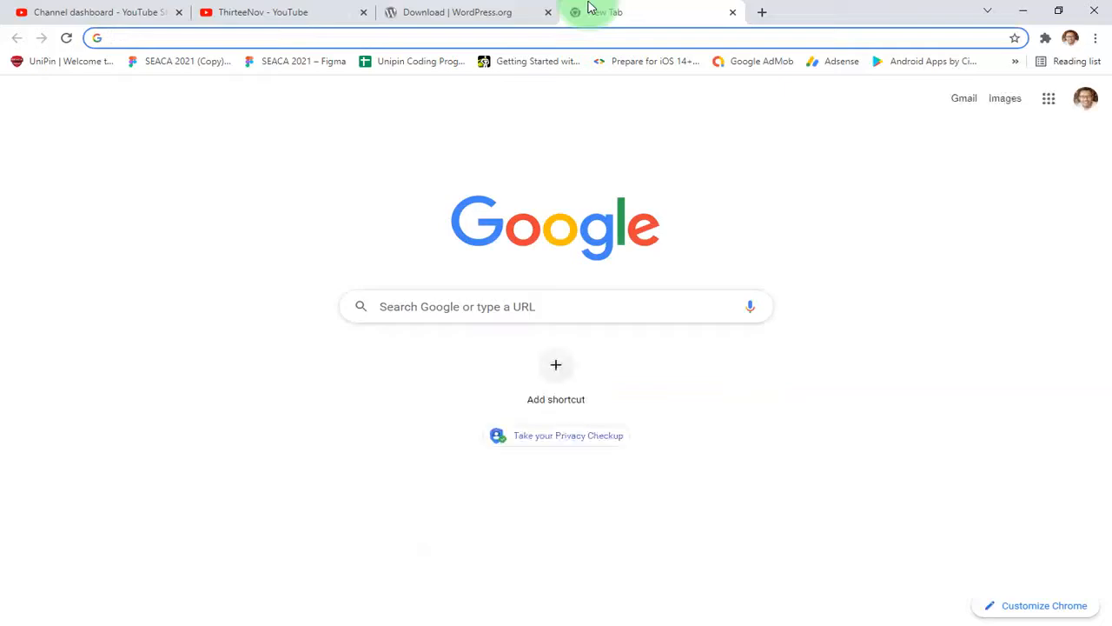
text(blogge)
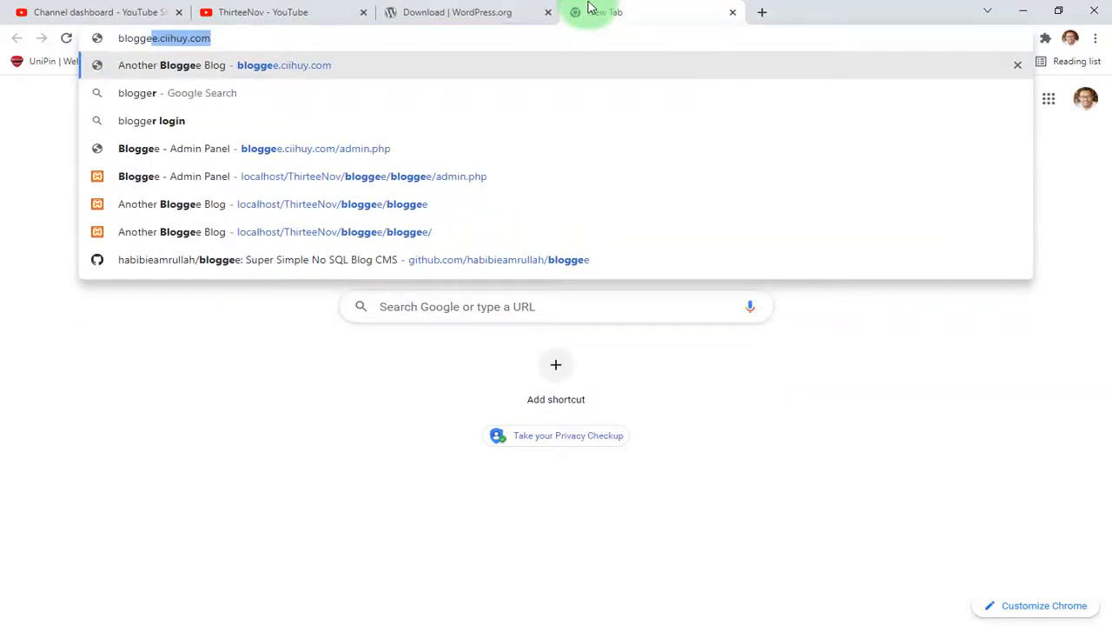
key(Down)
key(Down)
key(Down)
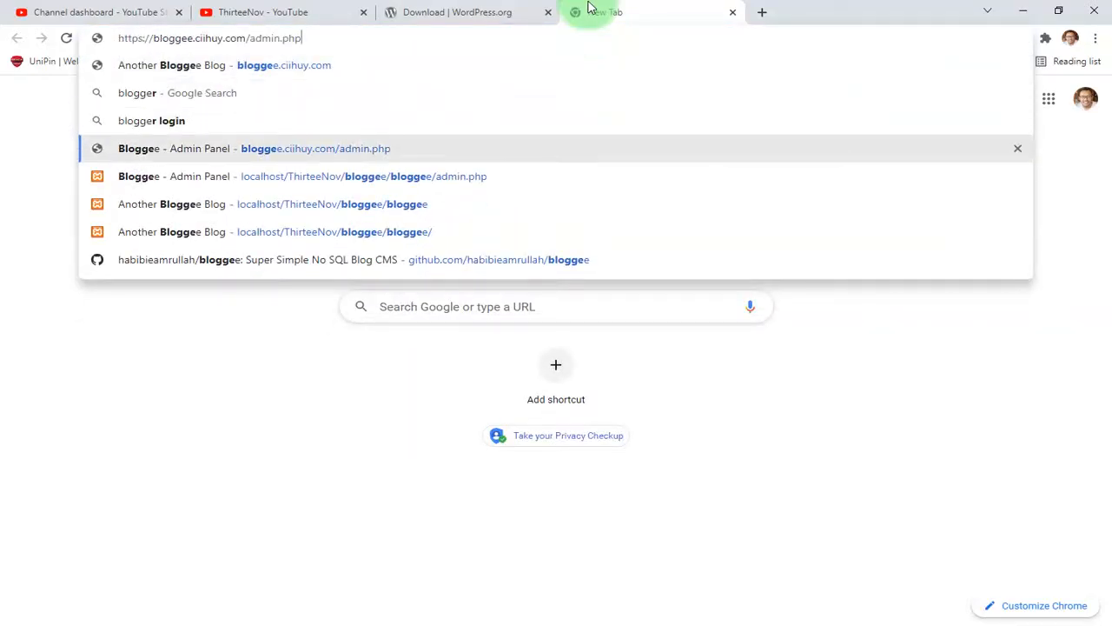
key(Down)
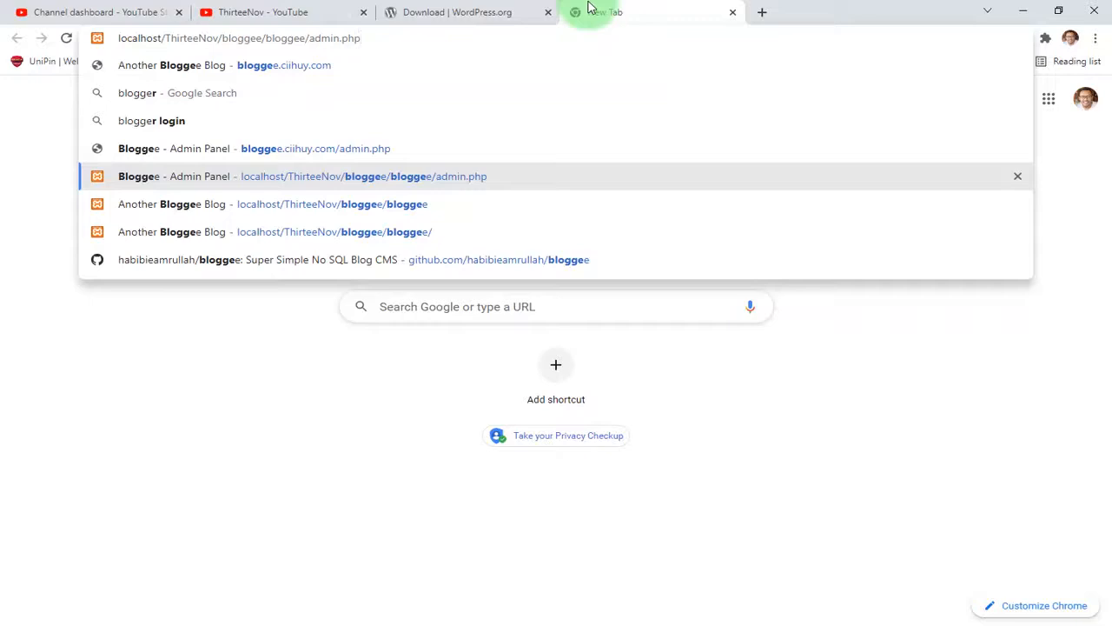
key(Down)
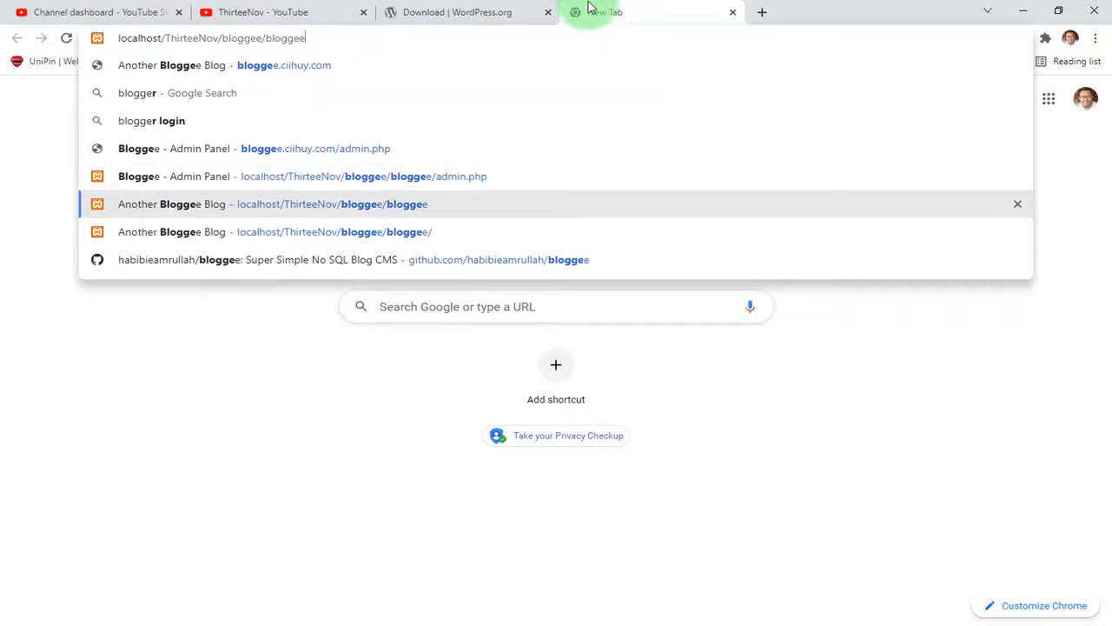
key(Up)
key(Up)
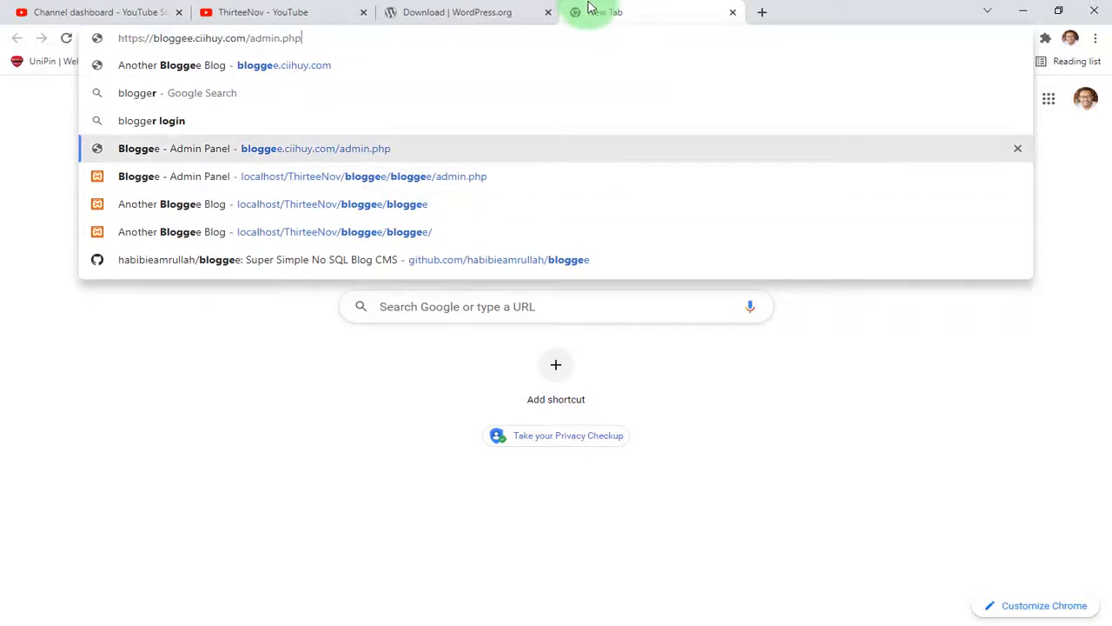
key(Down)
key(Down)
key(Down)
key(Down)
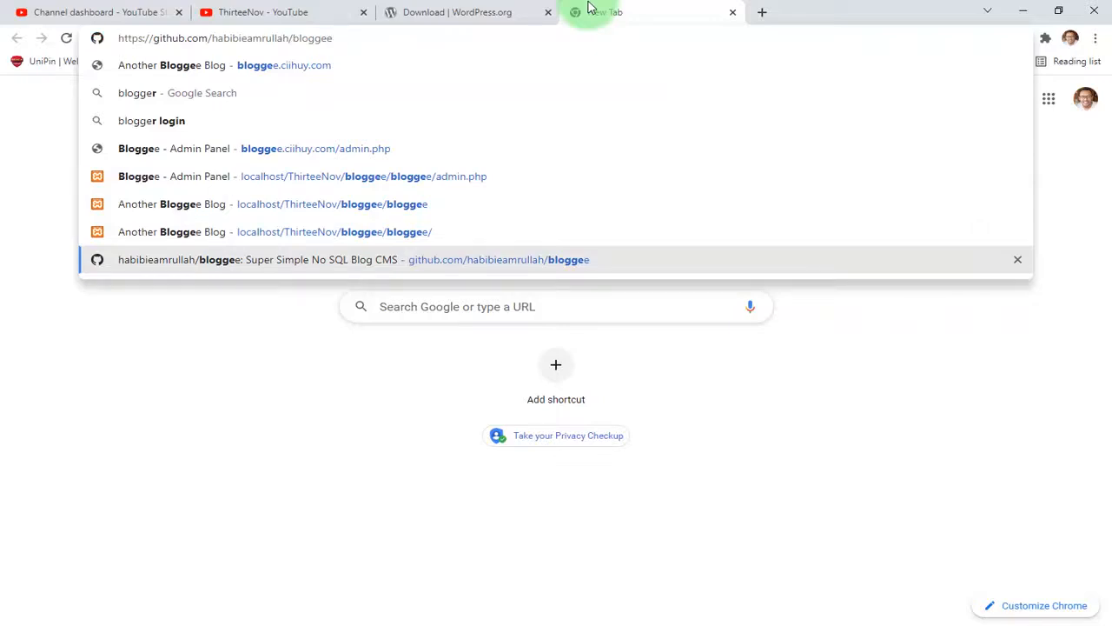
Step: Replace the address with the Bloggee project's github.io URL ending in /bloggee and load the page
key(ctrl+a)
text(habibie)
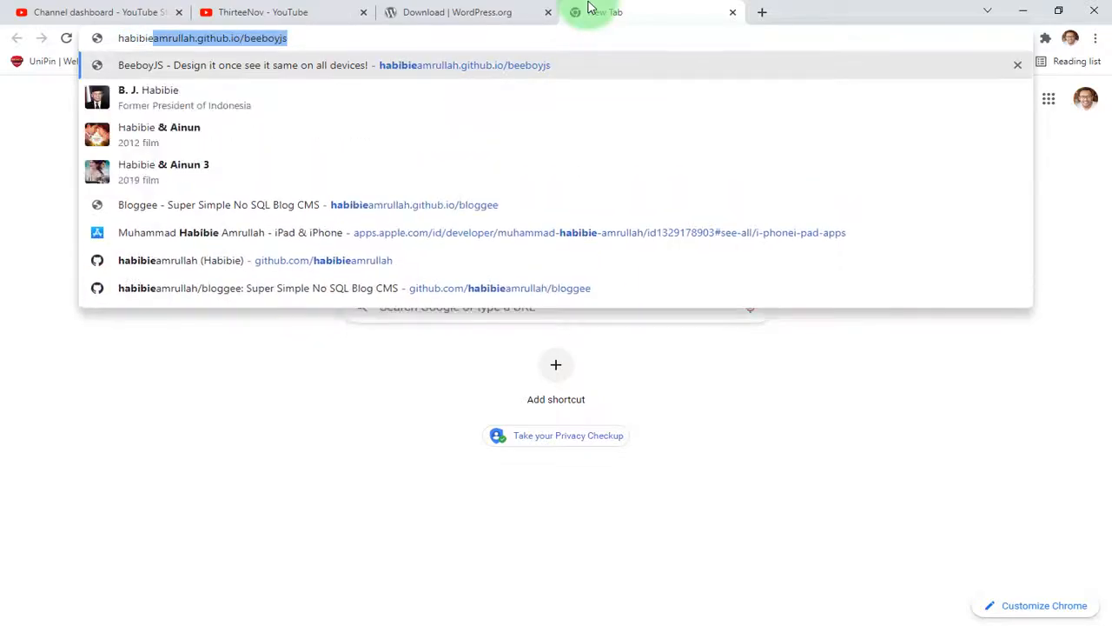
key(Right)
key(ctrl+shift+Left)
text(blogge)
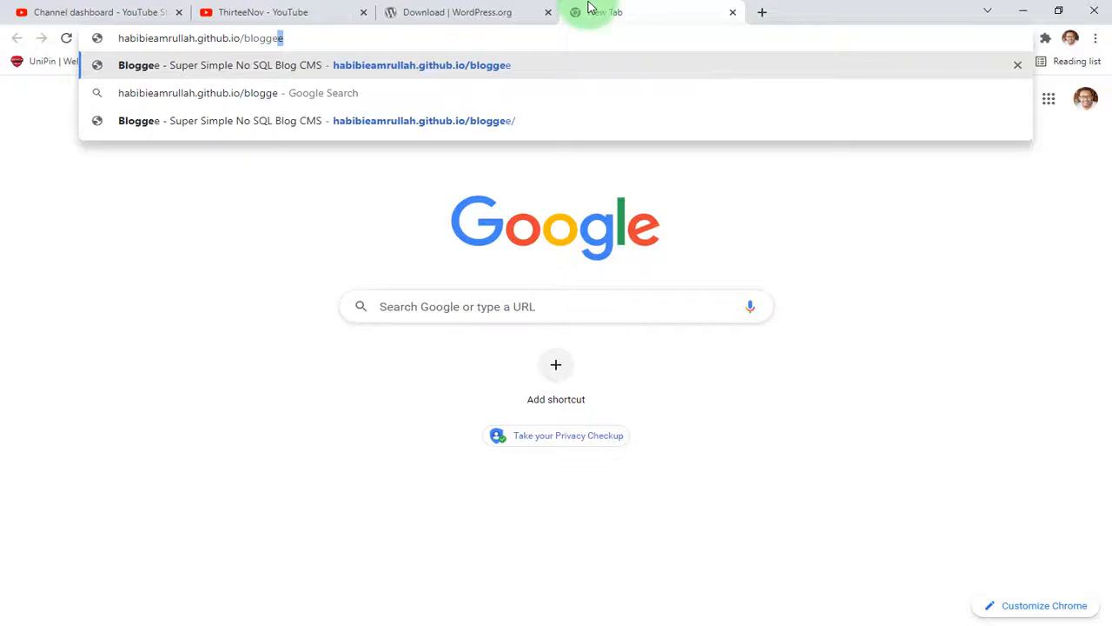
key(Return)
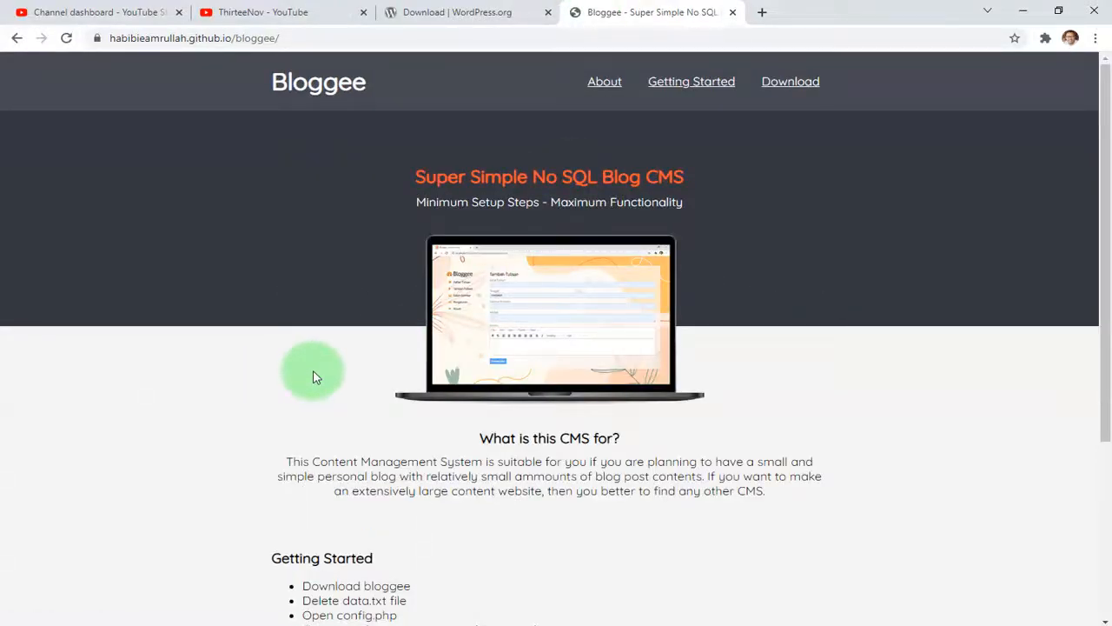
Step: Examine the Bloggee page's CMS description, Getting Started instructions and download section
scroll(314, 377, down, 3)
scroll(315, 372, up, 3)
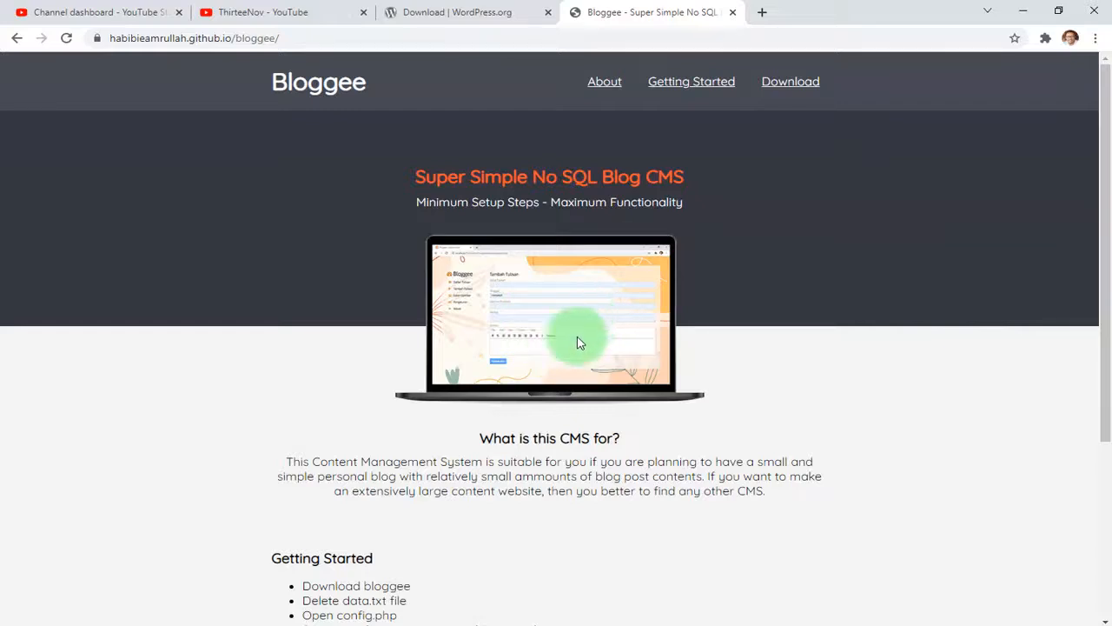
scroll(586, 339, down, 3)
scroll(589, 355, up, 3)
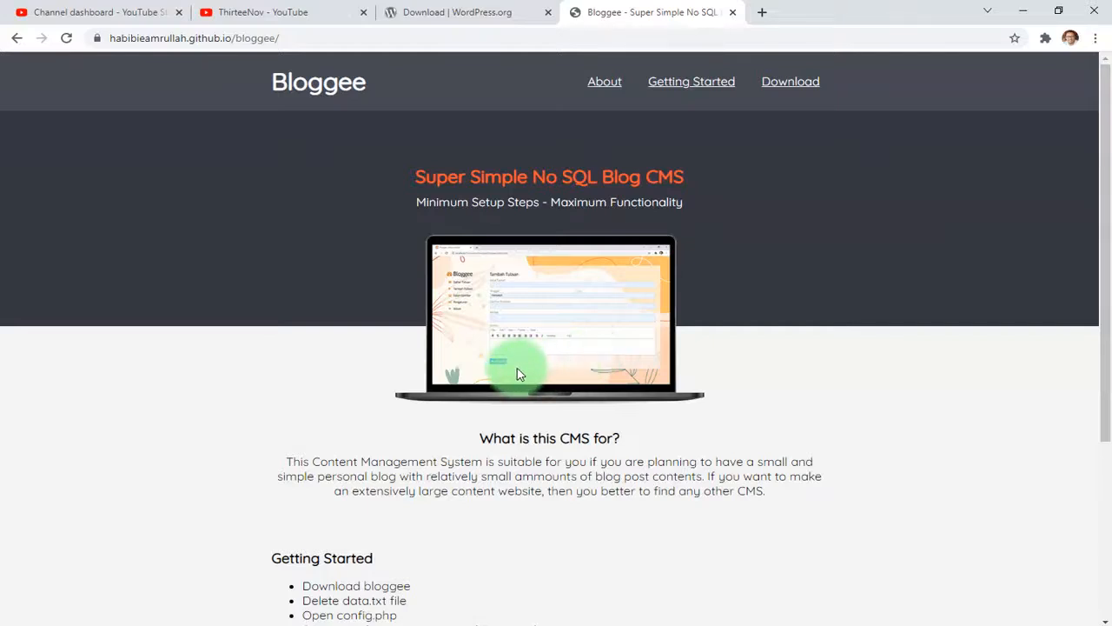
scroll(565, 368, down, 3)
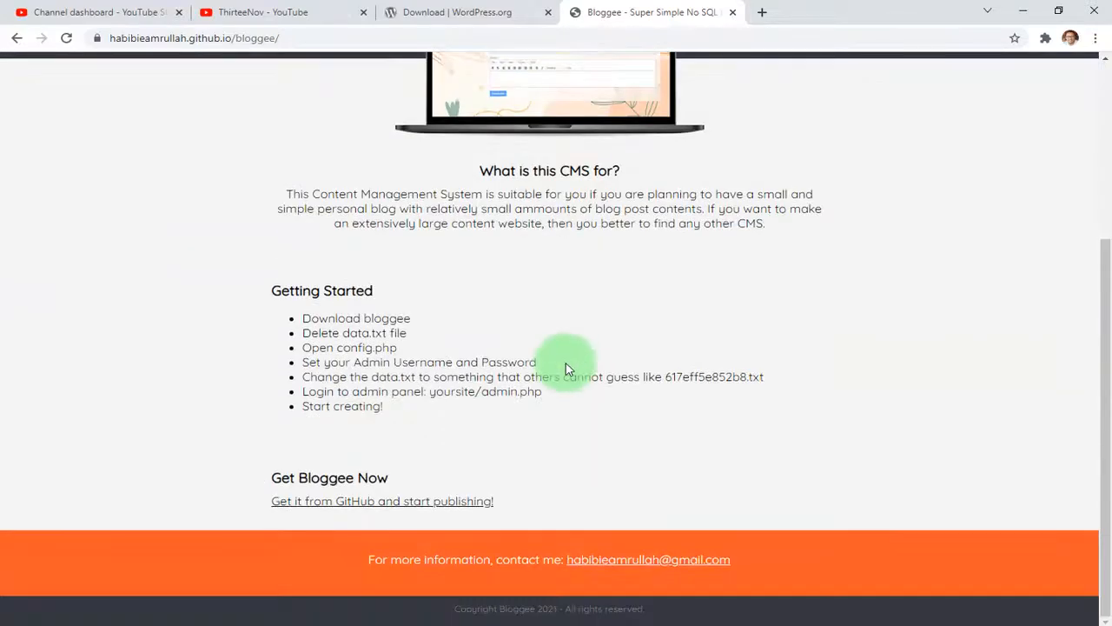
scroll(566, 367, up, 2)
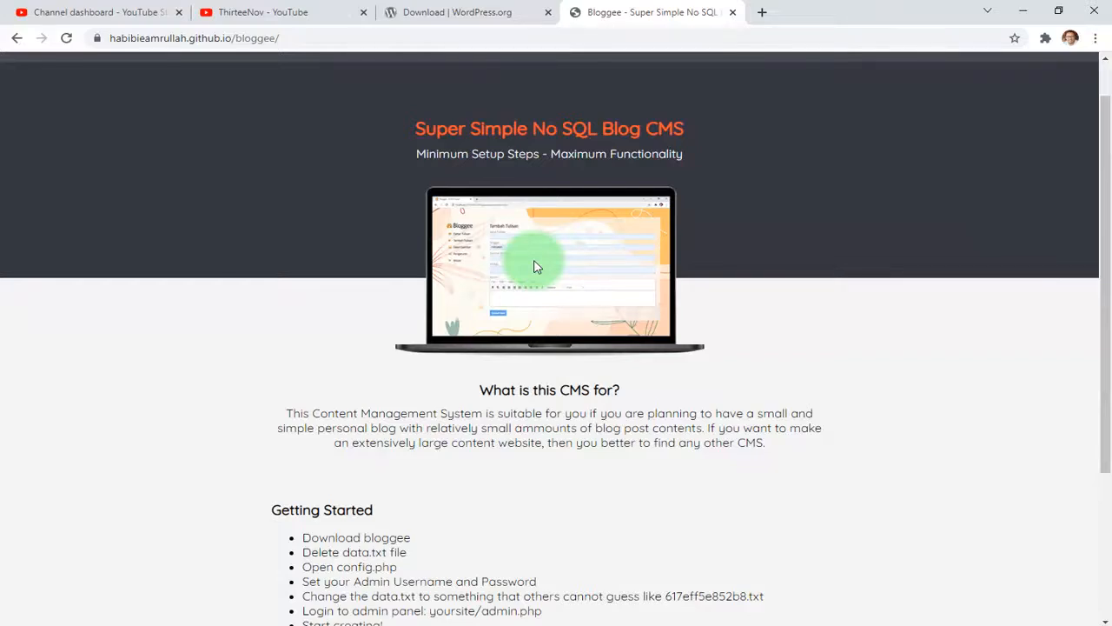
scroll(536, 267, down, 1)
scroll(531, 308, up, 2)
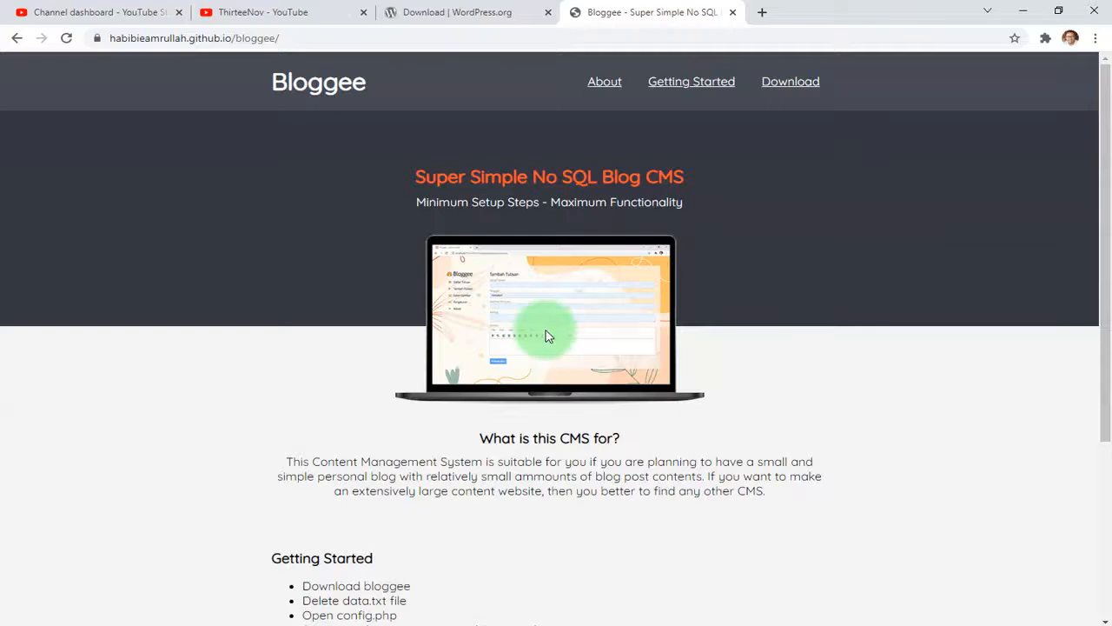
scroll(615, 373, down, 3)
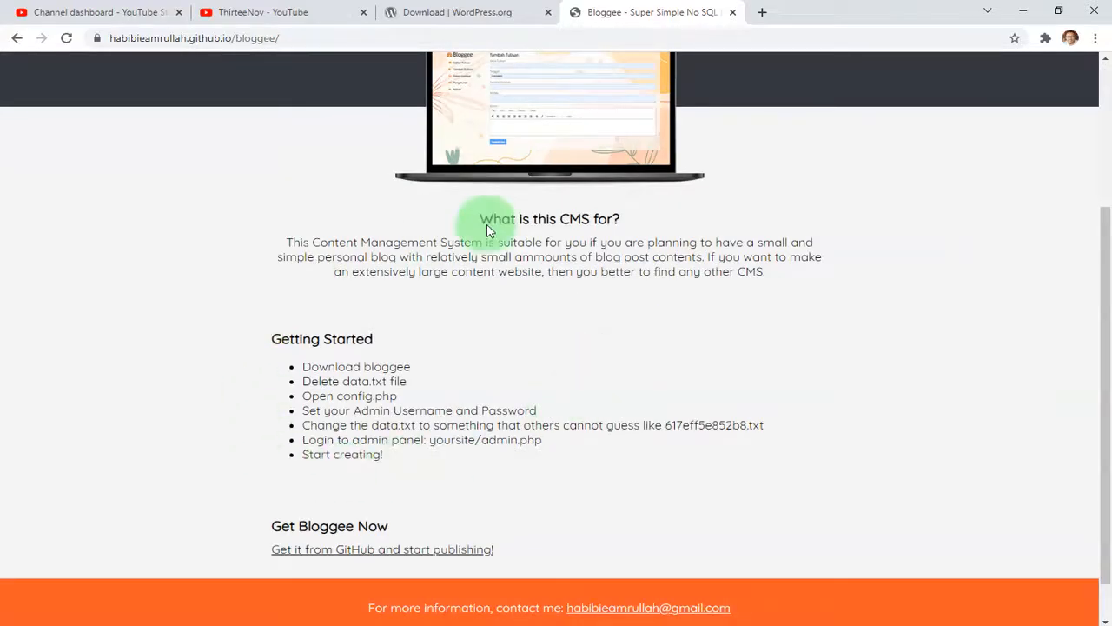
Step: Open Bloggee's GitHub repository from the project page in a new tab and look over its file list and README
scroll(521, 217, up, 2)
scroll(512, 173, up, 1)
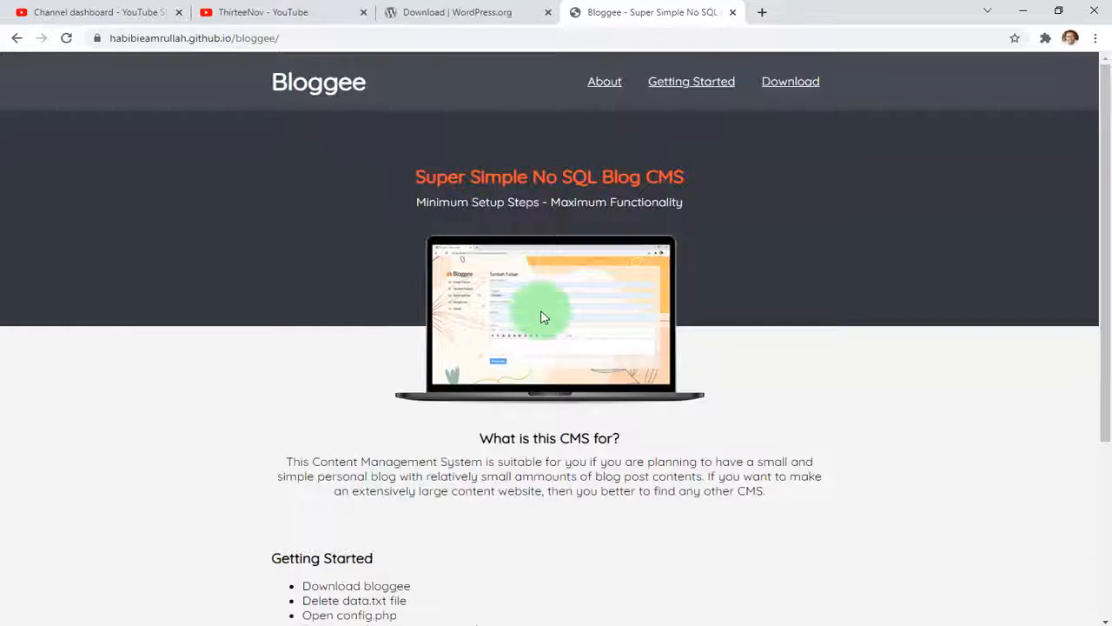
scroll(653, 377, down, 4)
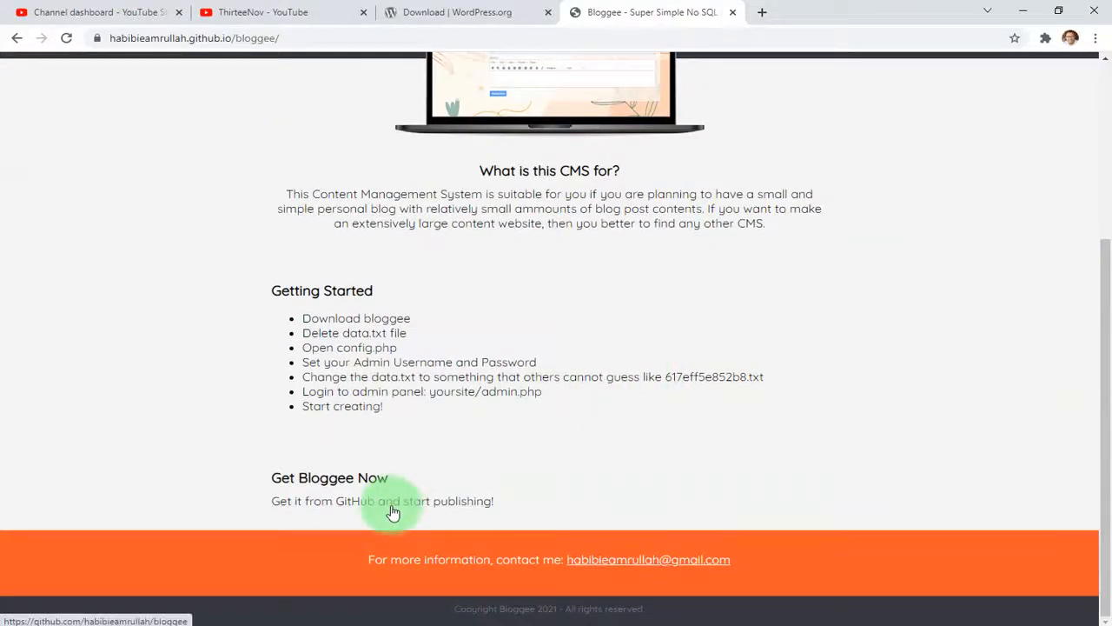
middle_click(343, 505)
click(787, 10)
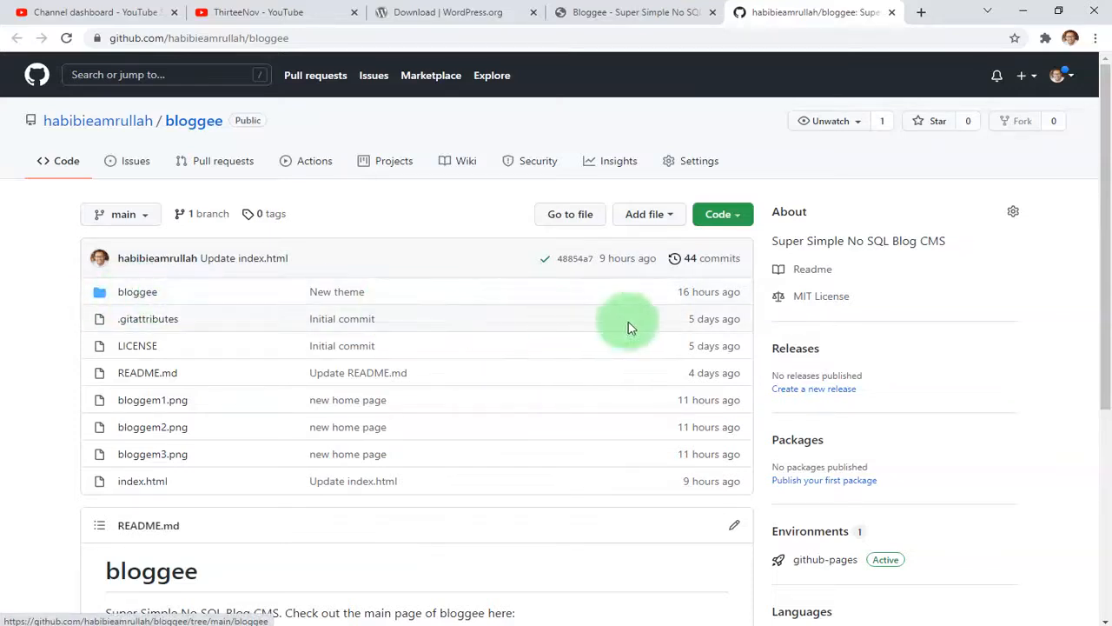
scroll(353, 286, down, 3)
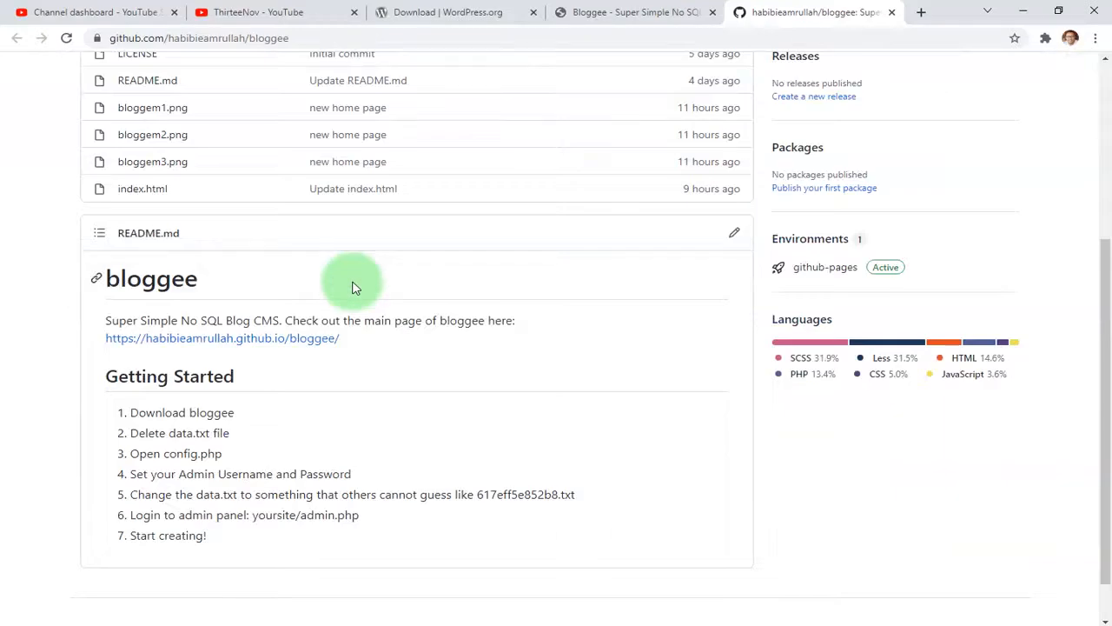
scroll(354, 287, up, 2)
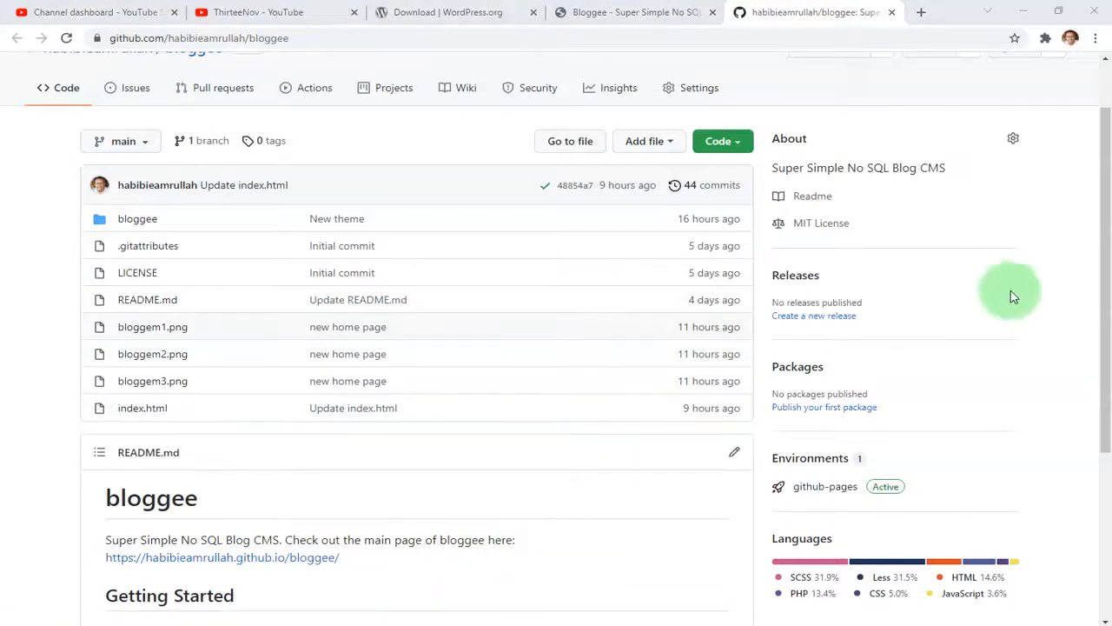
Step: Open a File Explorer window and bring up the XAMPP Control Panel to check the Apache and MySQL modules
key(super+e)
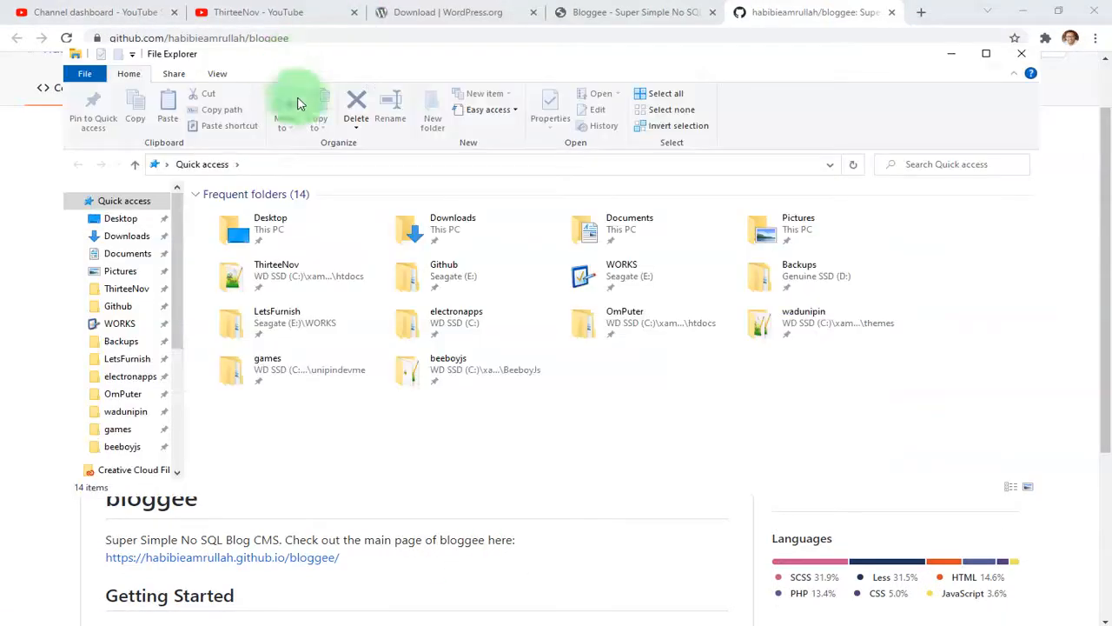
drag(539, 56, 528, 91)
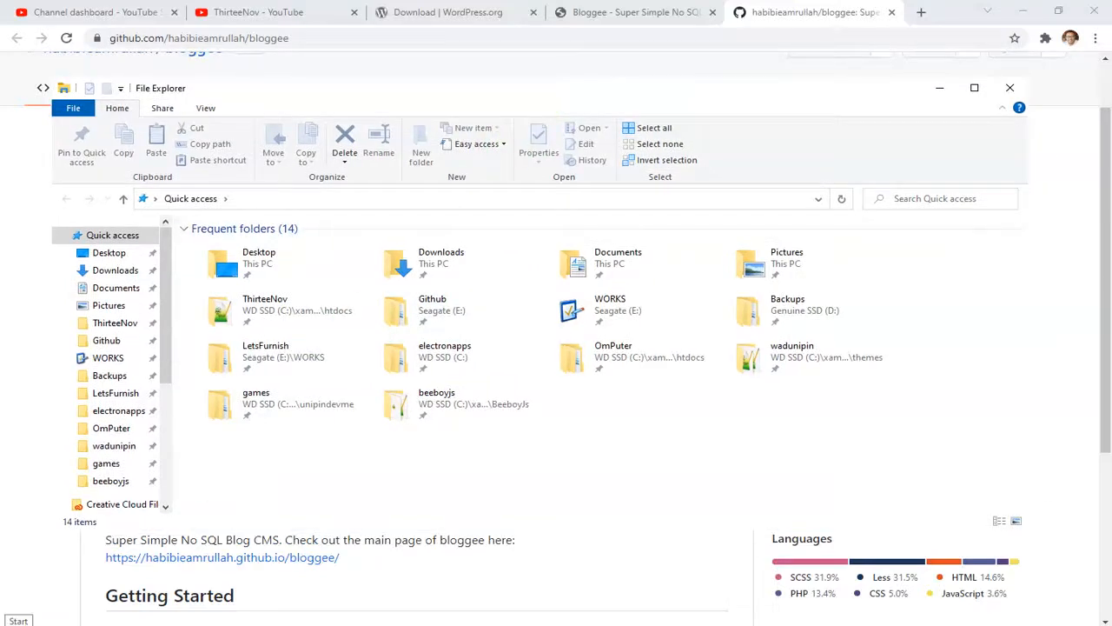
click(19, 622)
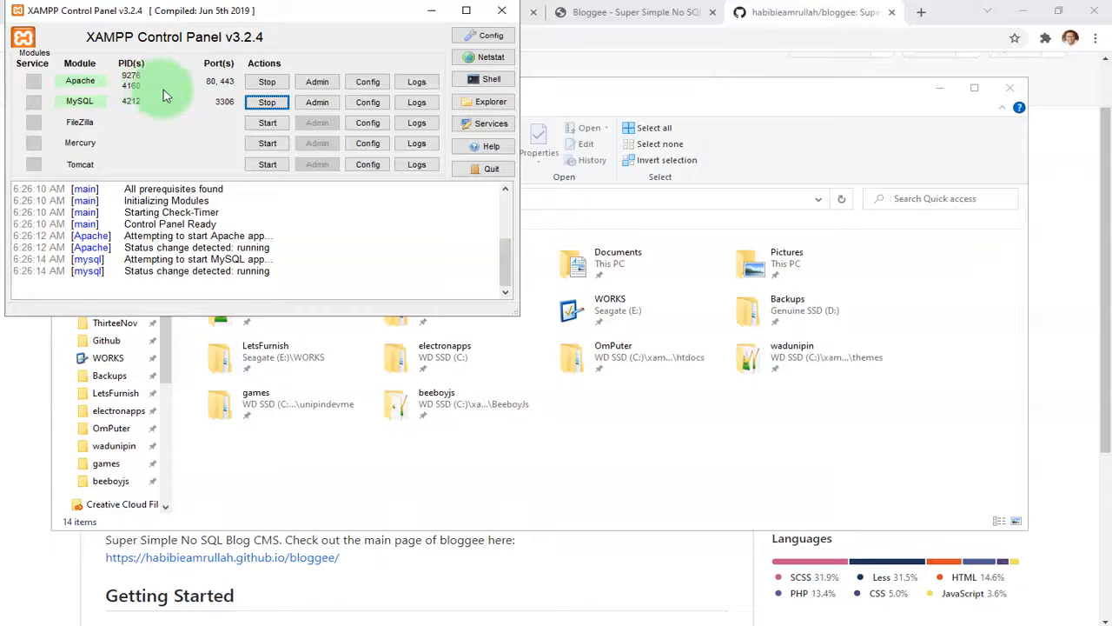
drag(360, 12, 688, 161)
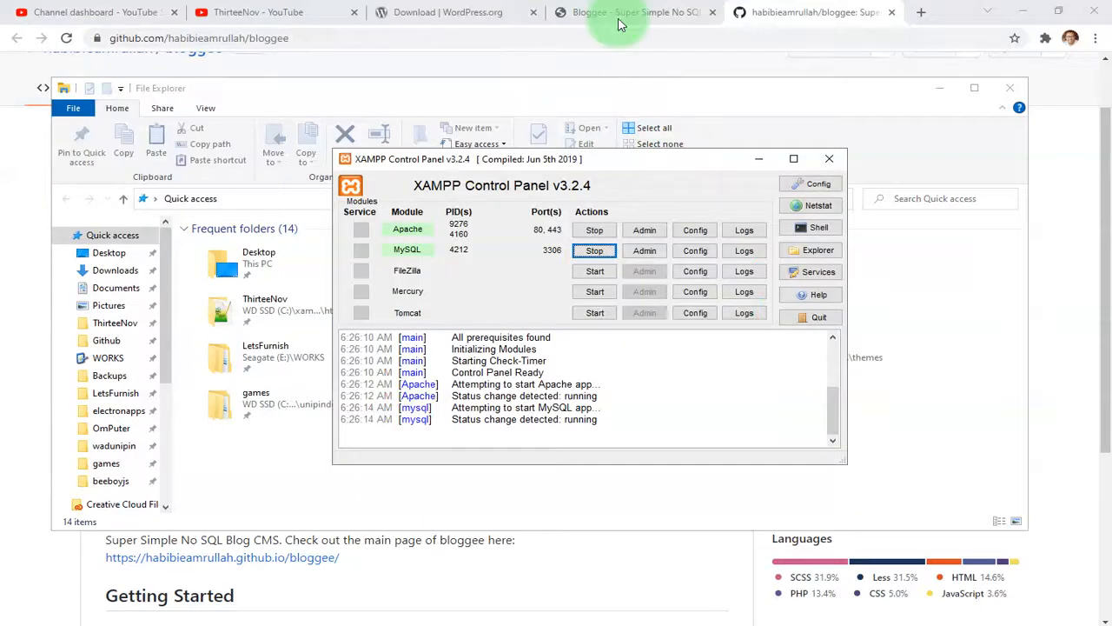
Step: Revisit the Bloggee project page, and go to the C:\xampp\htdocs\ThirteeNov\bloggeetest folder in File Explorer
click(653, 9)
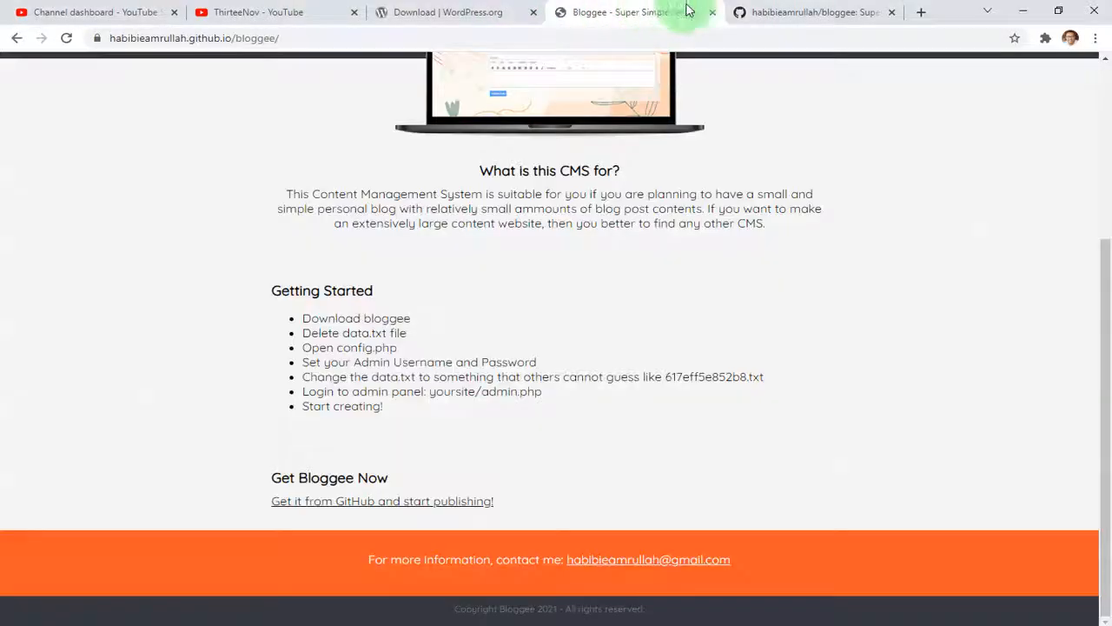
scroll(634, 235, up, 3)
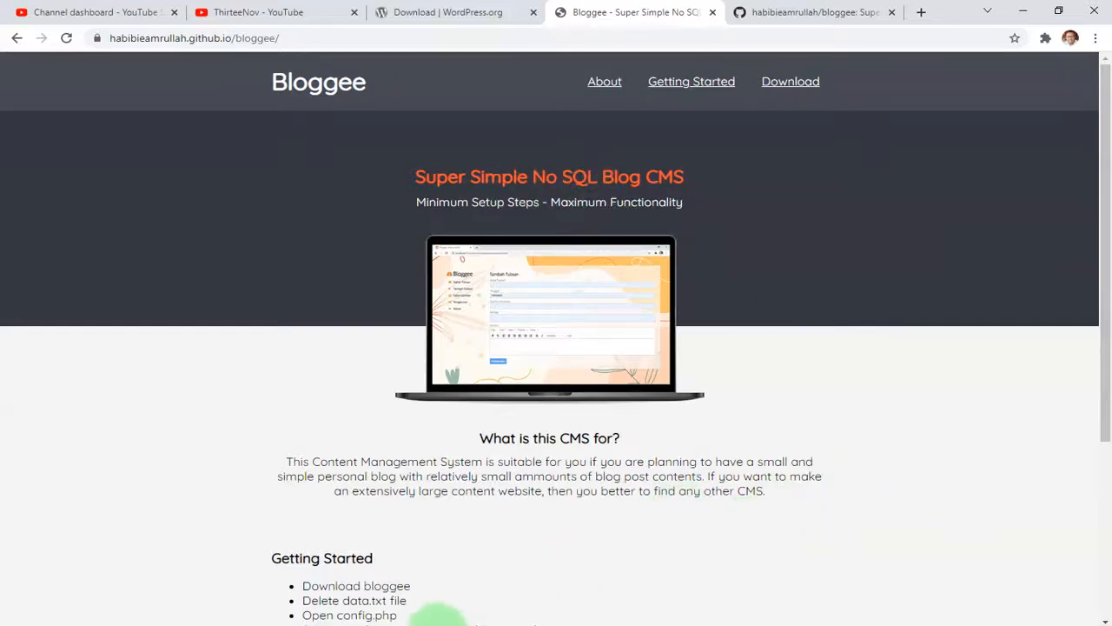
click(373, 625)
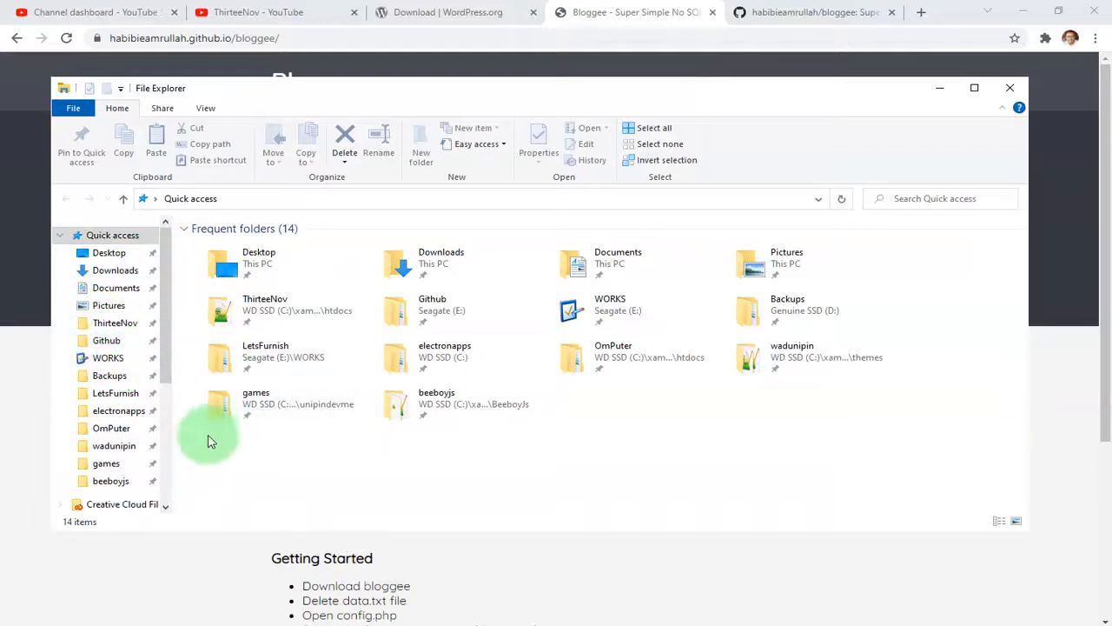
scroll(114, 455, down, 2)
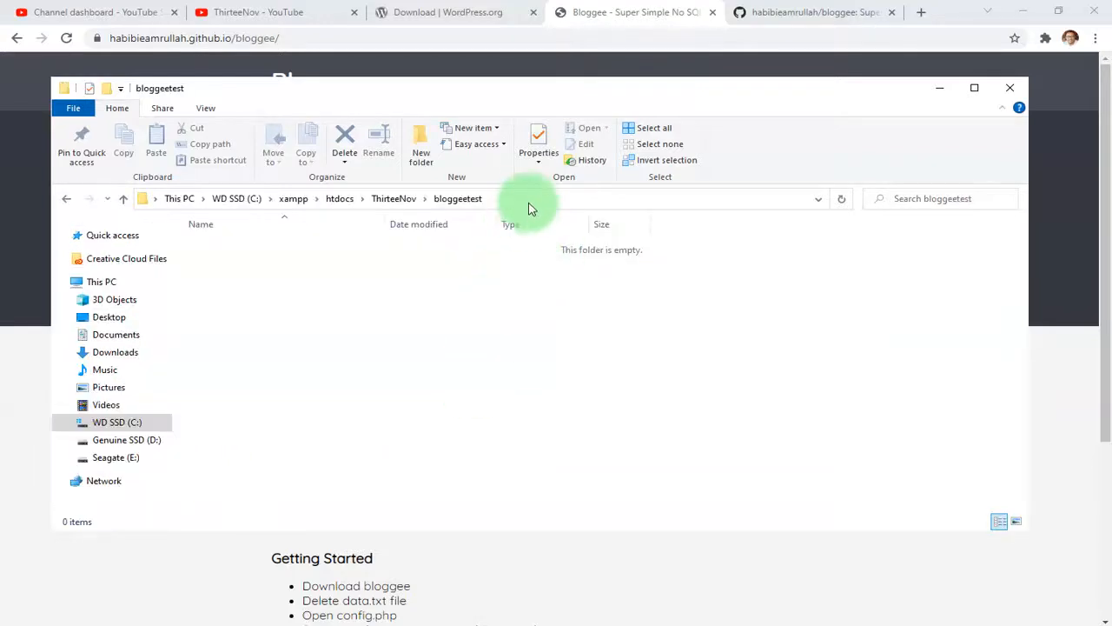
Step: Inspect the full path of the bloggeetest folder, particularly its location inside XAMPP's htdocs directory
click(529, 196)
click(333, 385)
click(511, 198)
drag(510, 197, 198, 202)
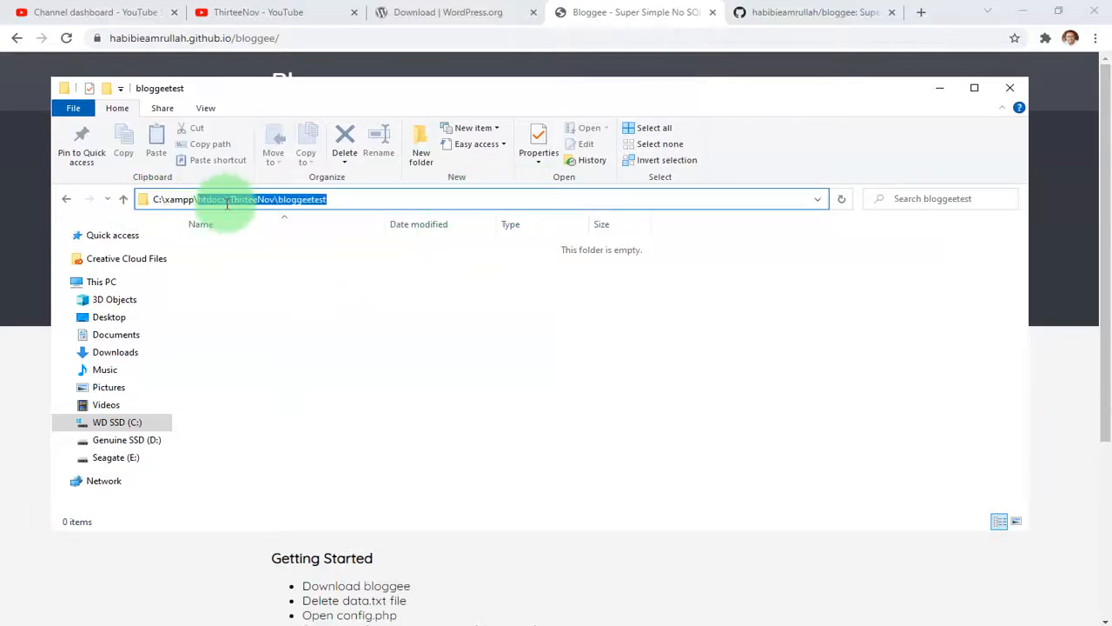
click(434, 334)
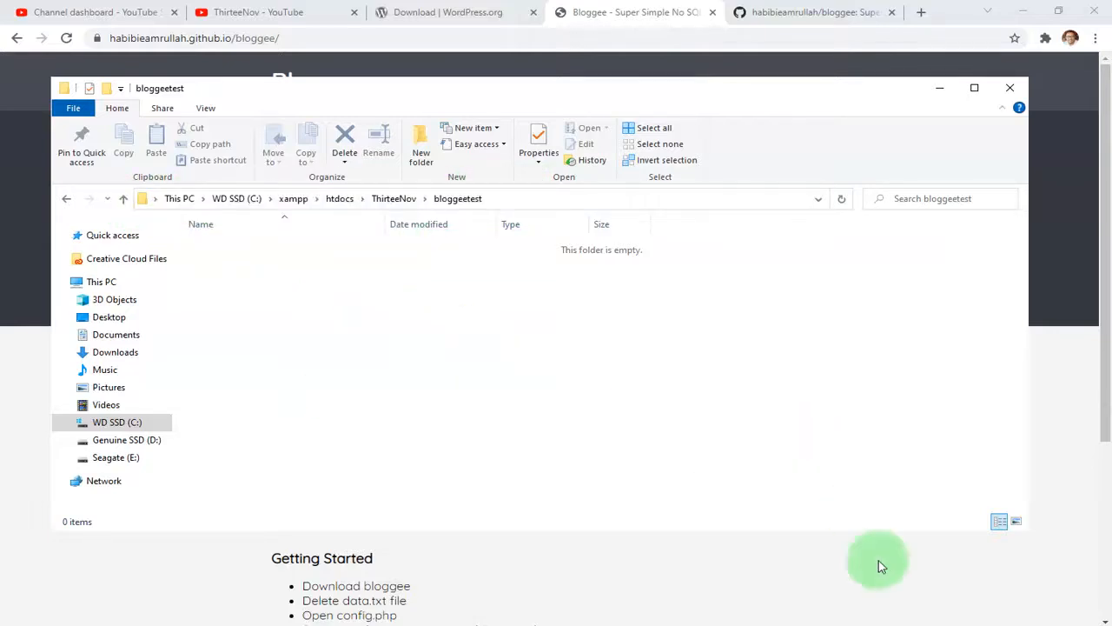
click(909, 624)
click(298, 275)
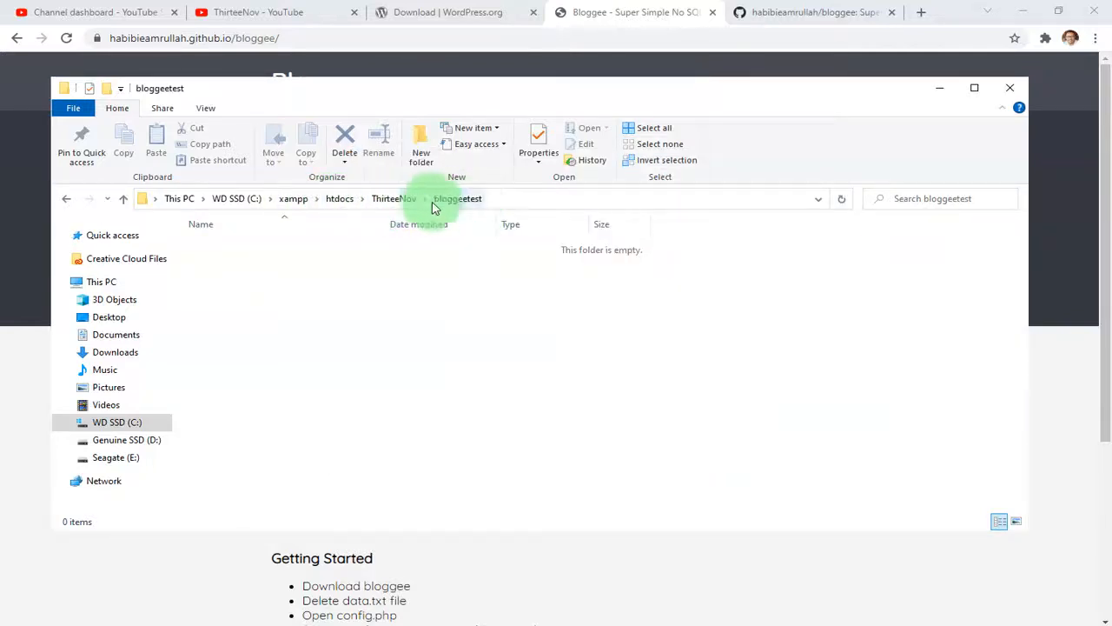
Step: Copy the full path of the bloggeetest folder
click(510, 202)
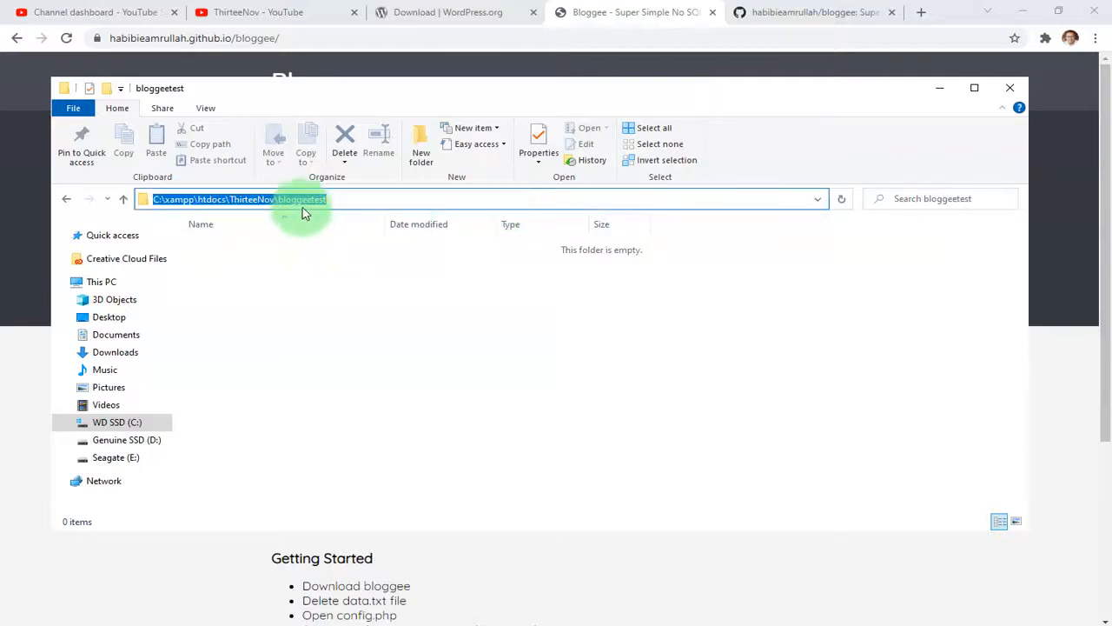
drag(302, 217, 367, 201)
key(ctrl+c)
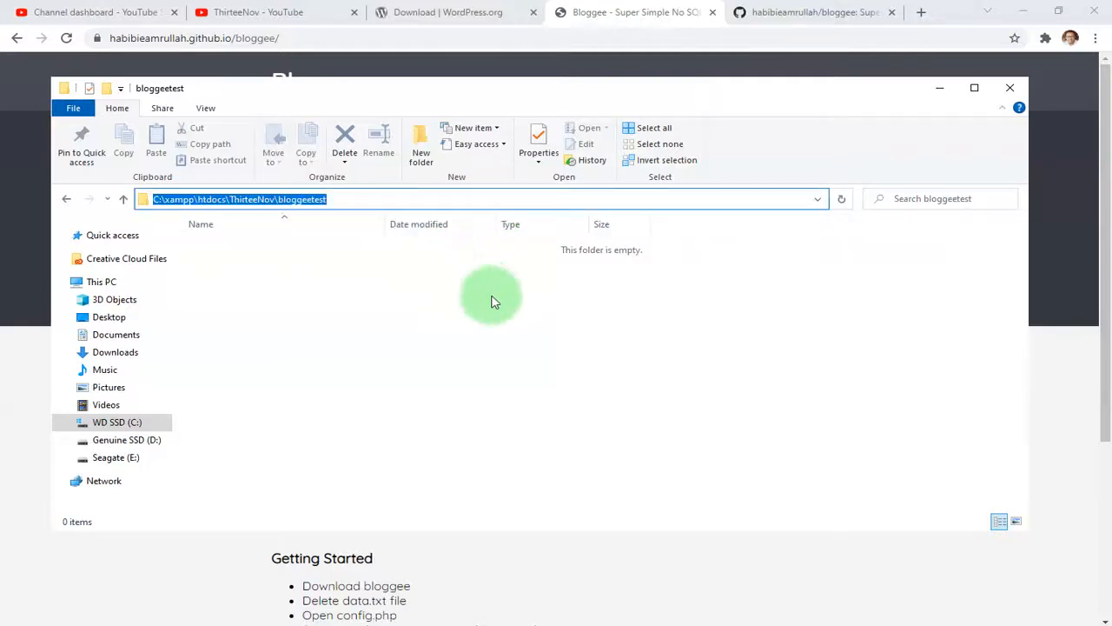
Step: Download the Bloggee repository from GitHub as bloggee-main.zip into C:\xampp\htdocs\ThirteeNov\bloggeetest
click(661, 12)
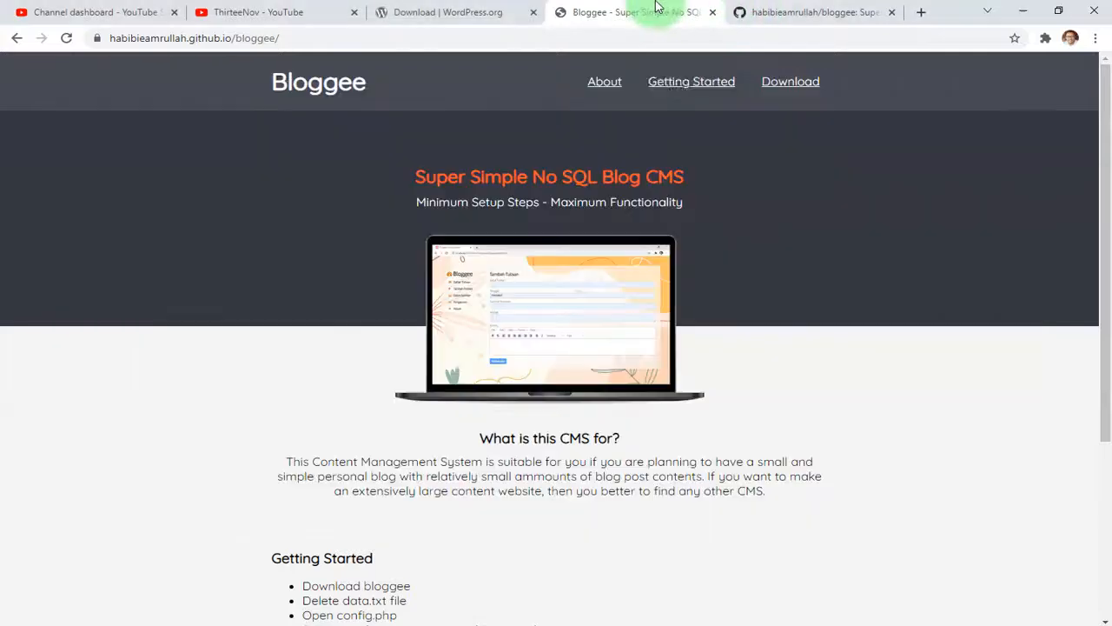
click(809, 12)
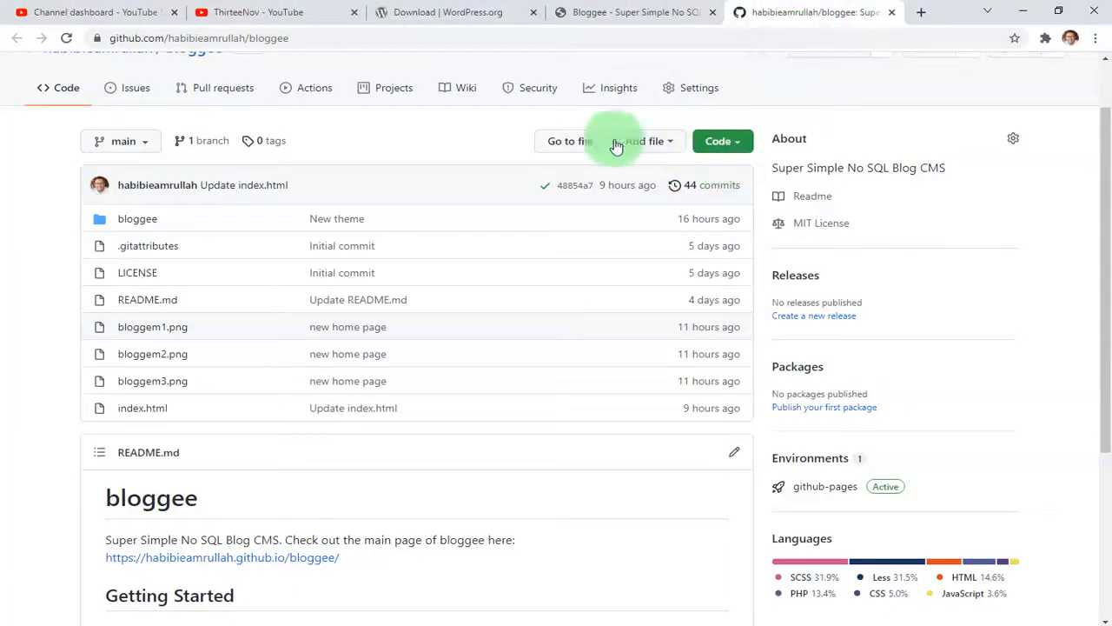
click(739, 146)
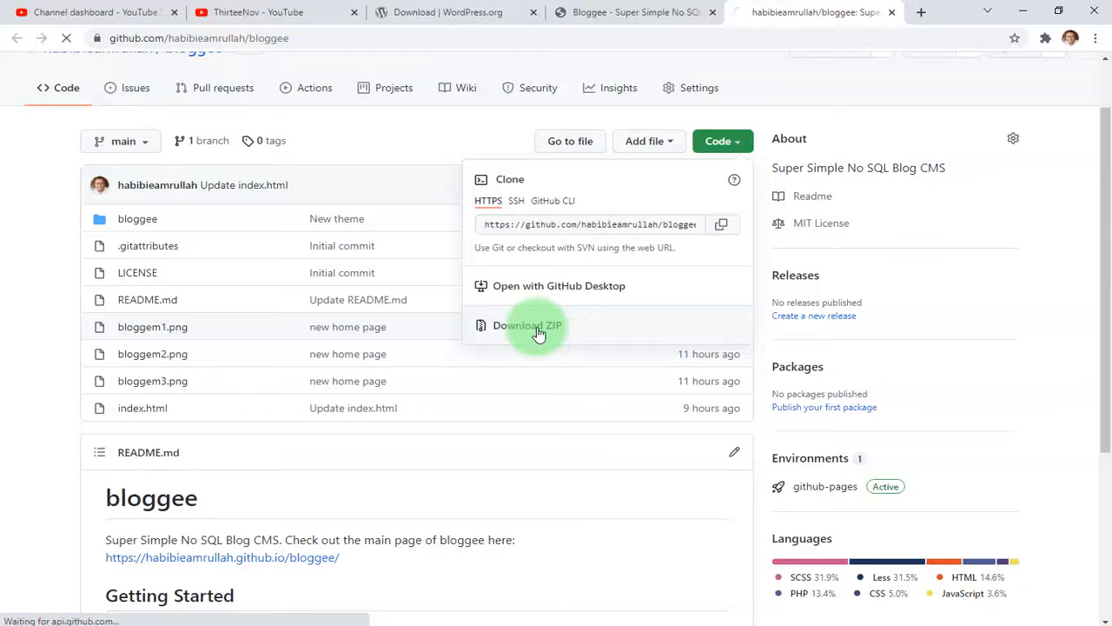
key(ctrl+v)
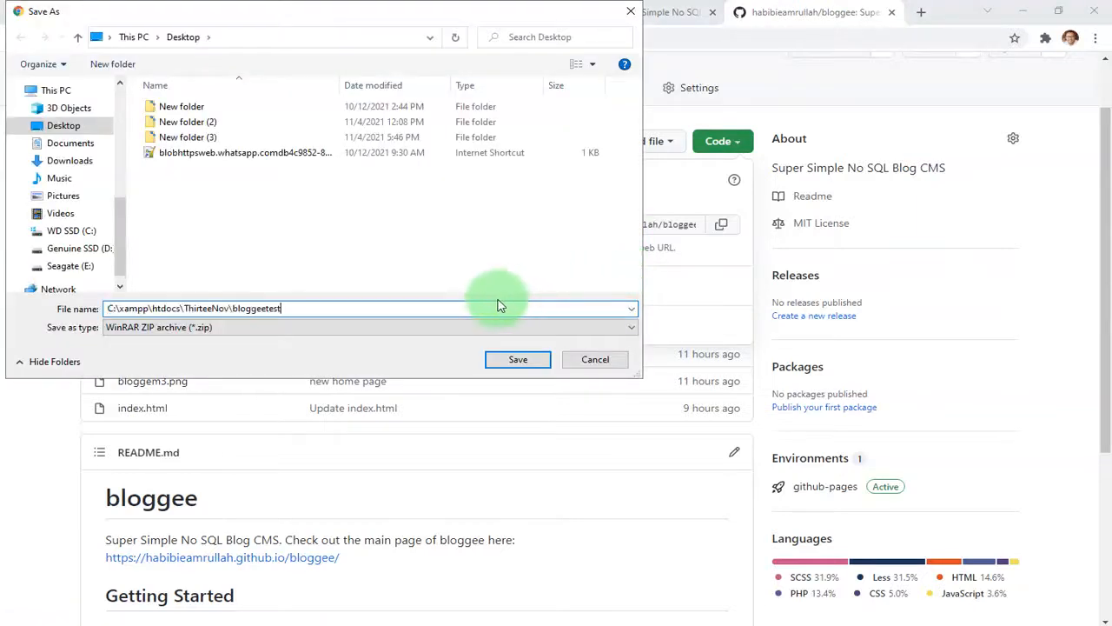
key(Return)
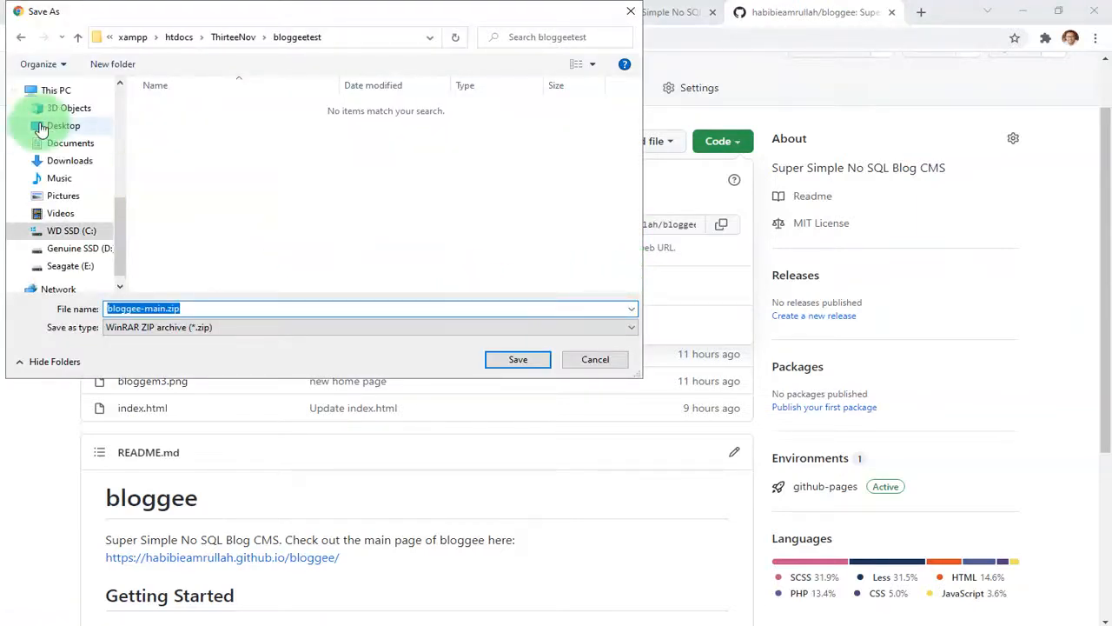
click(21, 37)
click(44, 39)
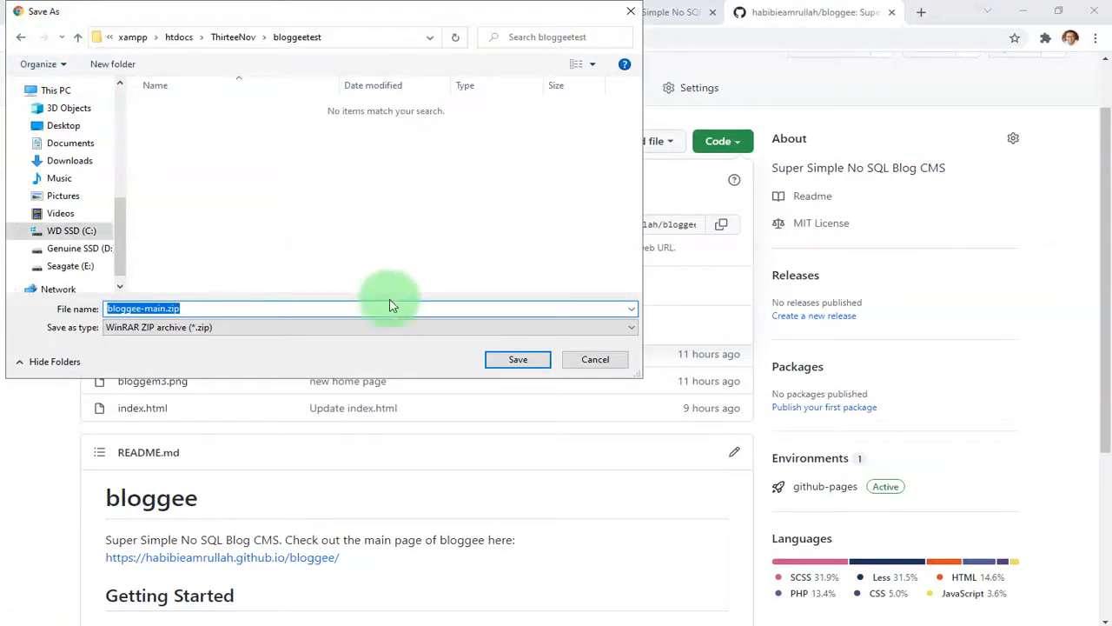
click(512, 361)
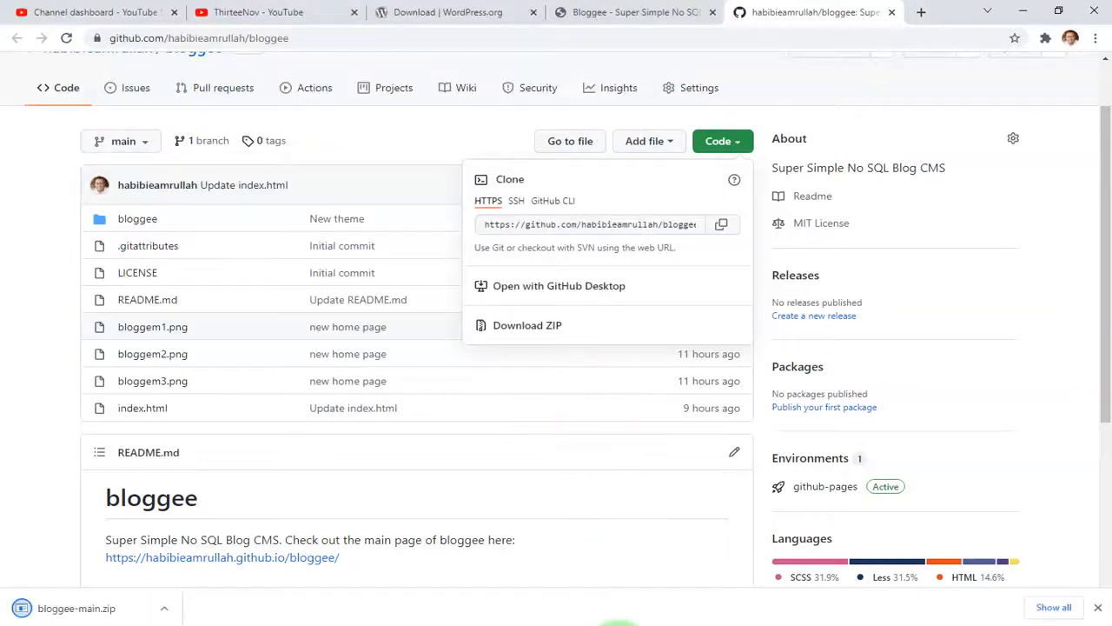
Step: Extract bloggee-main.zip directly into the bloggeetest folder and delete the archive
click(436, 625)
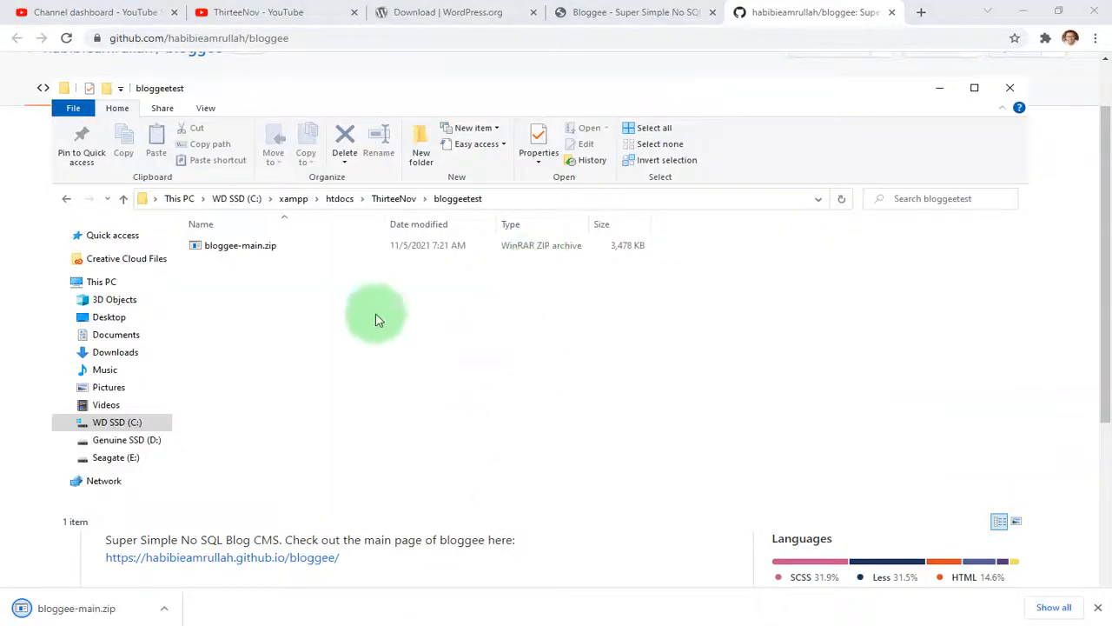
drag(248, 252, 363, 292)
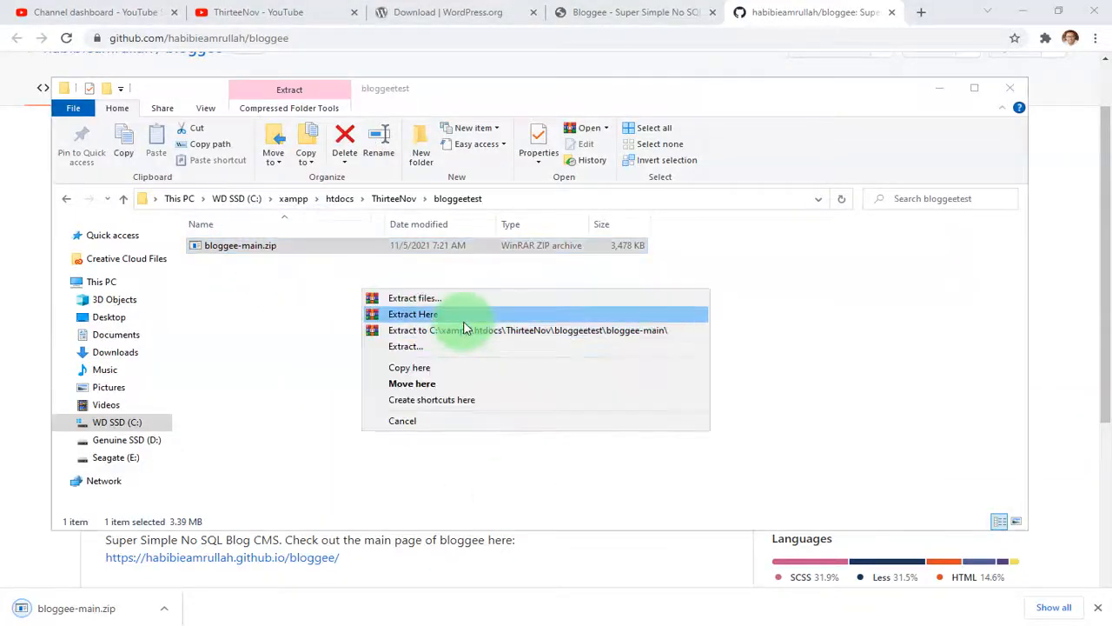
click(463, 316)
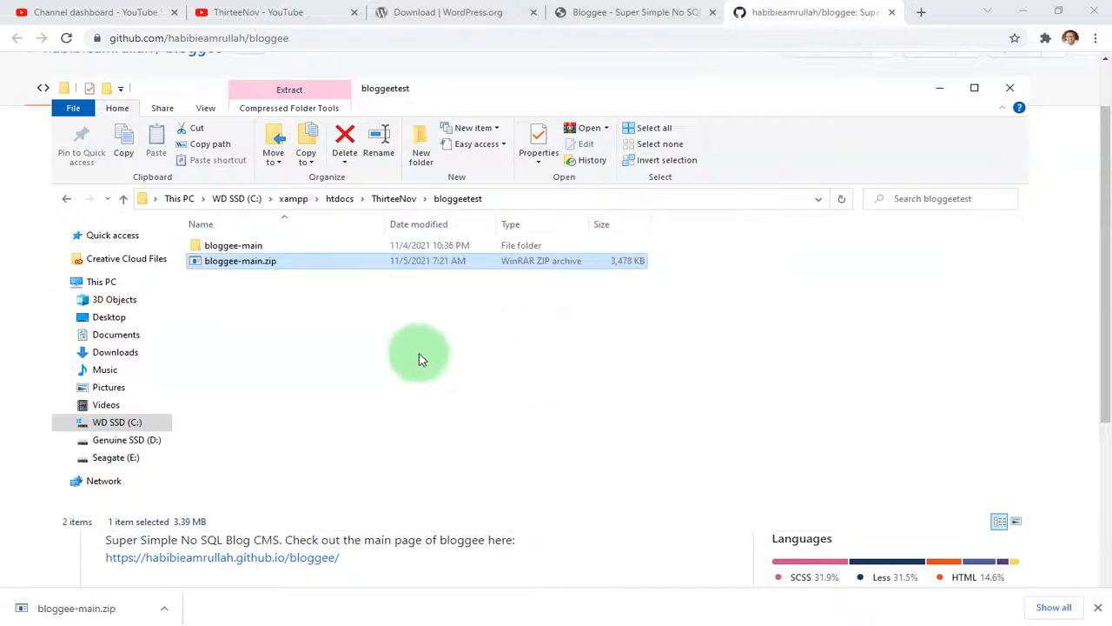
click(280, 315)
click(273, 261)
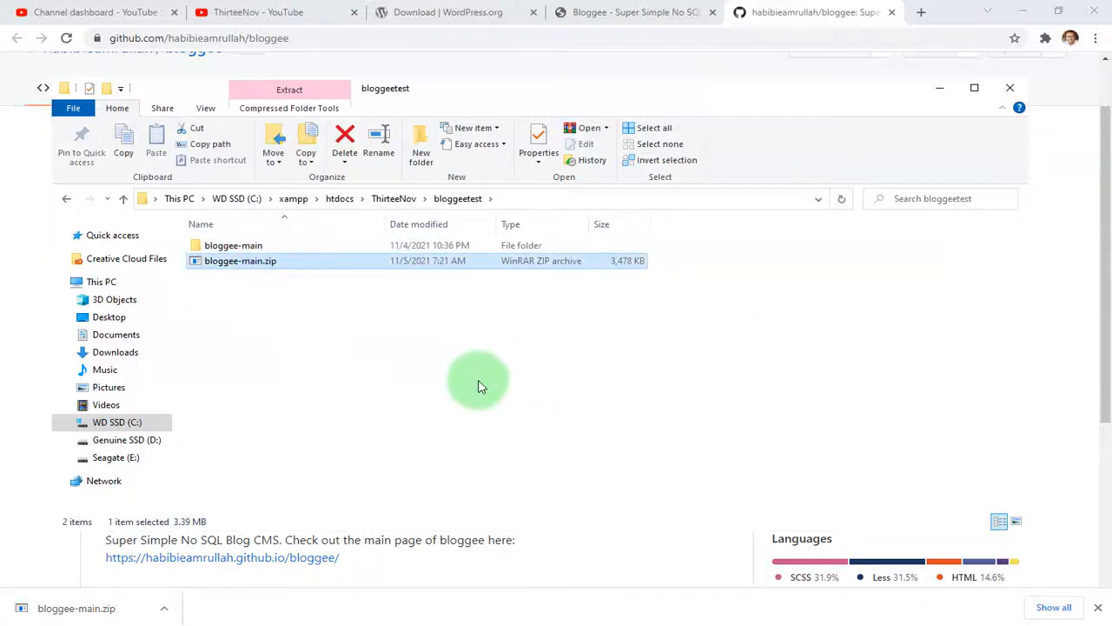
key(Delete)
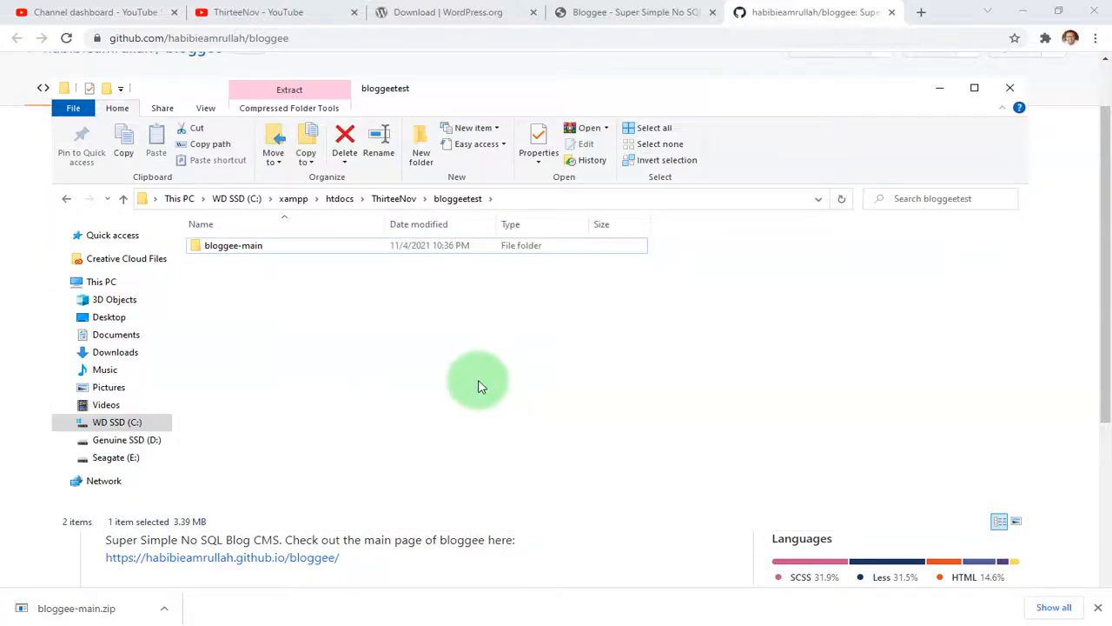
Step: Open the bloggee folder inside the extracted bloggee-main folder
click(243, 246)
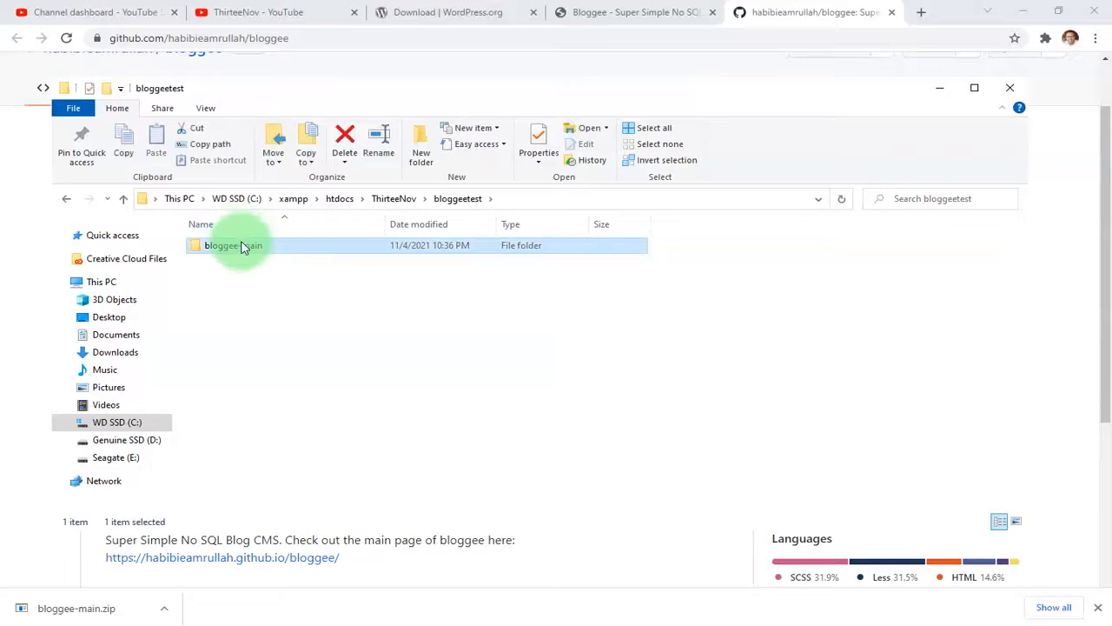
double_click(243, 247)
double_click(227, 247)
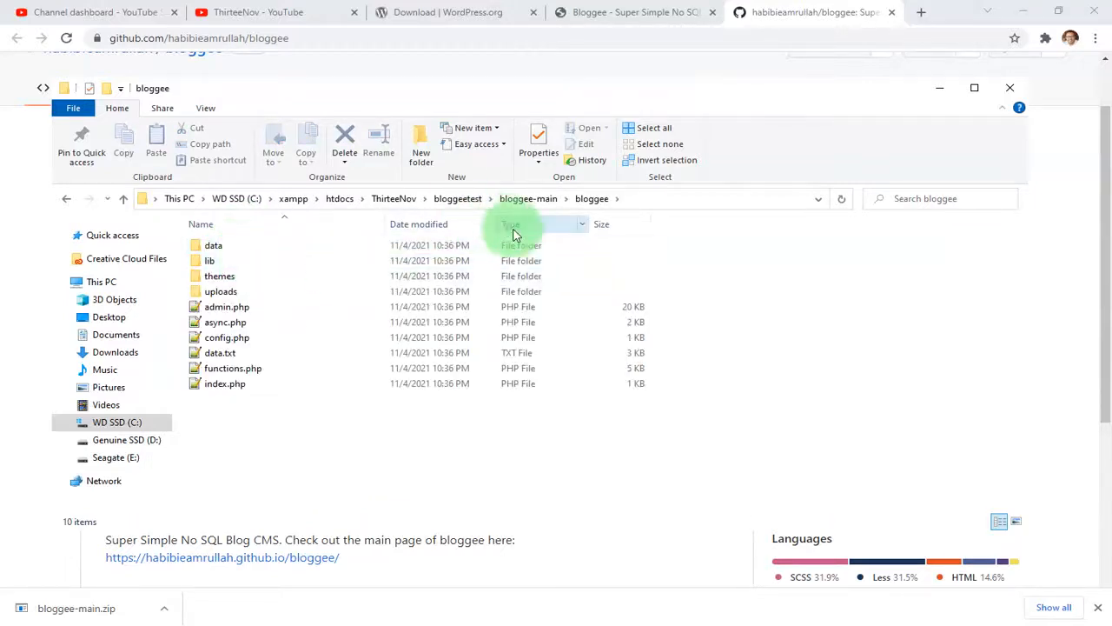
click(528, 199)
click(266, 246)
double_click(266, 246)
Step: Move all folders and files from the bloggee folder up into the bloggeetest folder
drag(340, 435, 218, 89)
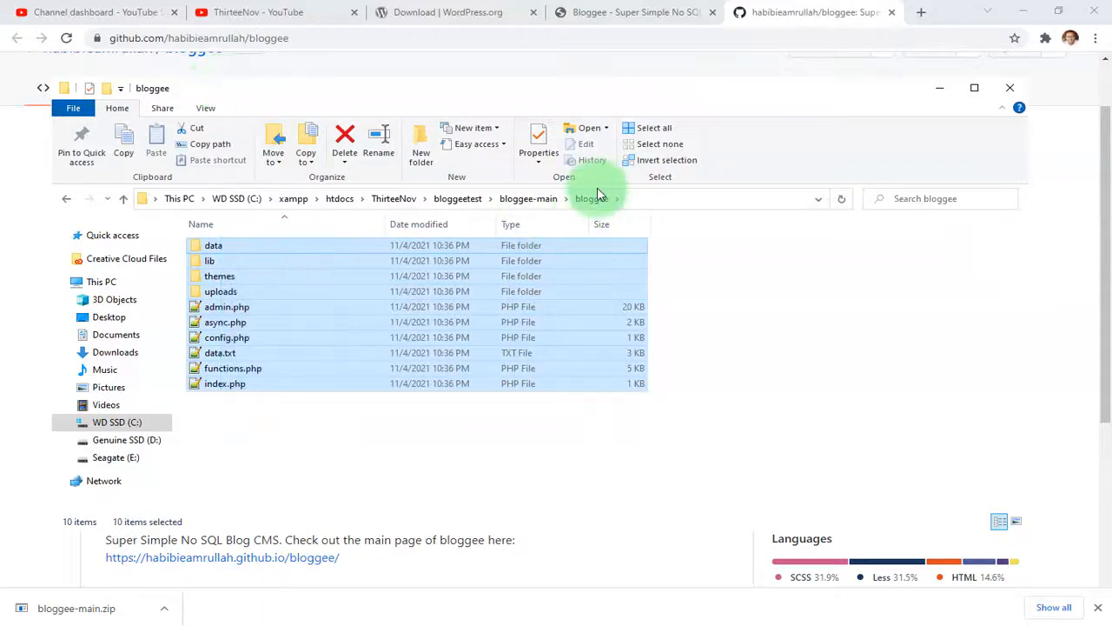
right_click(269, 338)
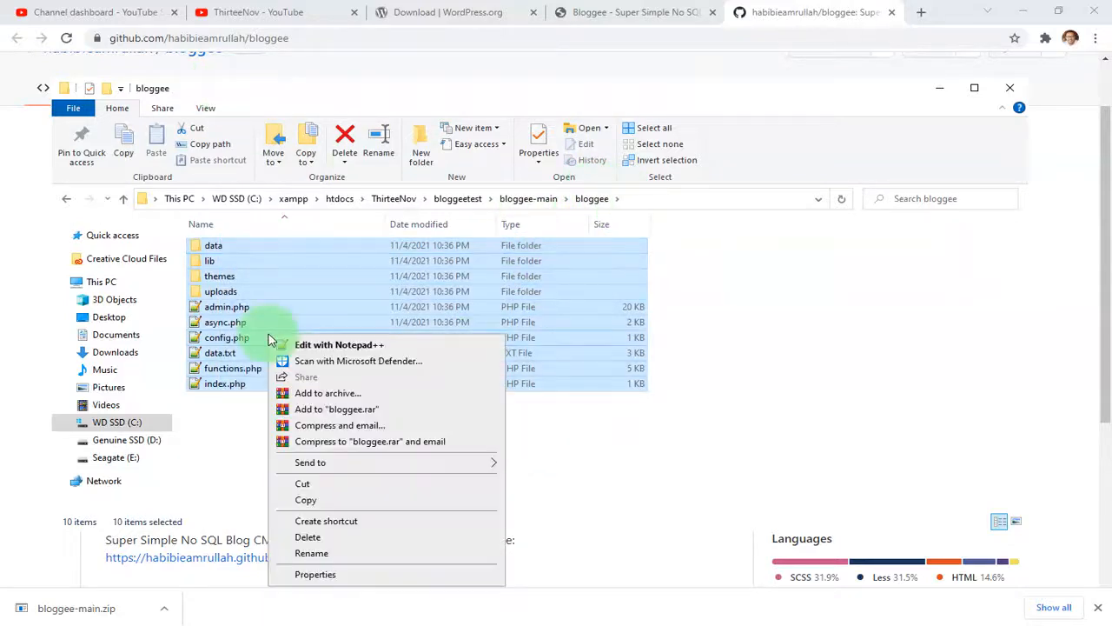
click(330, 486)
click(459, 199)
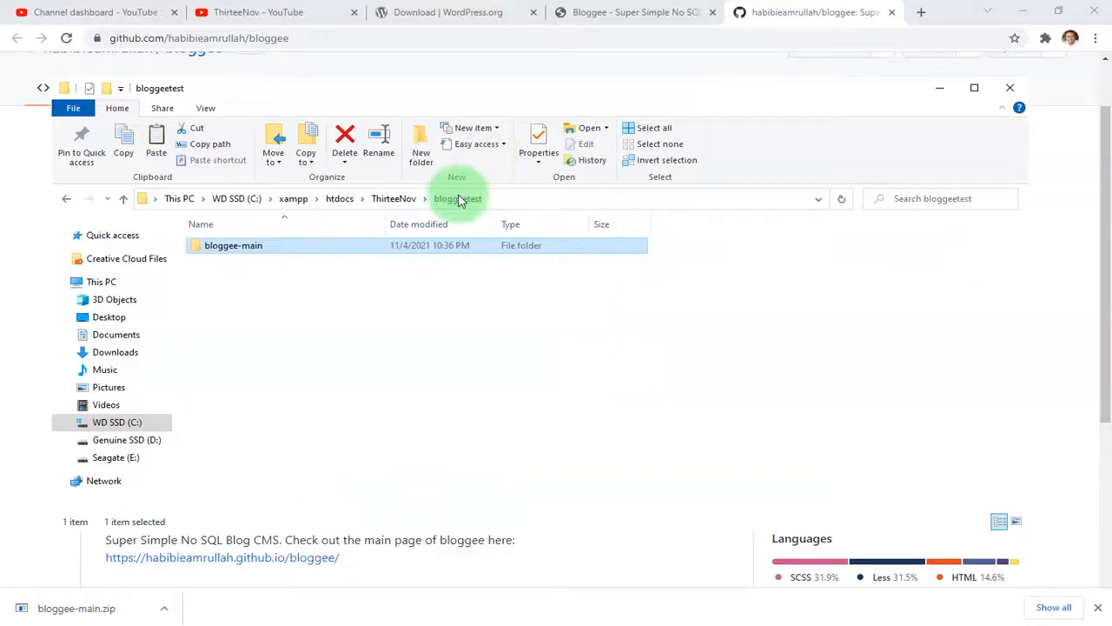
right_click(273, 306)
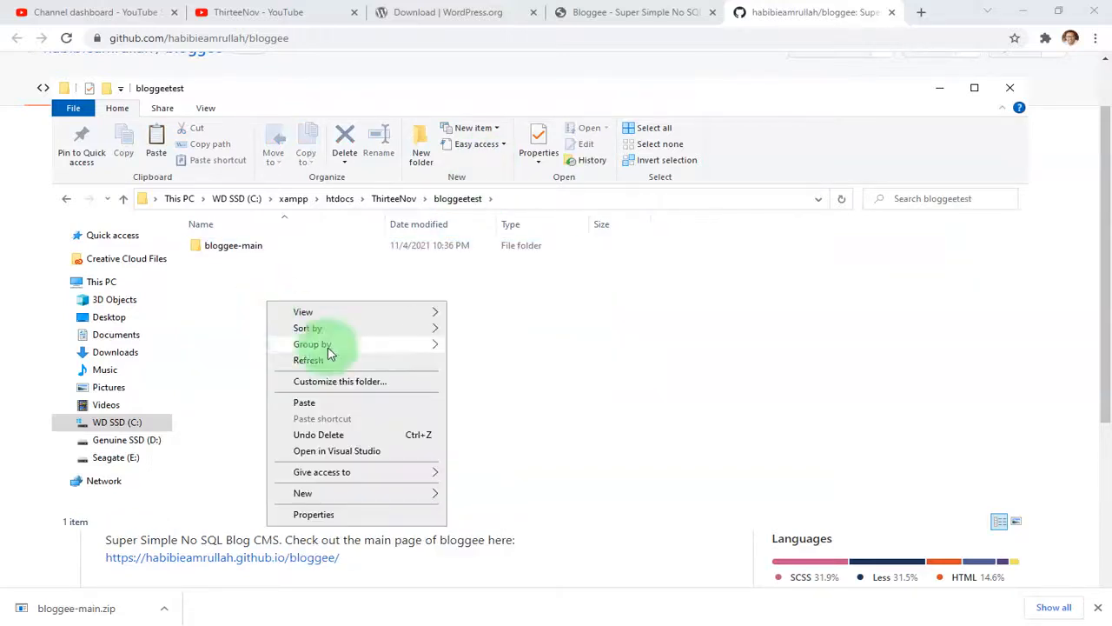
click(347, 405)
Step: Delete the leftover bloggee-main folder from bloggeetest
click(243, 251)
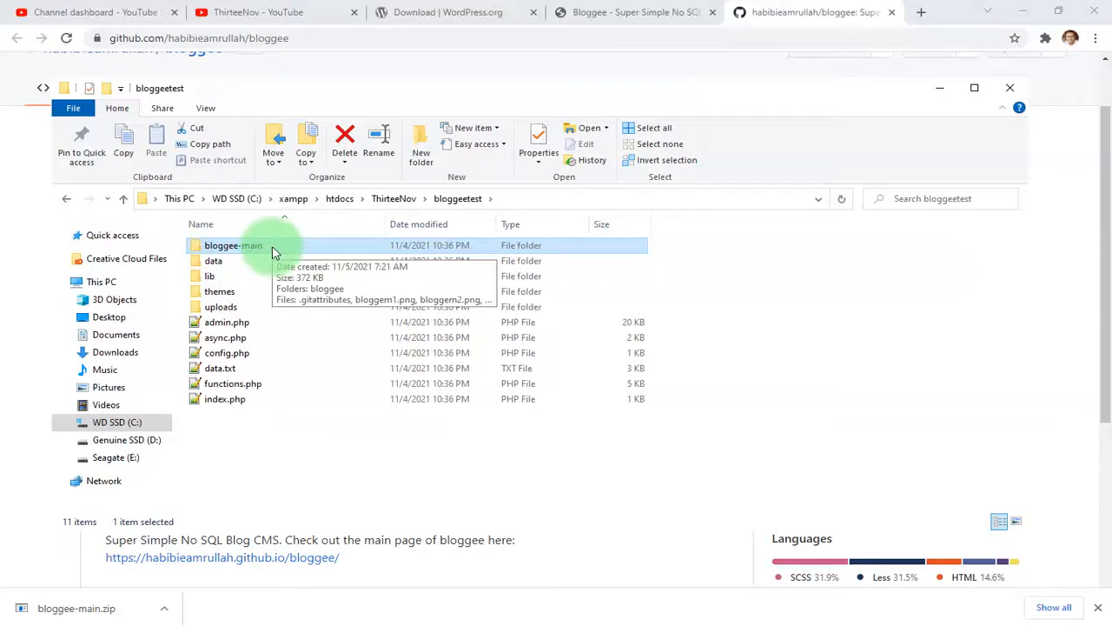
key(Delete)
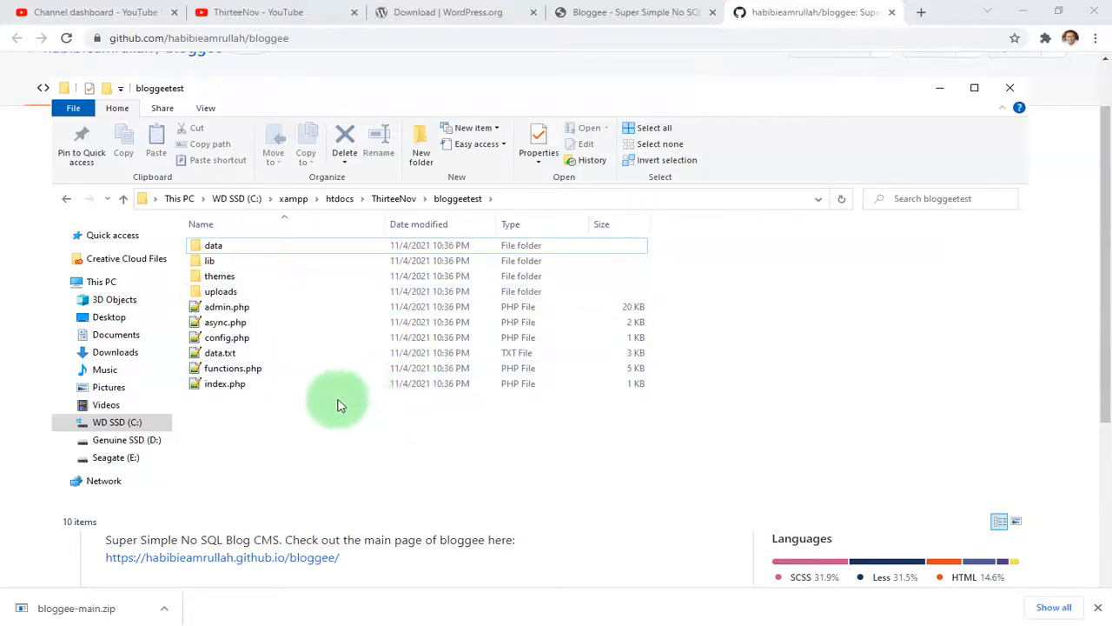
click(228, 246)
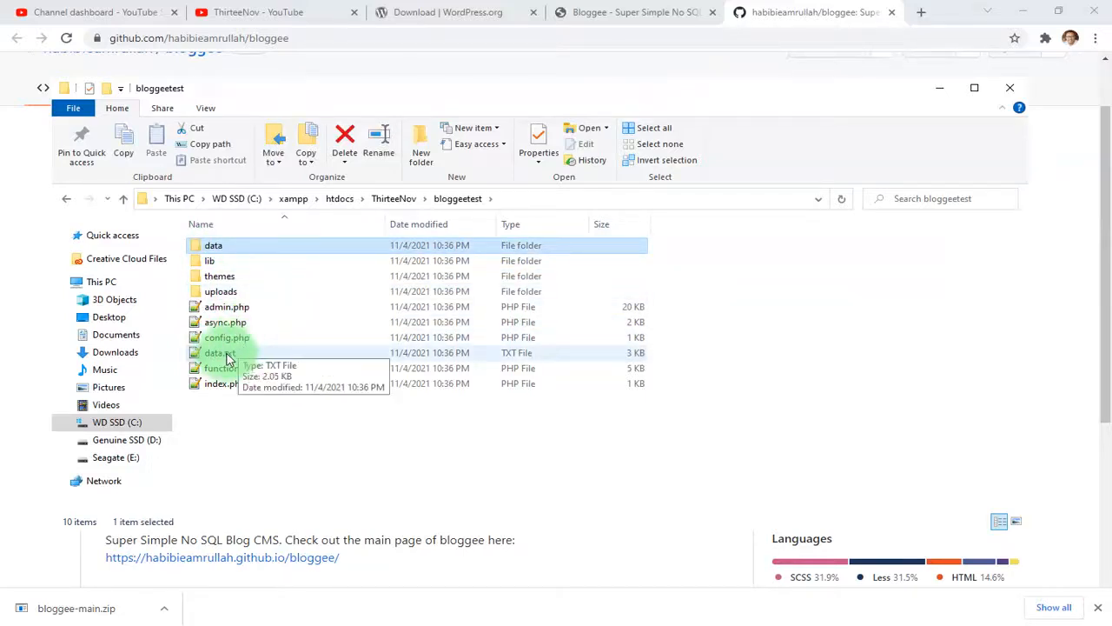
click(261, 358)
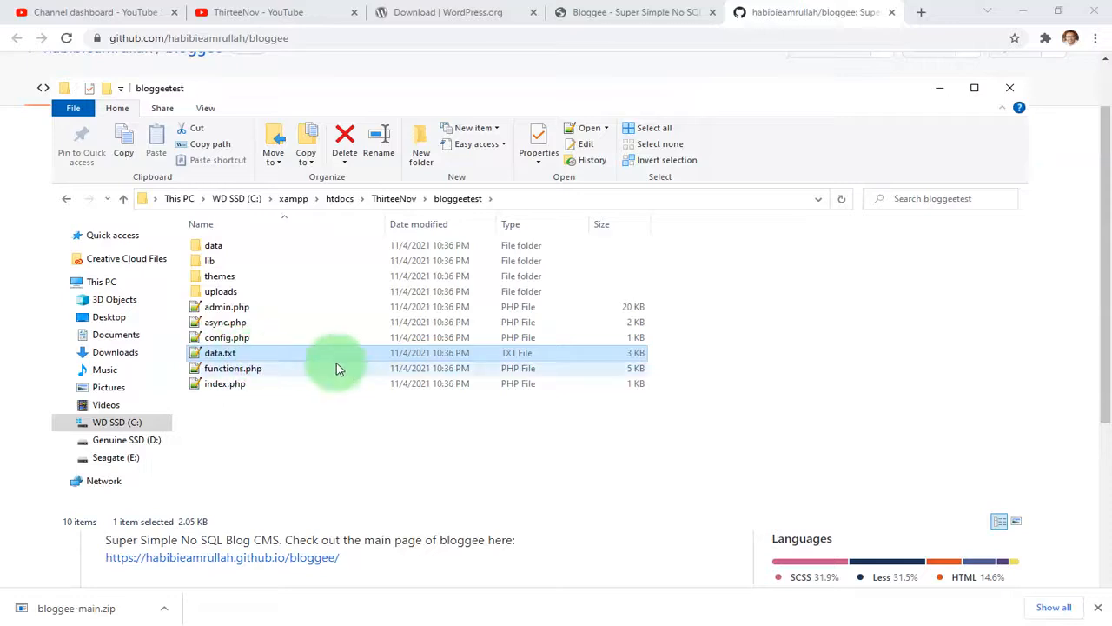
click(404, 421)
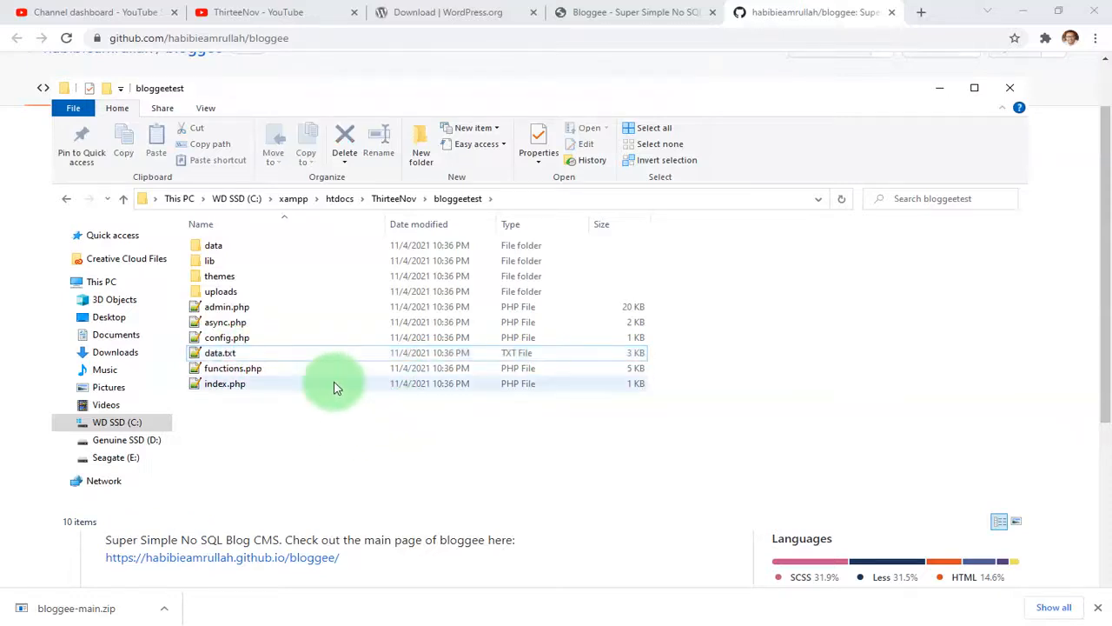
Step: Open localhost/ThirteeNov/bloggeetest in a new browser tab and look over the blog's home page
click(509, 200)
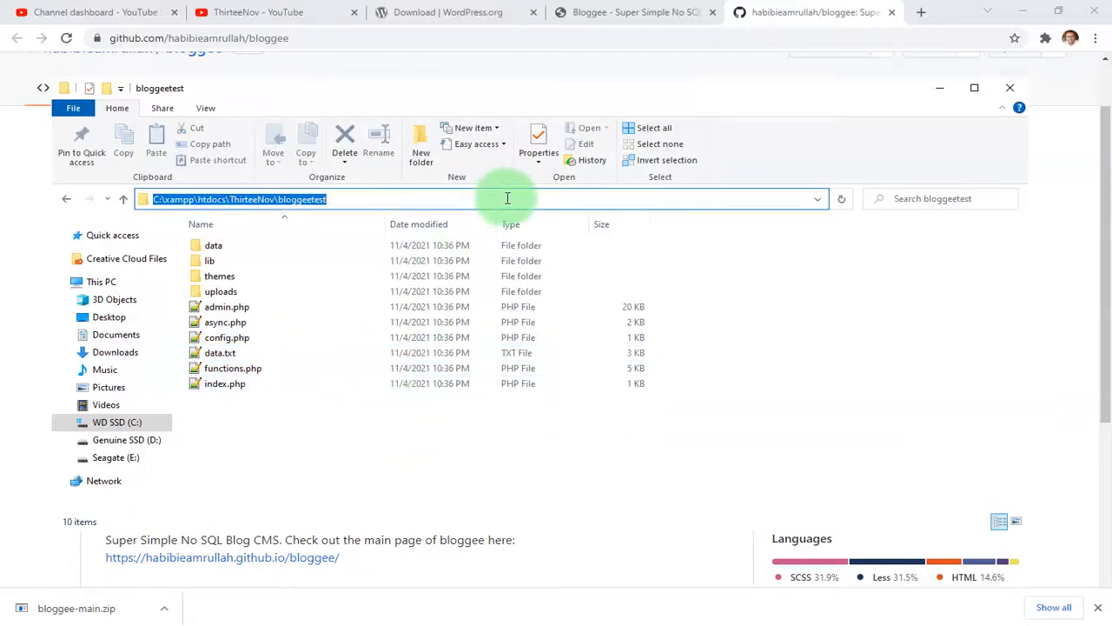
click(924, 13)
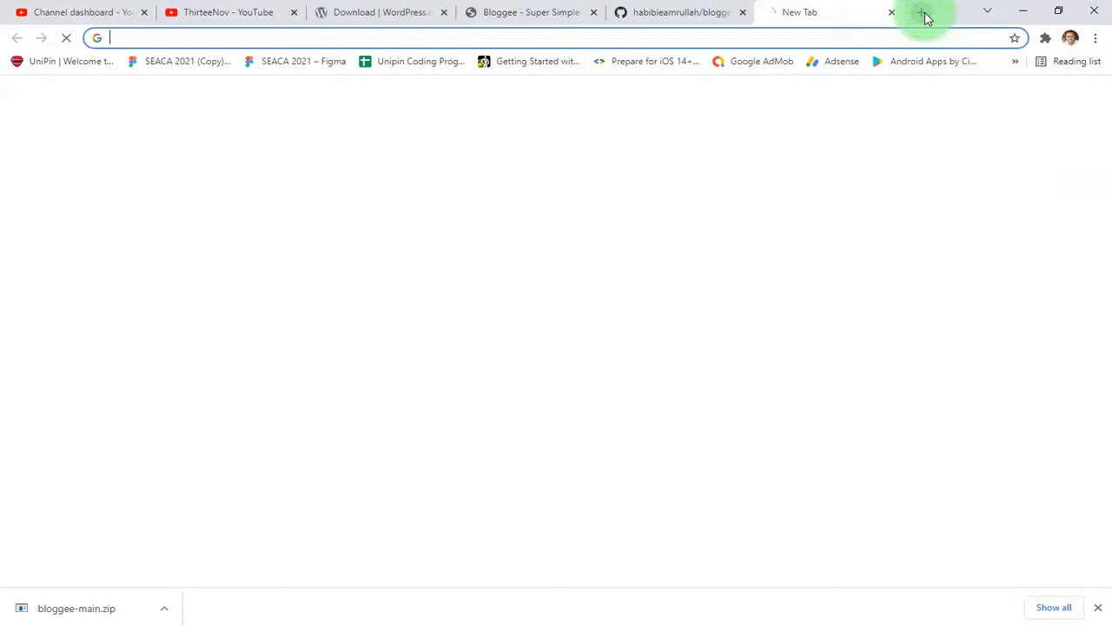
key(ctrl+v)
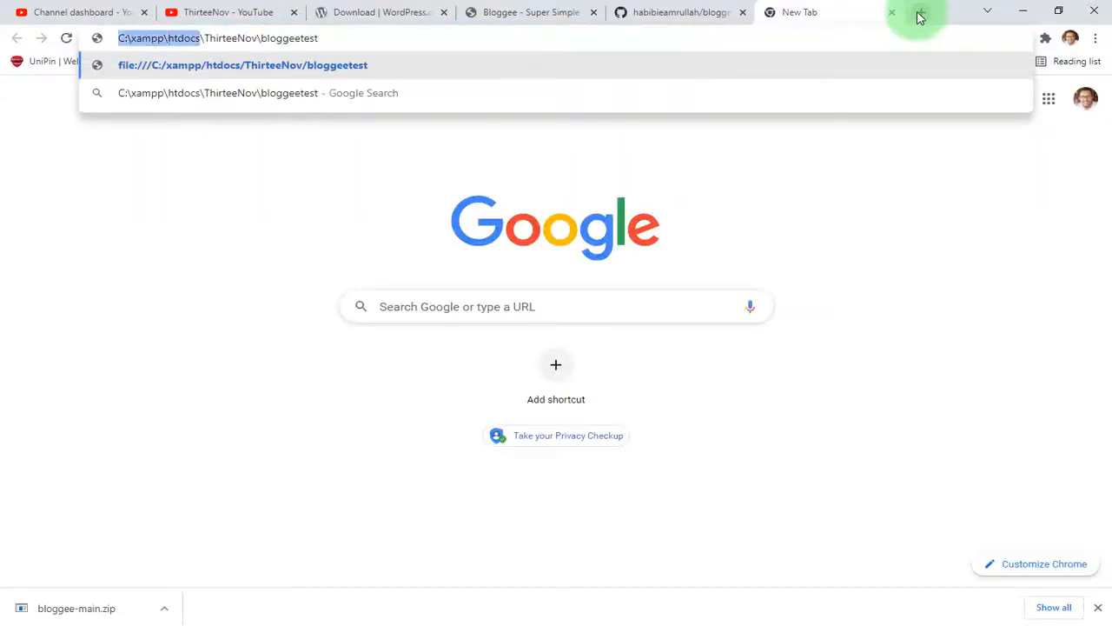
text(localhost)
key(Return)
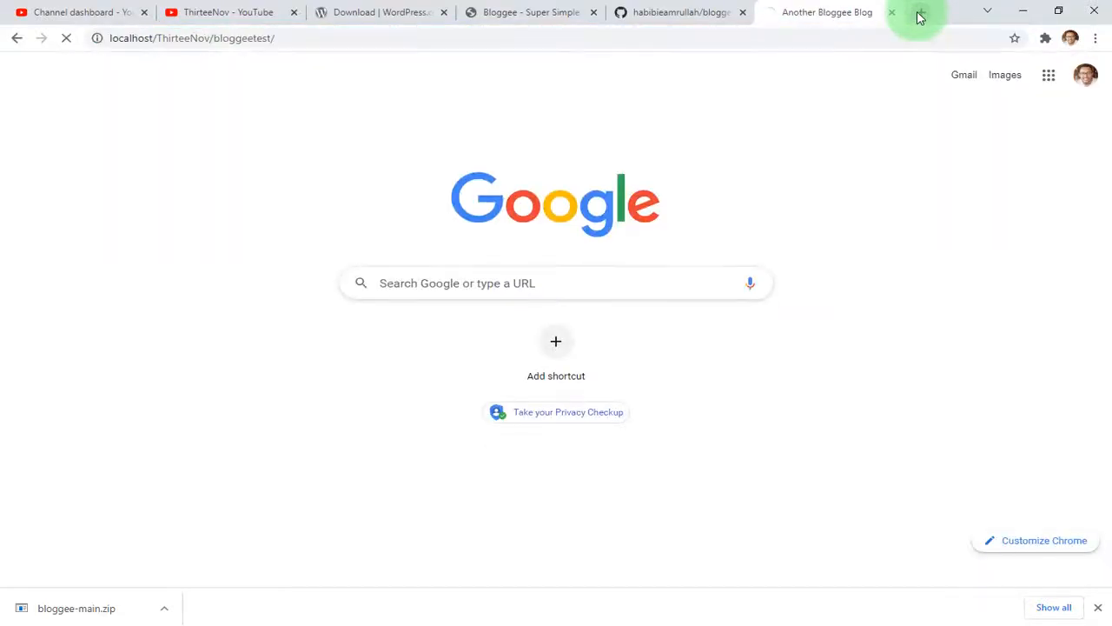
scroll(477, 260, down, 5)
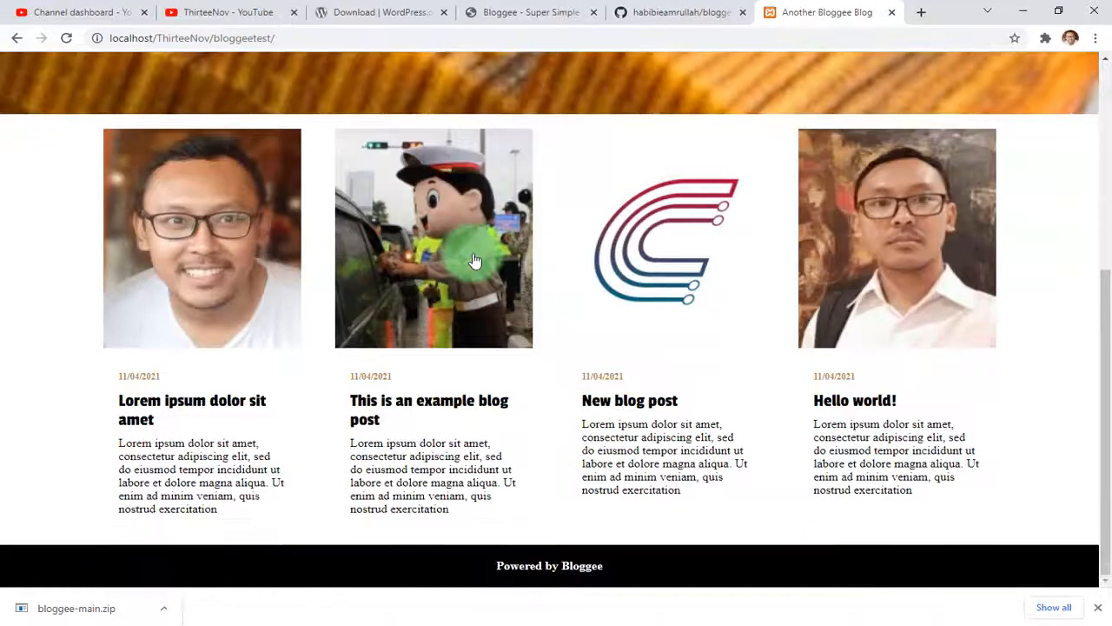
scroll(513, 291, up, 5)
scroll(521, 290, down, 5)
scroll(547, 296, up, 5)
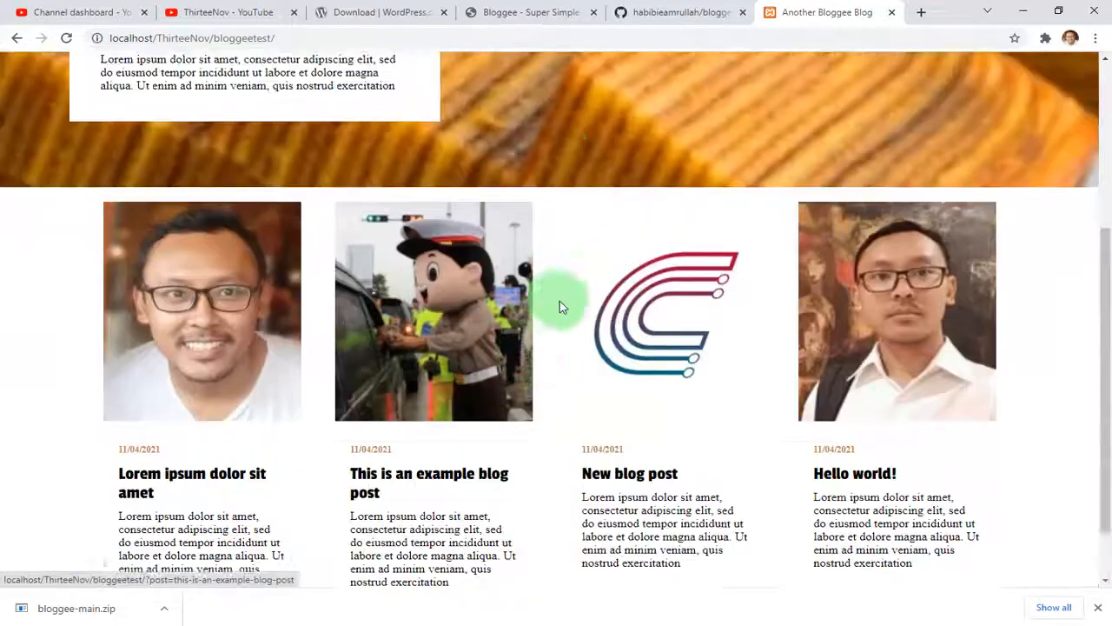
scroll(652, 382, down, 5)
Step: Open data.txt from bloggeetest in Notepad++, examine its contents, and close it together with index.html
key(alt+Tab)
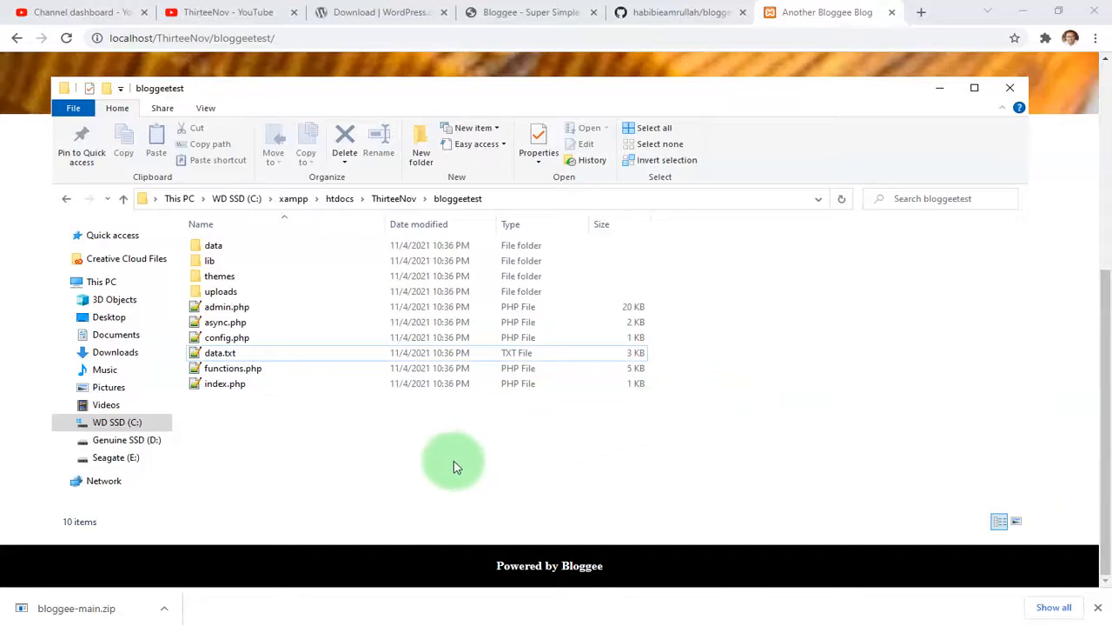
click(313, 354)
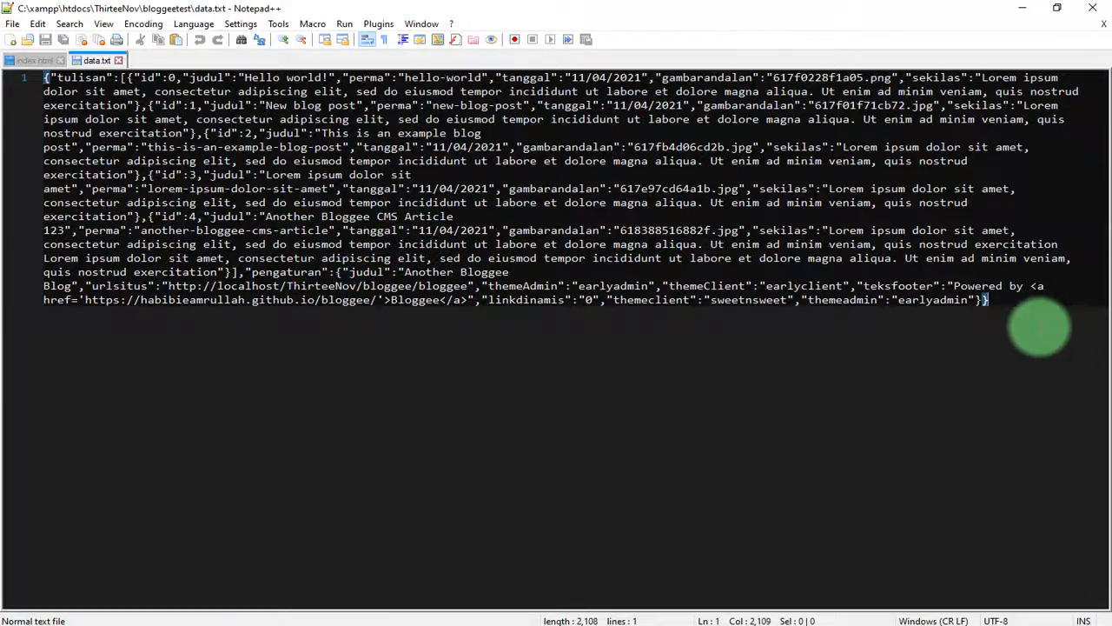
drag(1041, 327, 12, 74)
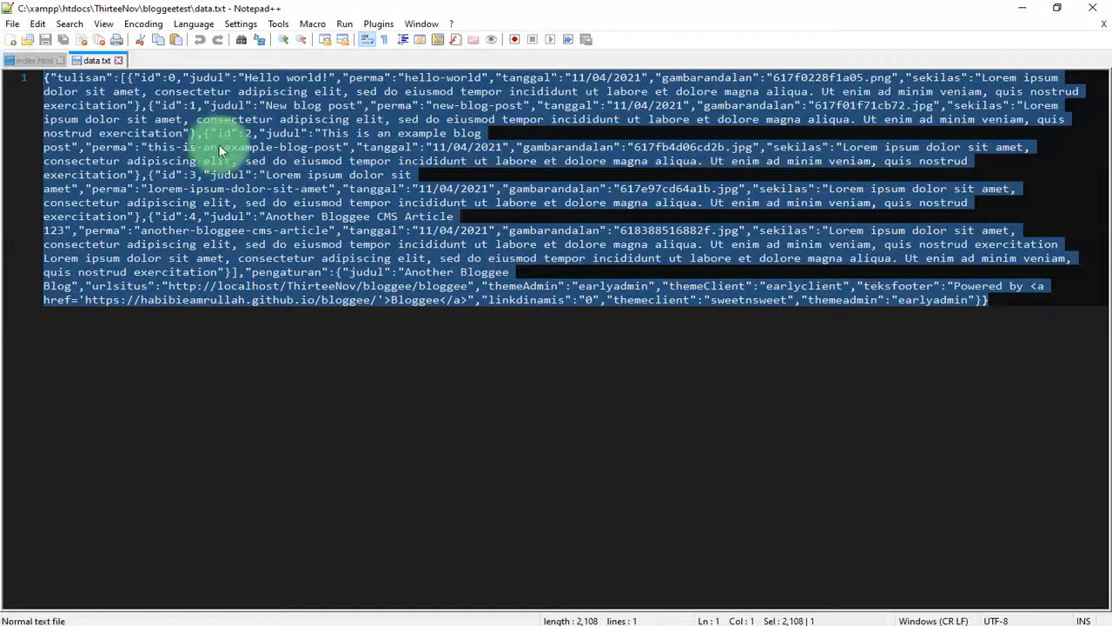
key(ctrl+w)
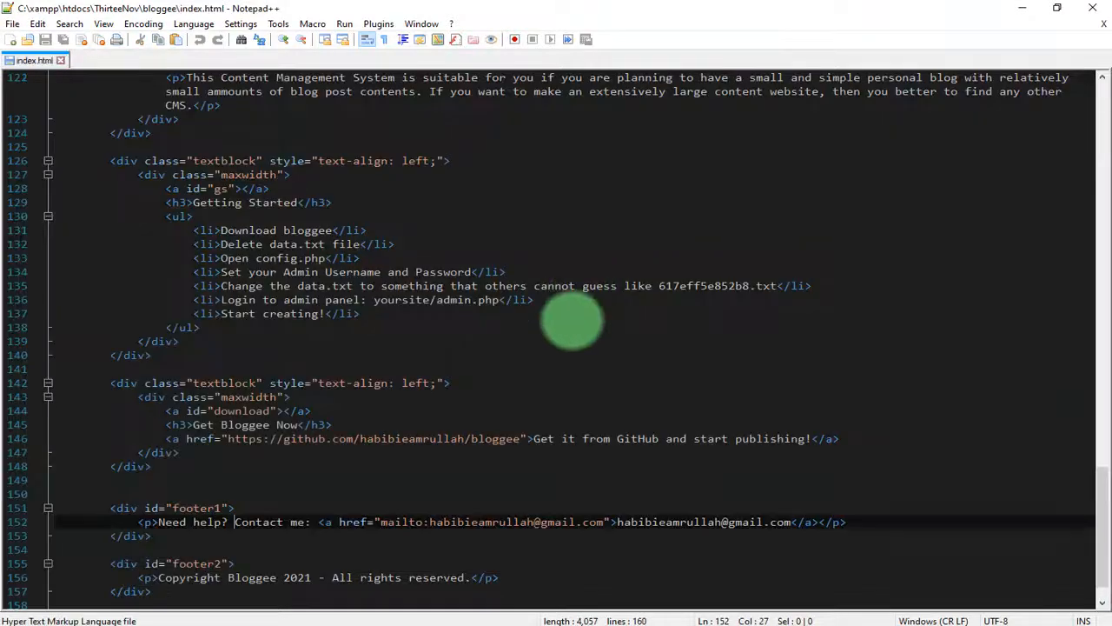
key(ctrl+w)
key(alt+Tab)
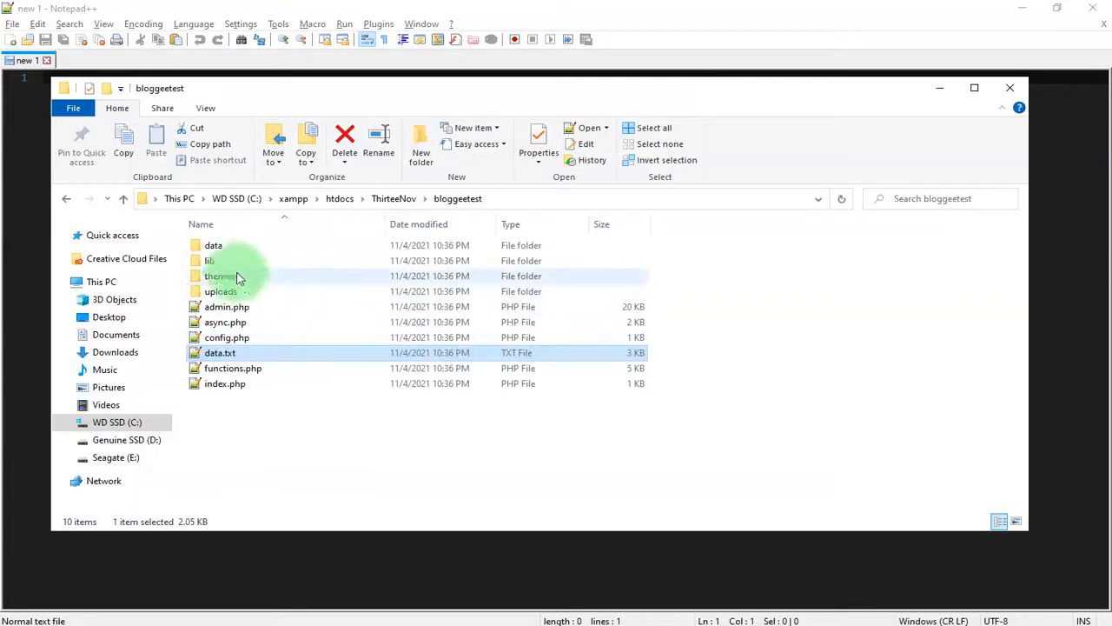
Step: Open the data folder inside bloggeetest and look over its numbered text files
click(221, 358)
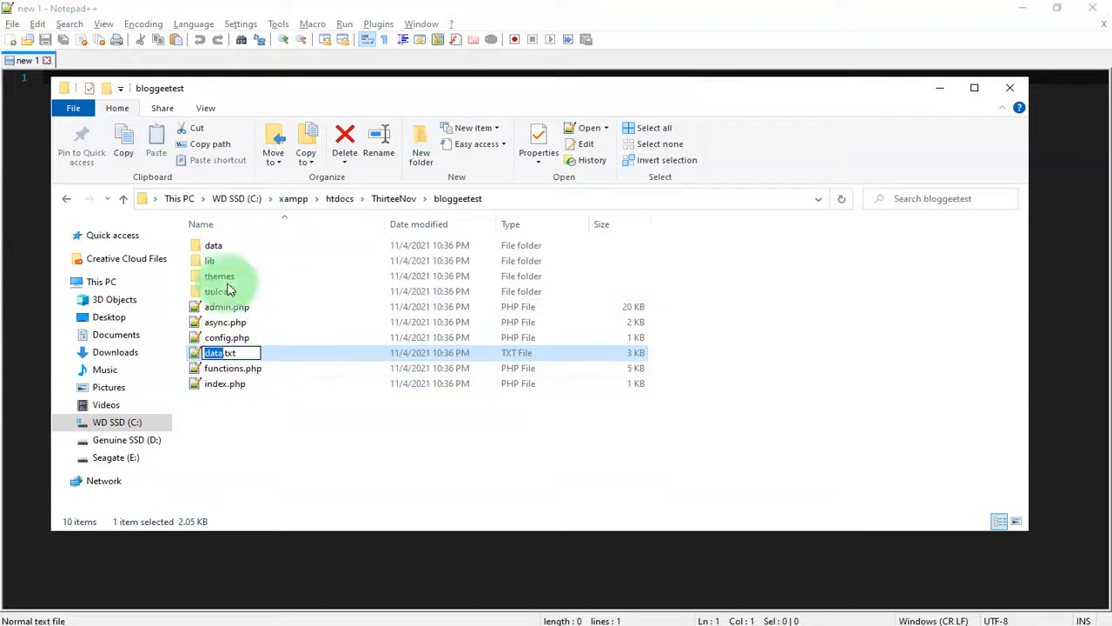
click(220, 352)
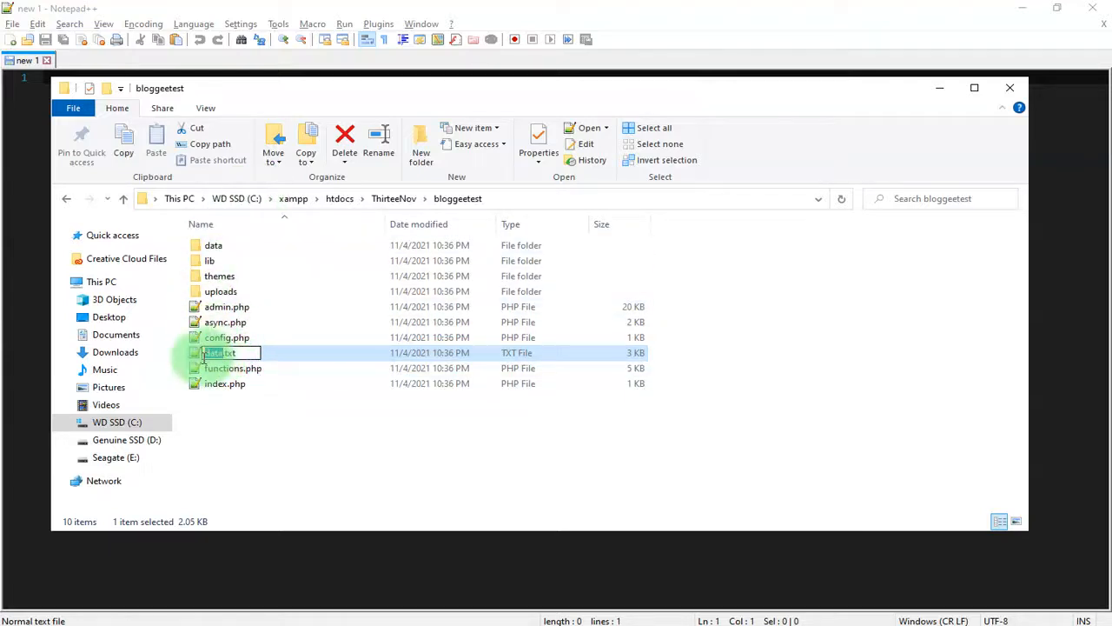
double_click(261, 252)
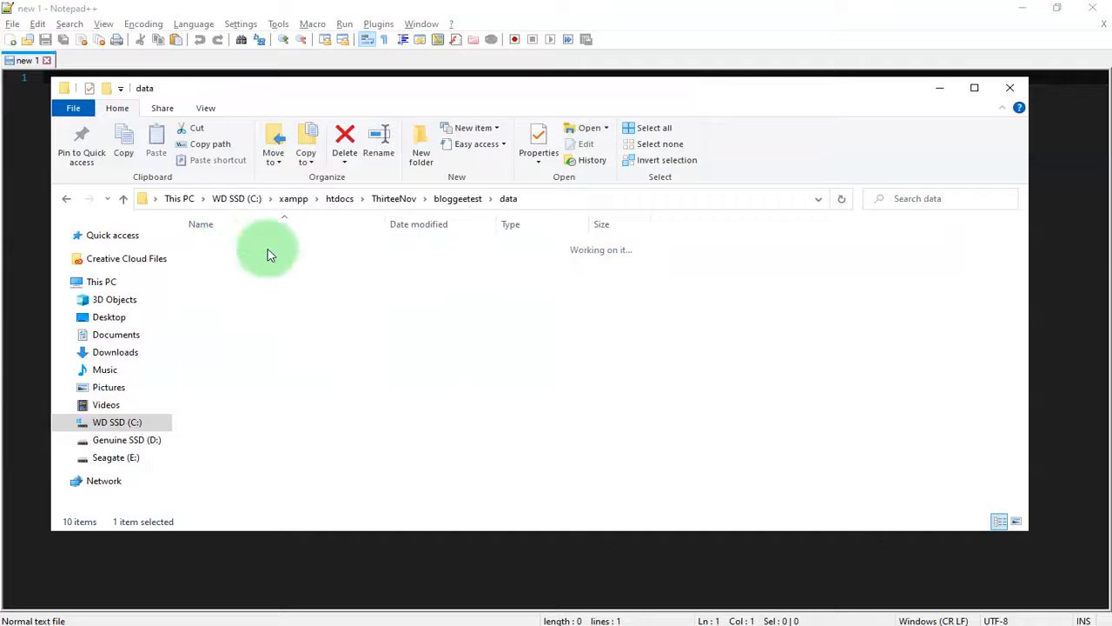
click(236, 249)
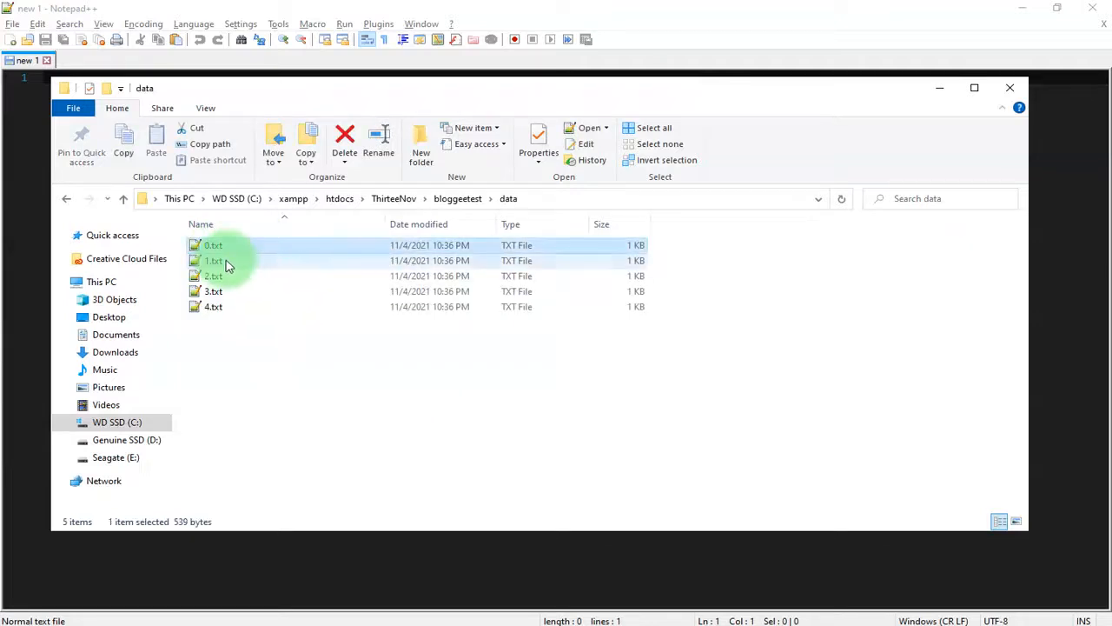
click(230, 293)
click(247, 340)
click(213, 261)
click(214, 293)
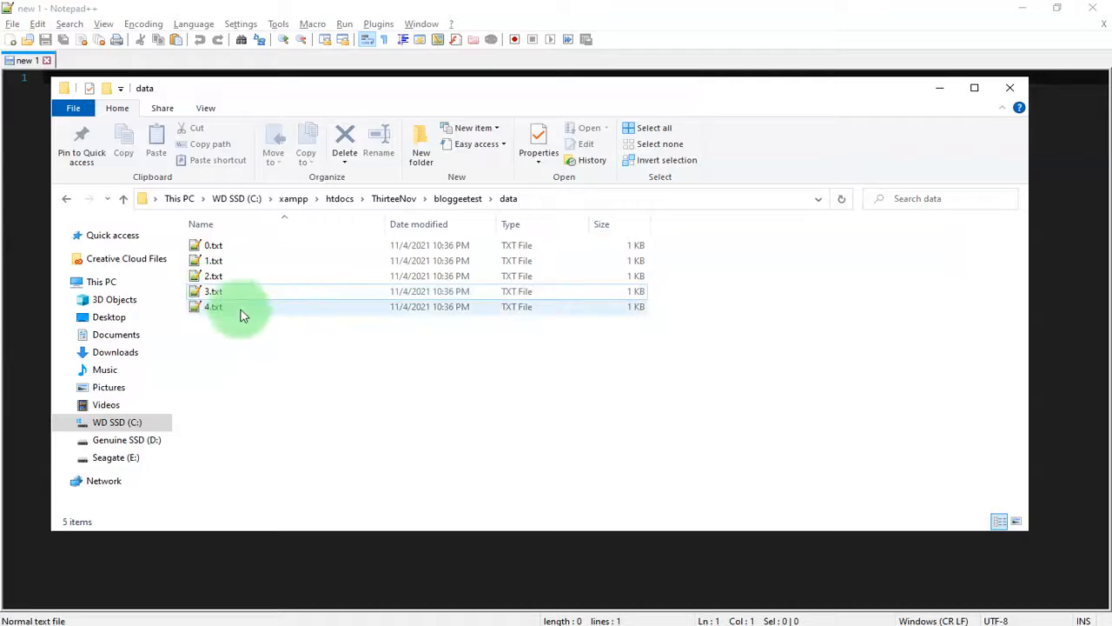
click(270, 348)
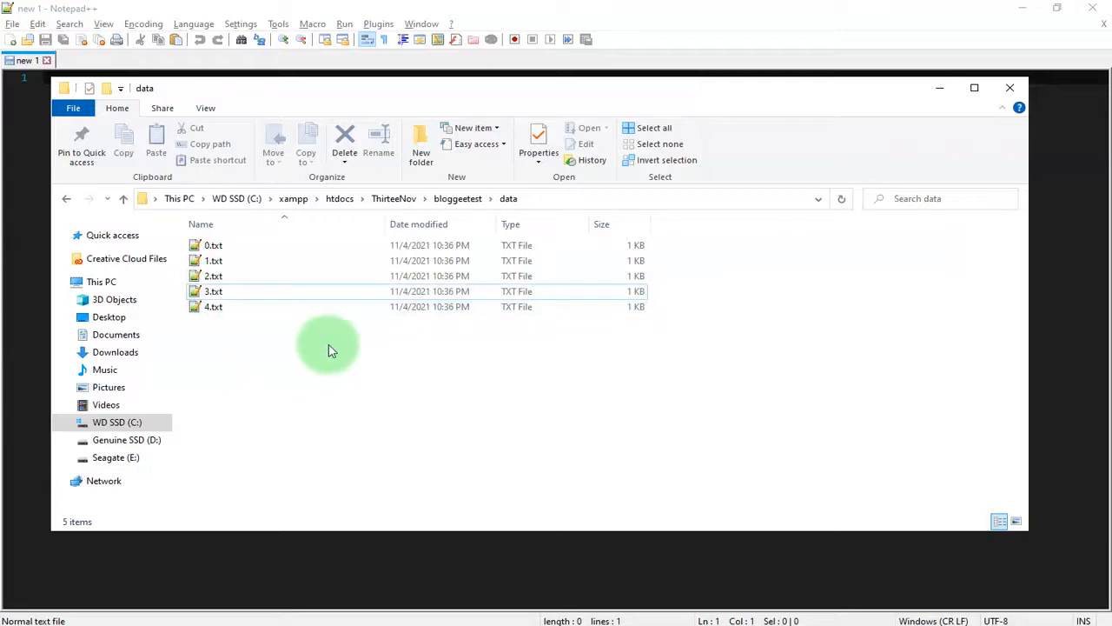
Step: Open 2.txt in Notepad++, examine its article content, and close it again
click(216, 278)
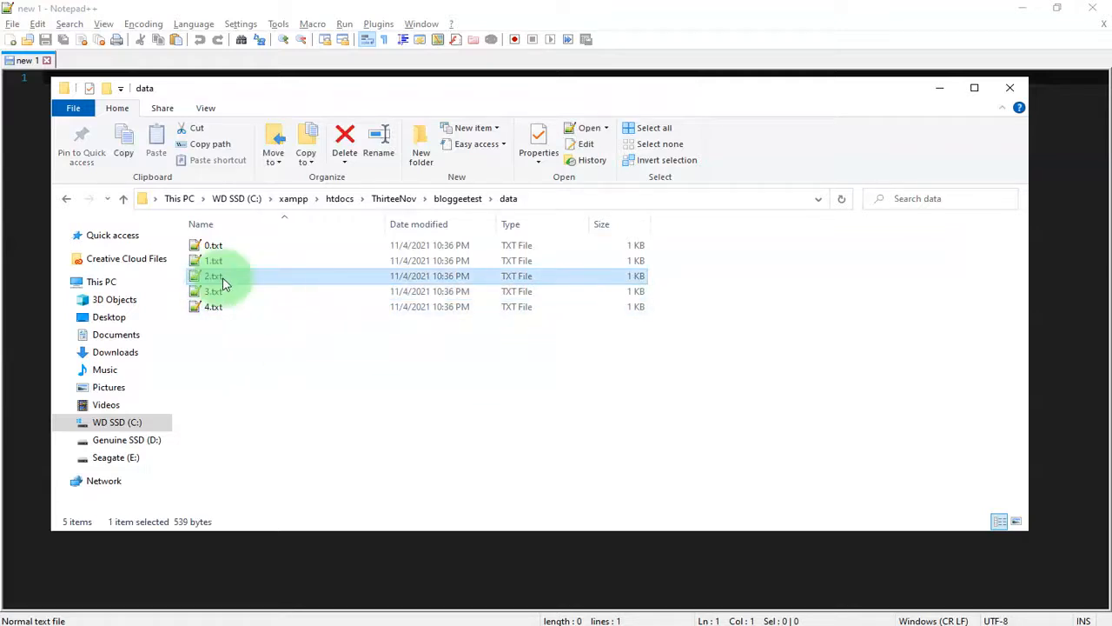
double_click(222, 278)
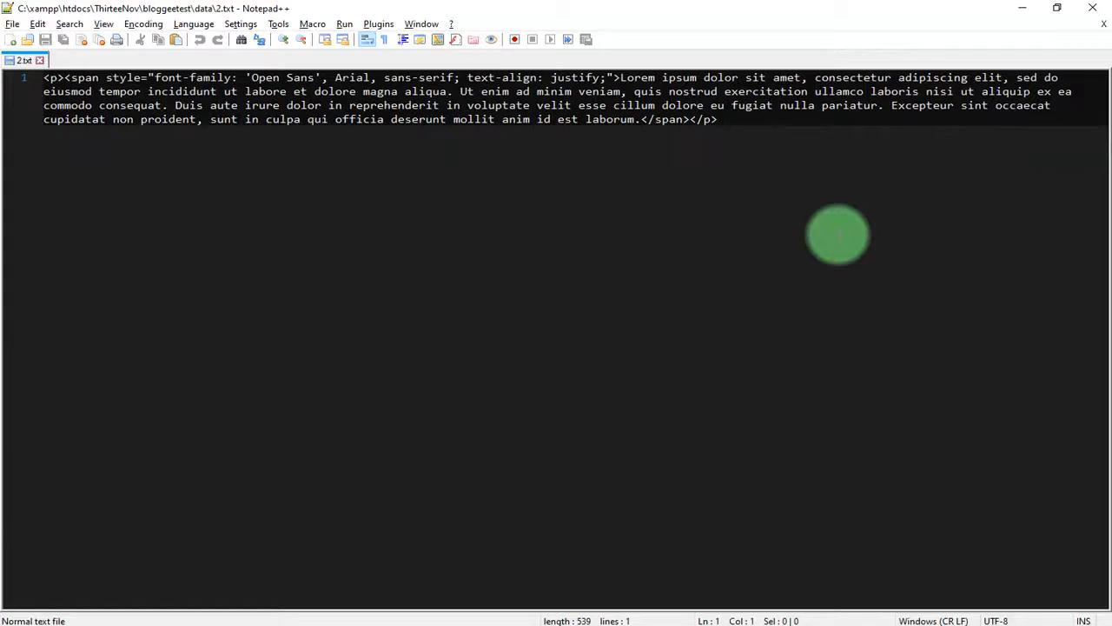
key(ctrl+a)
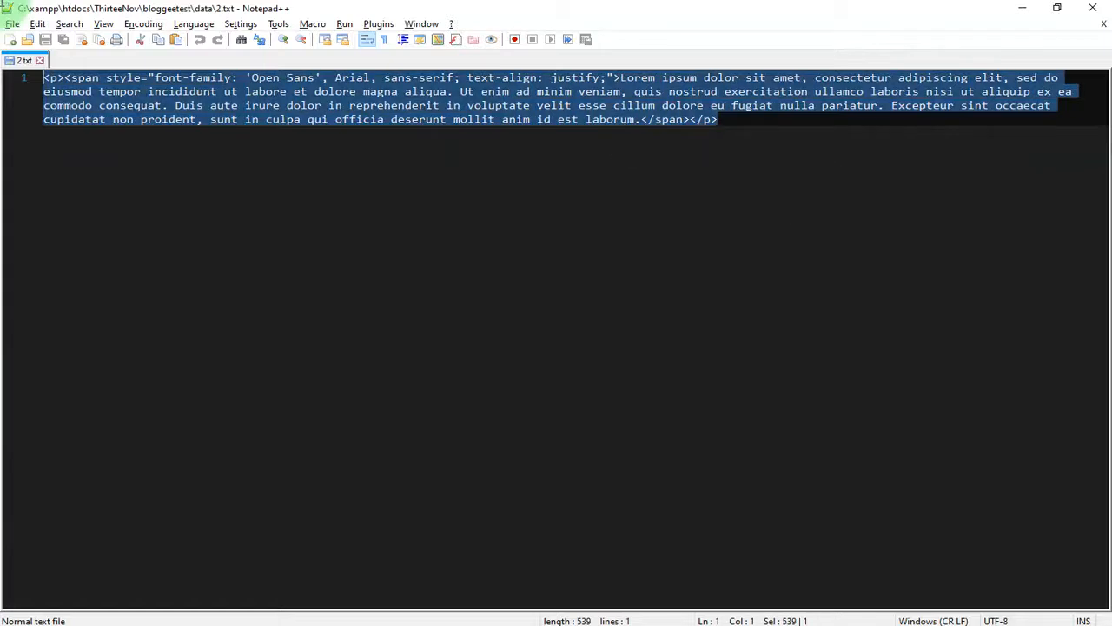
click(38, 61)
key(alt+Tab)
click(710, 493)
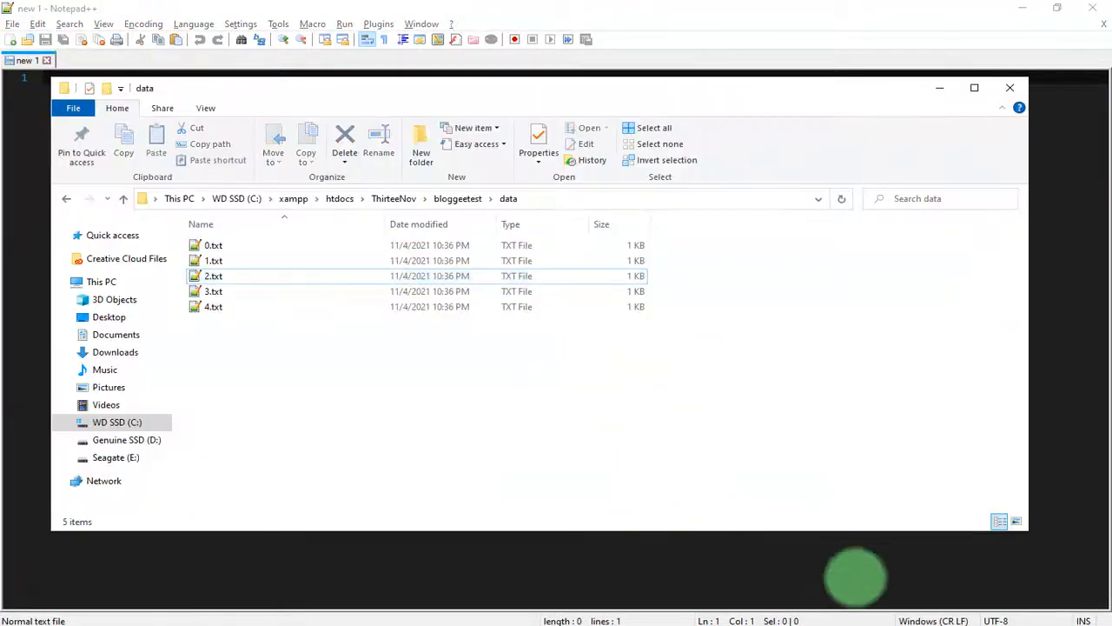
Step: Go back to the bloggeetest folder and open config.php in Notepad++
click(458, 198)
drag(370, 456, 334, 217)
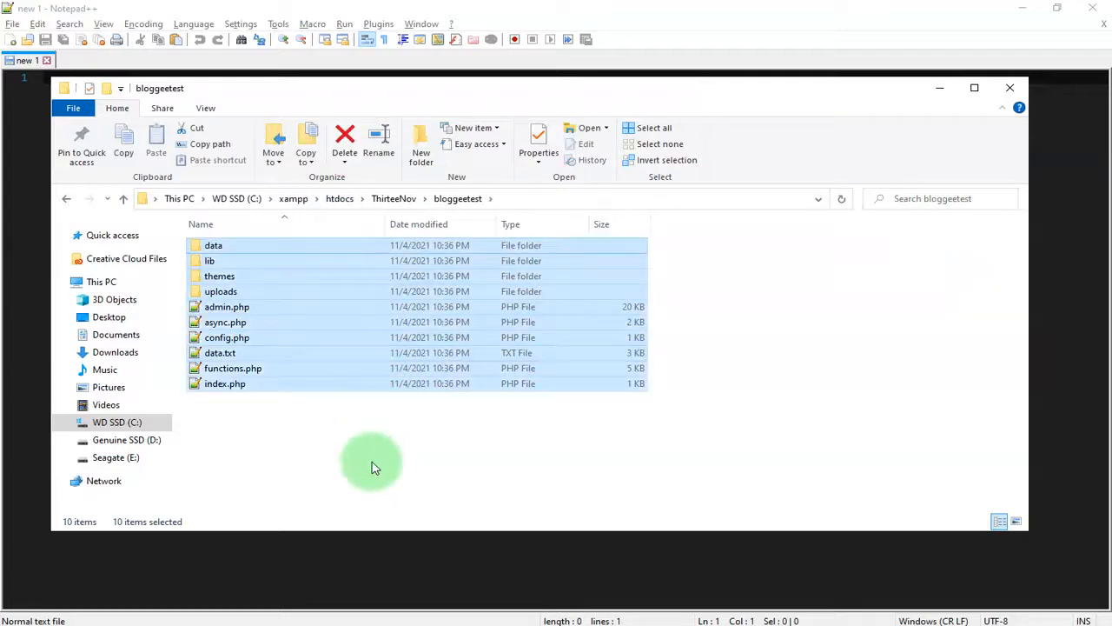
click(372, 466)
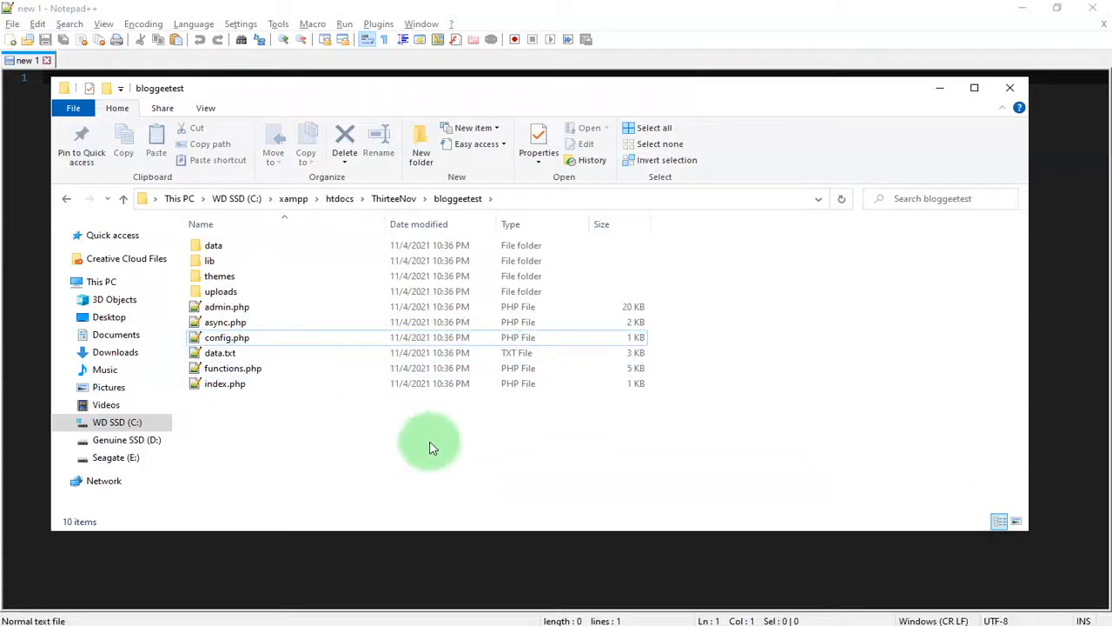
click(214, 339)
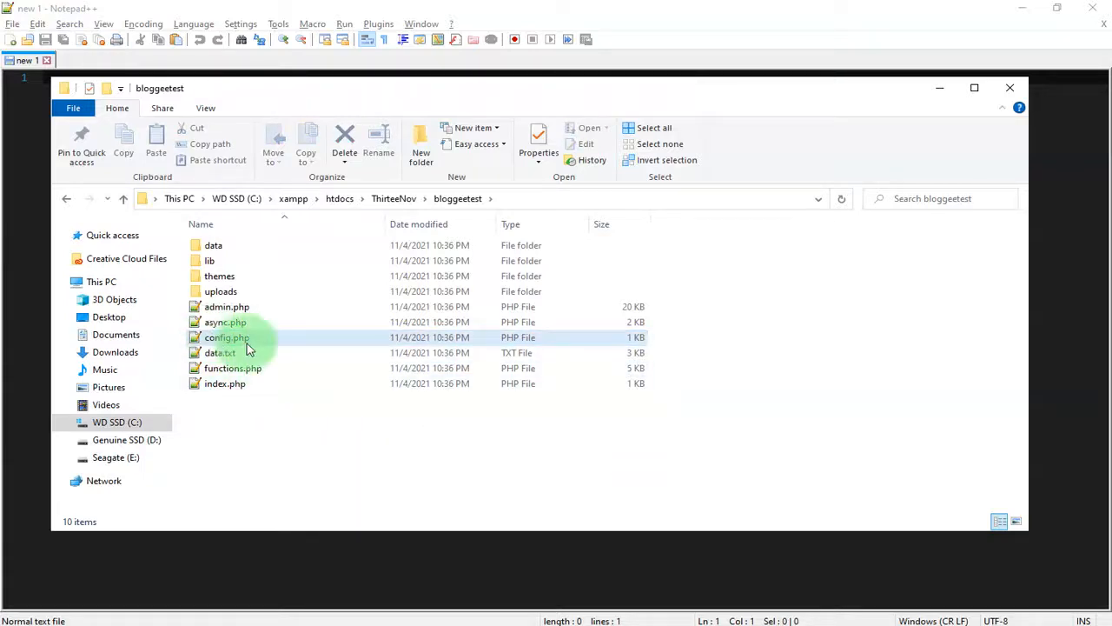
double_click(291, 340)
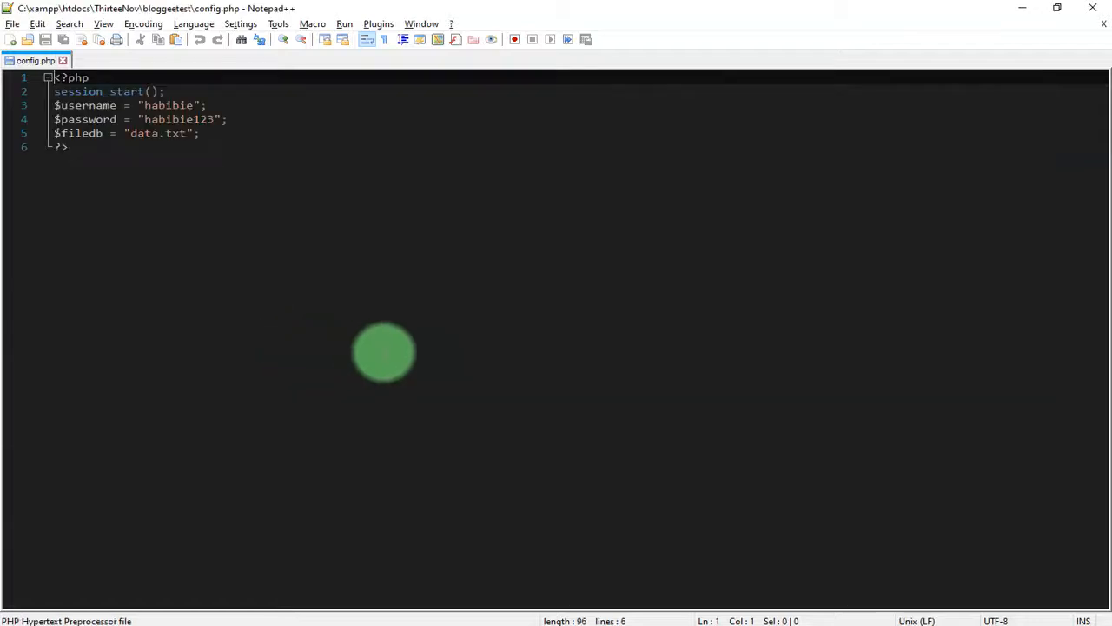
Step: Examine the username, password and filedb settings in config.php
click(86, 108)
drag(252, 136, 17, 77)
click(241, 132)
drag(241, 132, 15, 61)
click(274, 171)
click(318, 186)
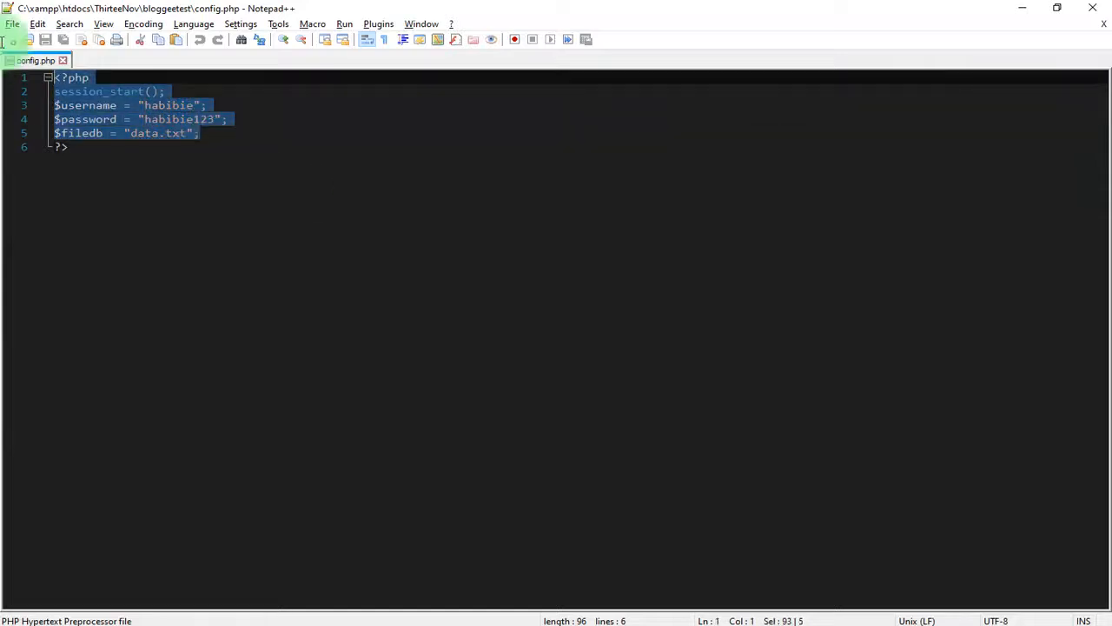
click(310, 186)
click(208, 139)
drag(209, 139, 34, 67)
click(271, 170)
drag(219, 138, 4, 29)
click(257, 148)
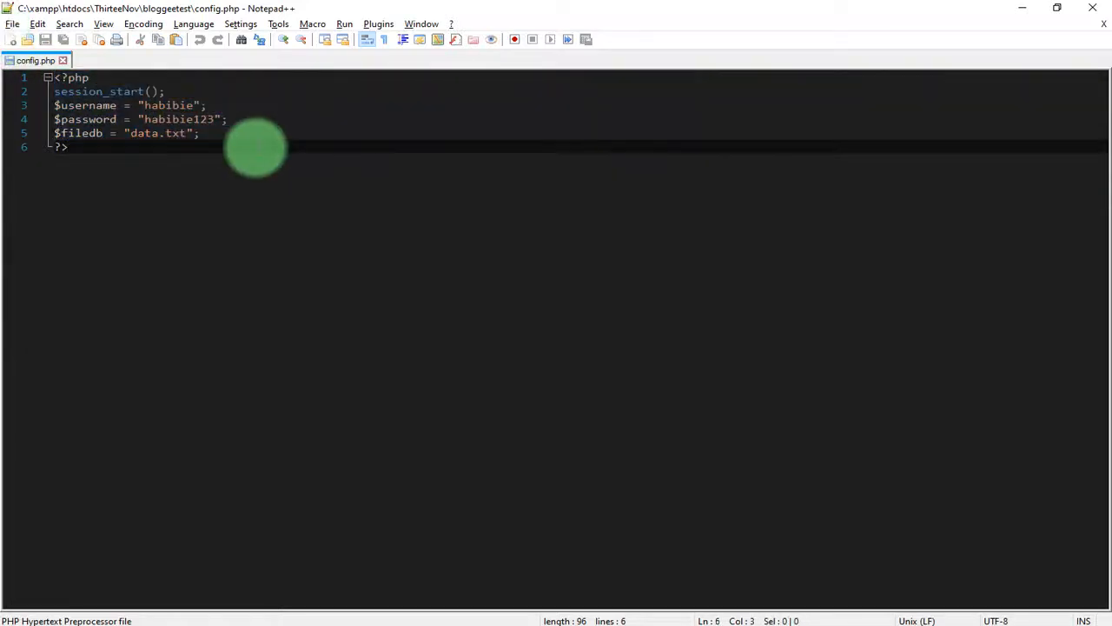
Step: Switch to the bloggeetest folder in File Explorer to locate config.php, and open it again in Notepad++
key(alt+Tab)
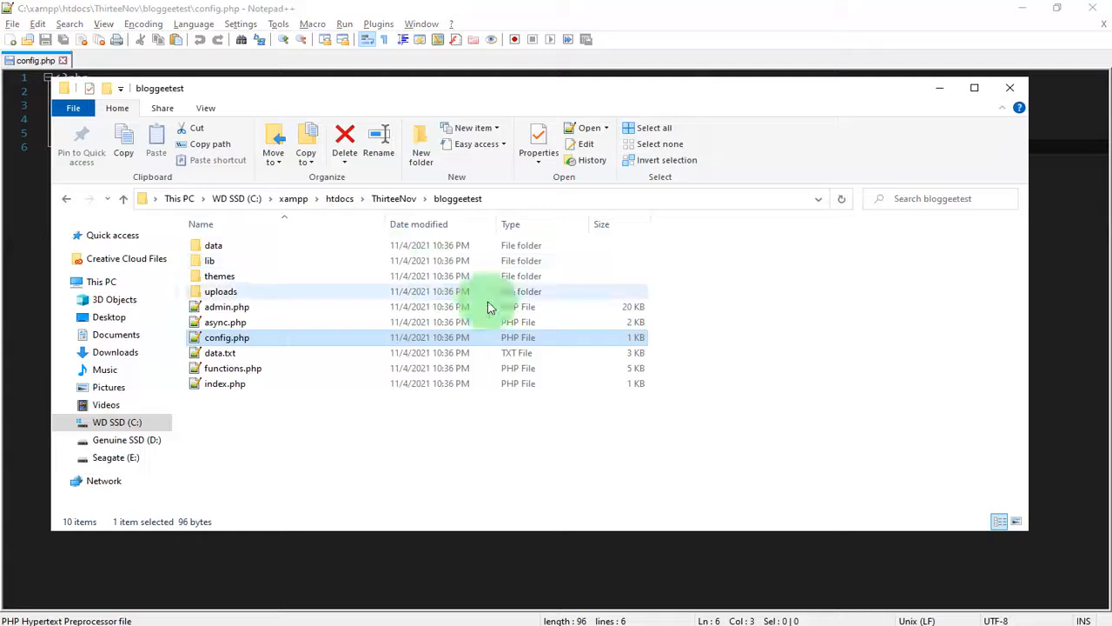
double_click(227, 340)
key(alt+Tab)
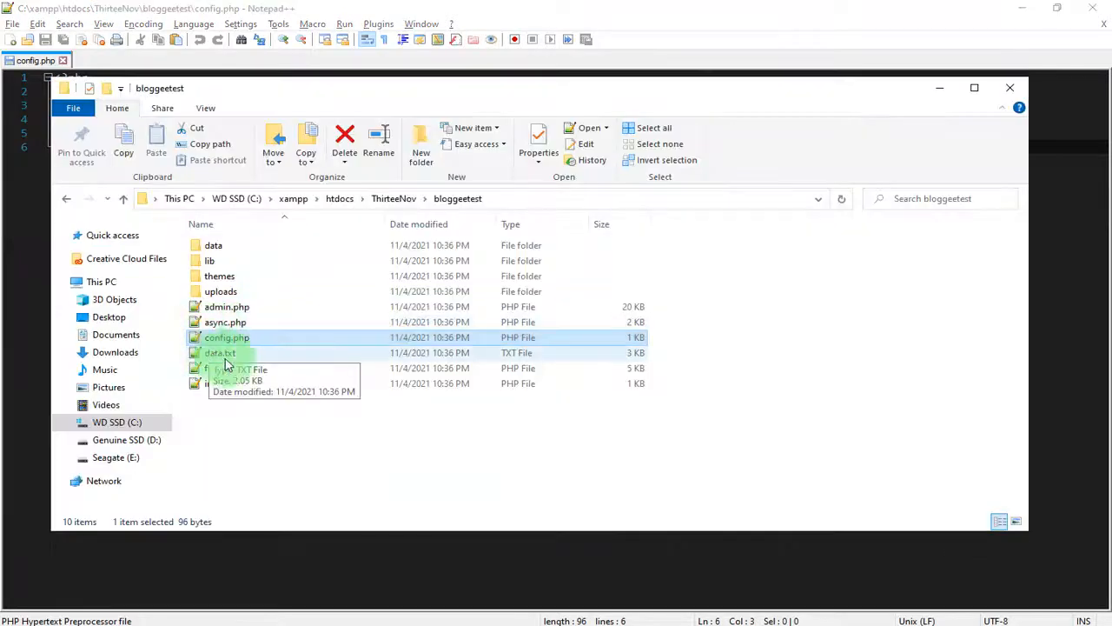
double_click(300, 342)
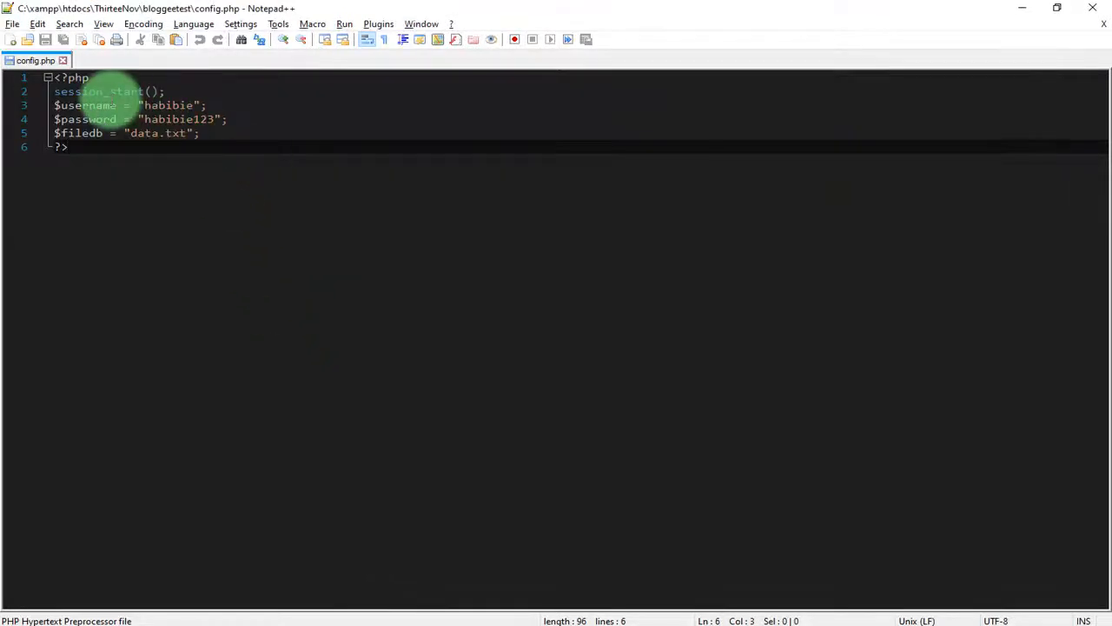
Step: Go through the username, password and filedb lines of config.php one by one, highlighting each assigned value
click(109, 106)
click(88, 119)
click(78, 133)
click(91, 106)
click(94, 119)
click(95, 133)
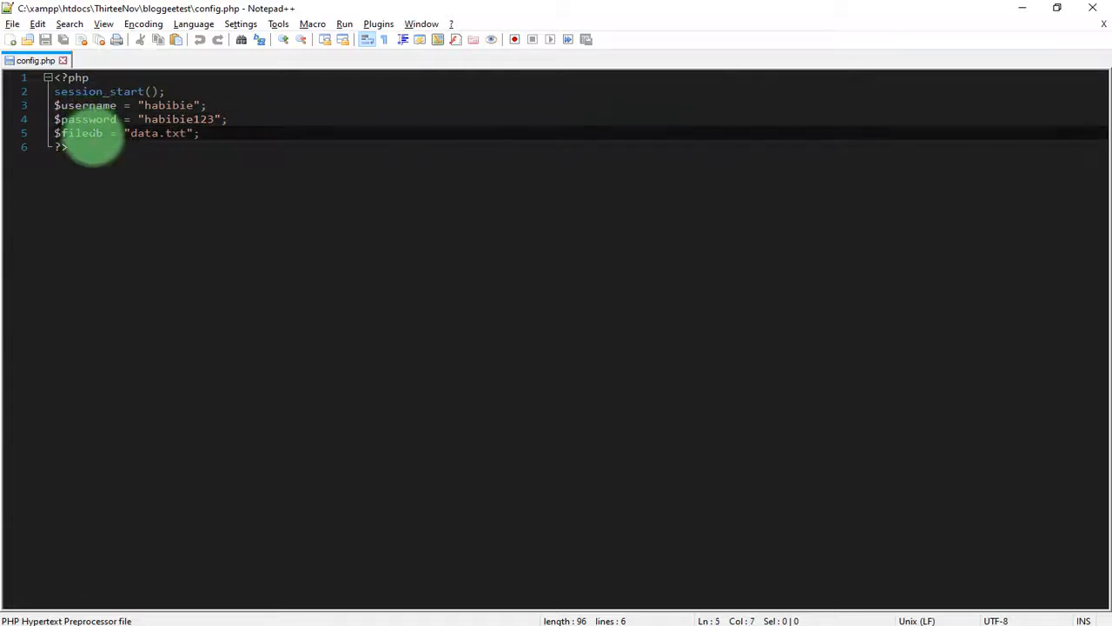
click(94, 119)
click(156, 105)
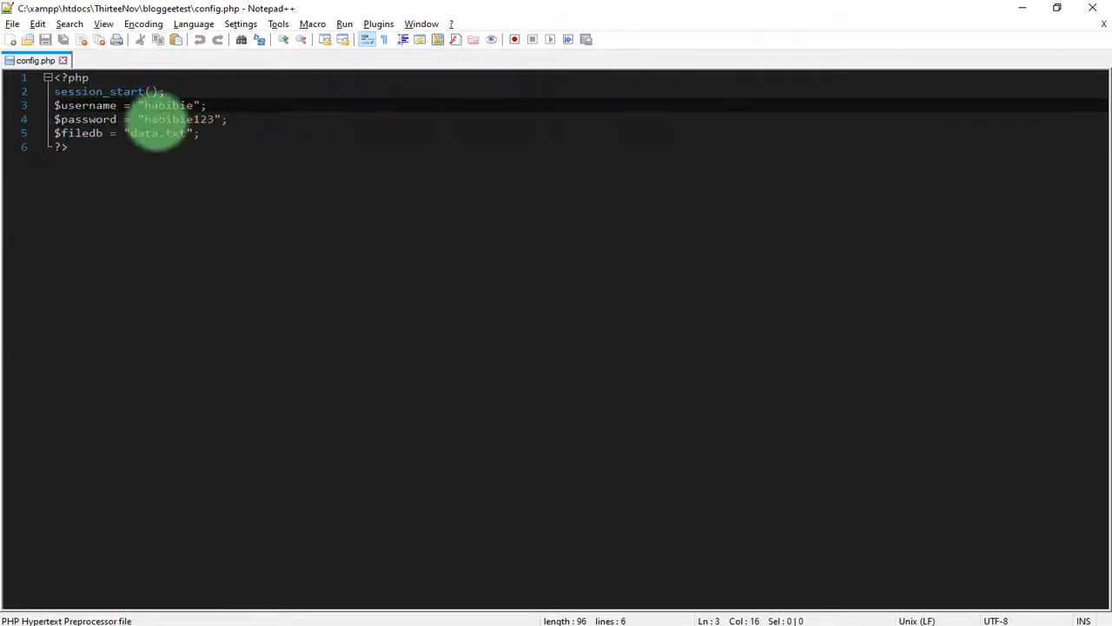
double_click(158, 106)
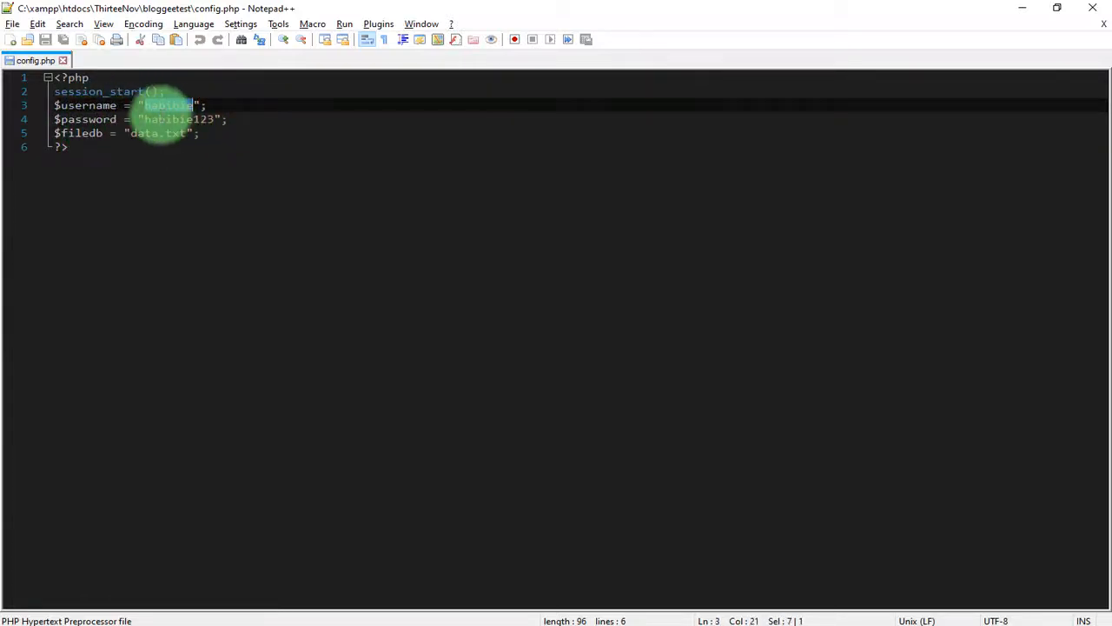
double_click(178, 120)
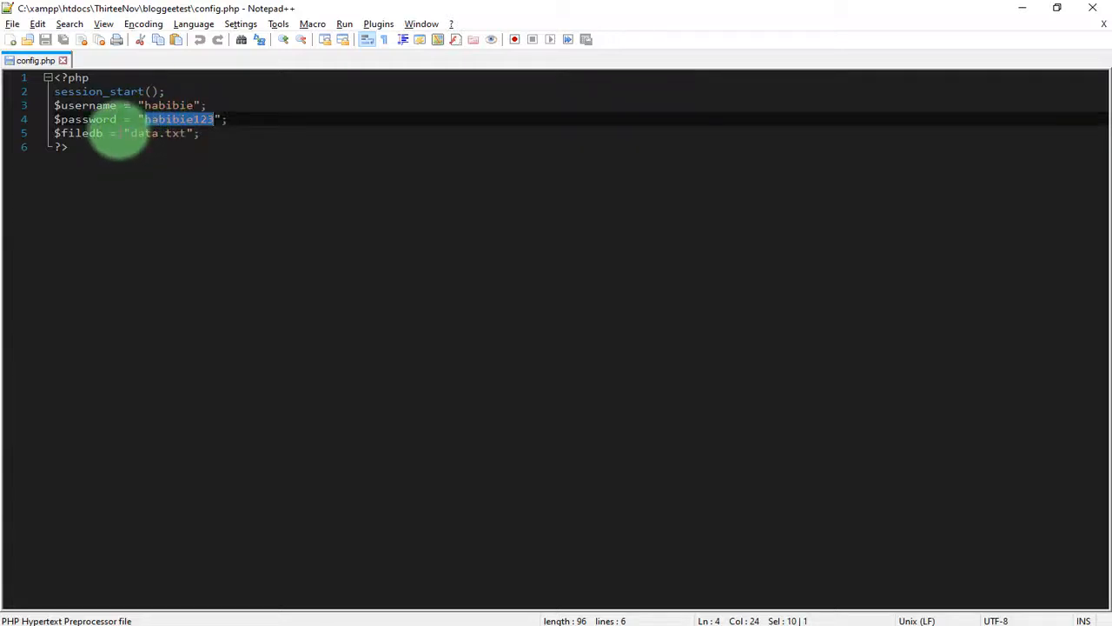
drag(130, 133, 199, 133)
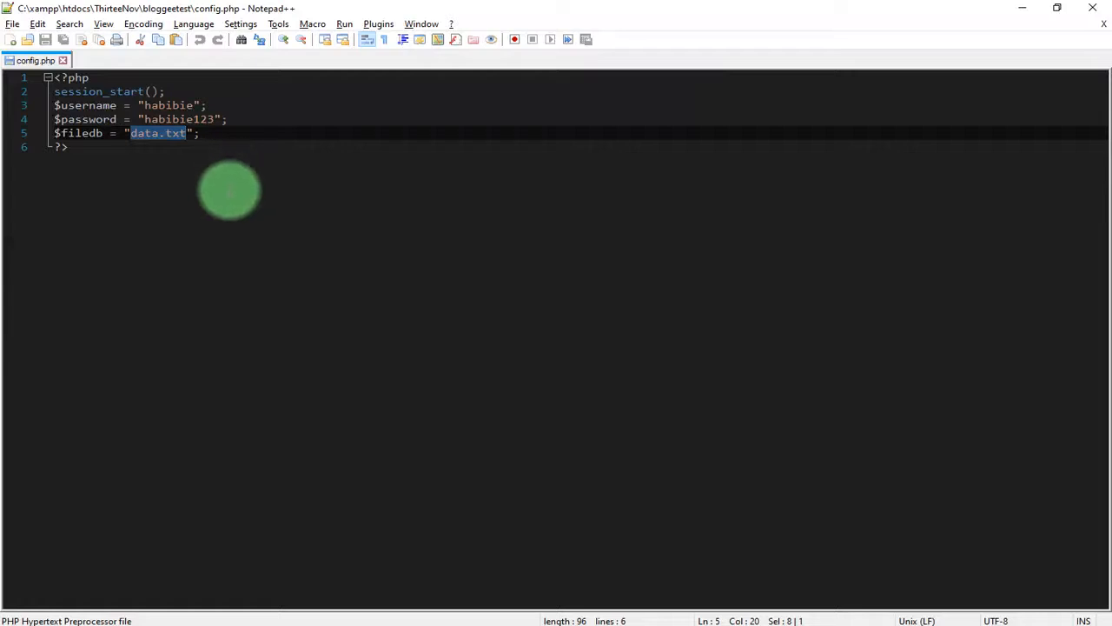
click(648, 509)
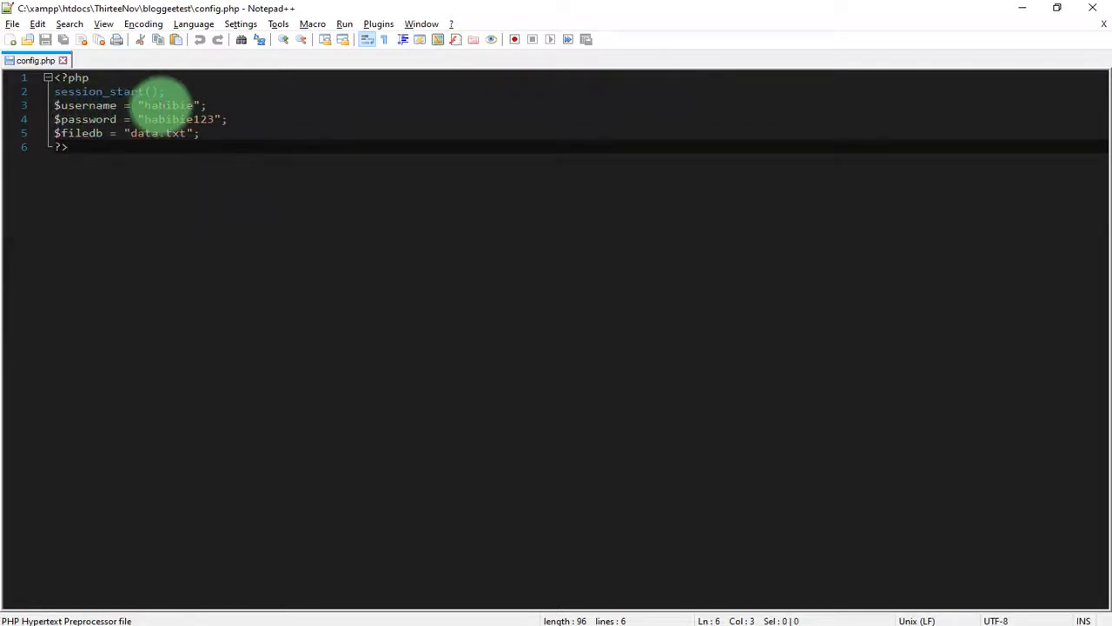
Step: Copy the username value from config.php and open localhost/ThirteeNov/bloggeetest/admin.php in the browser
double_click(170, 106)
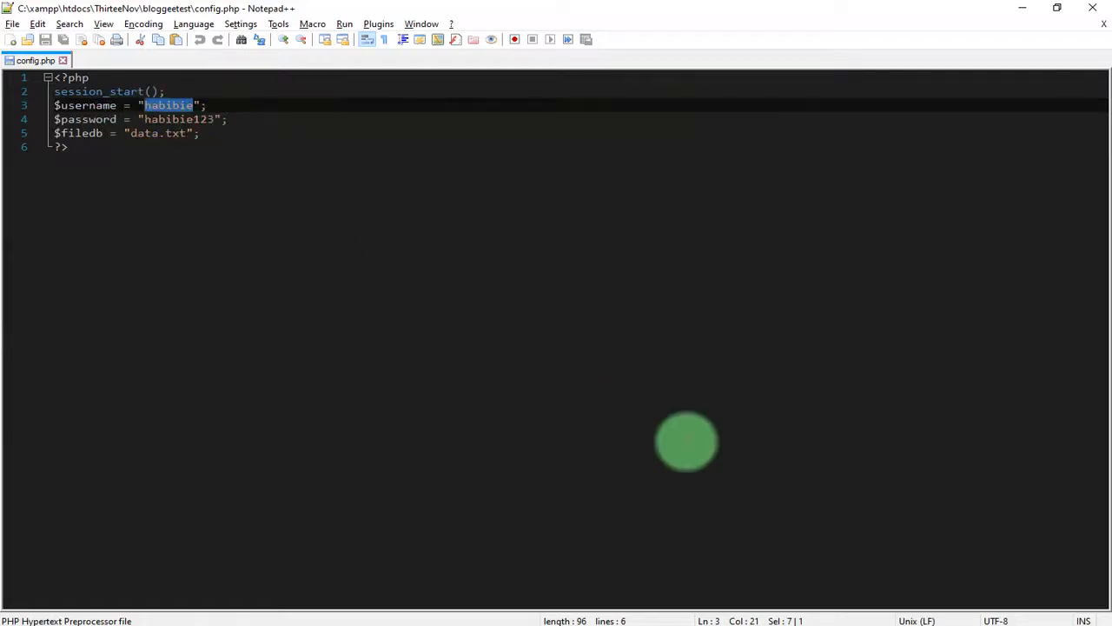
key(alt+Tab)
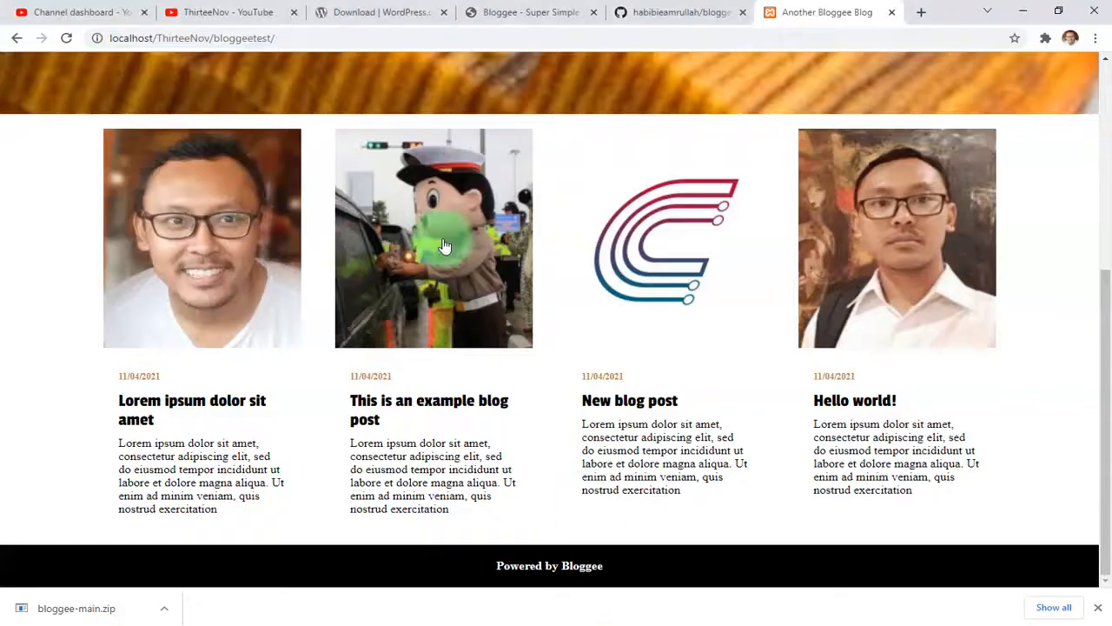
scroll(286, 87, up, 4)
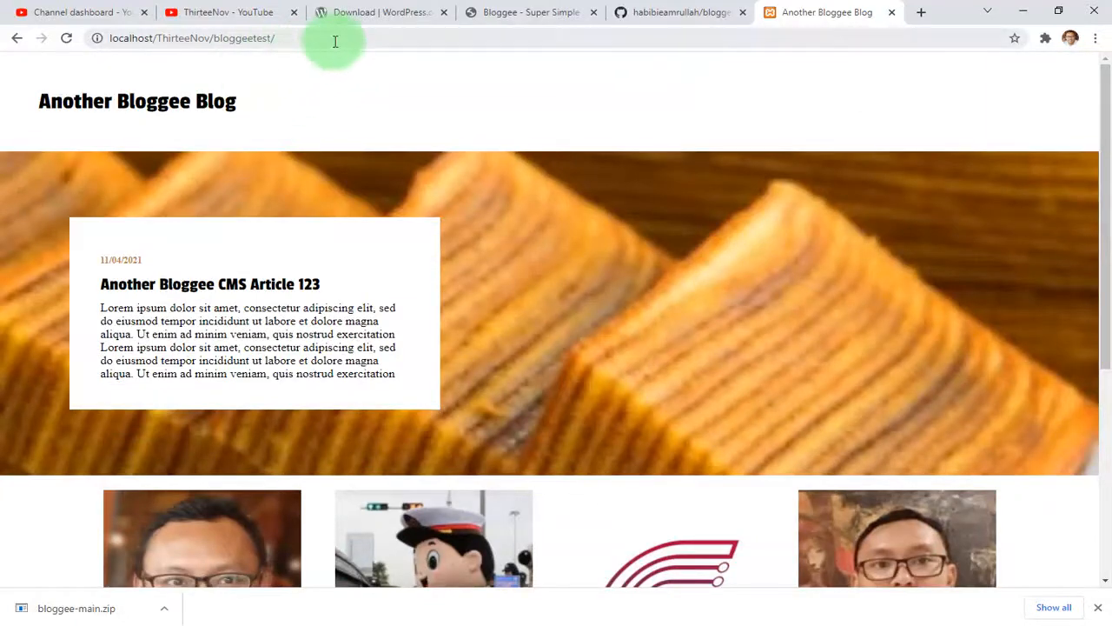
click(402, 38)
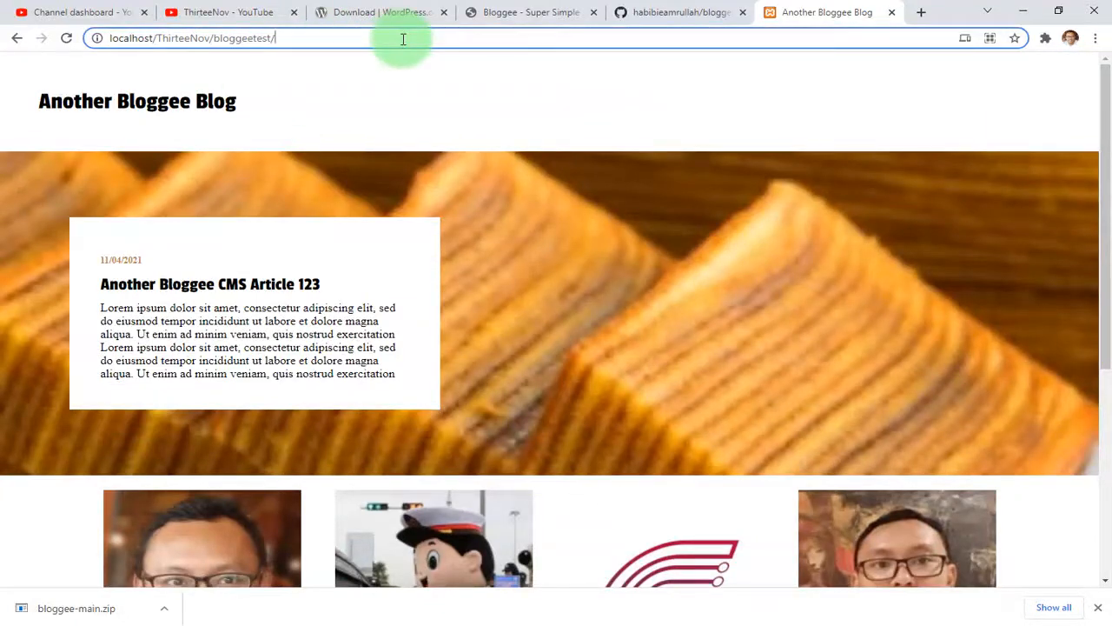
text(admi)
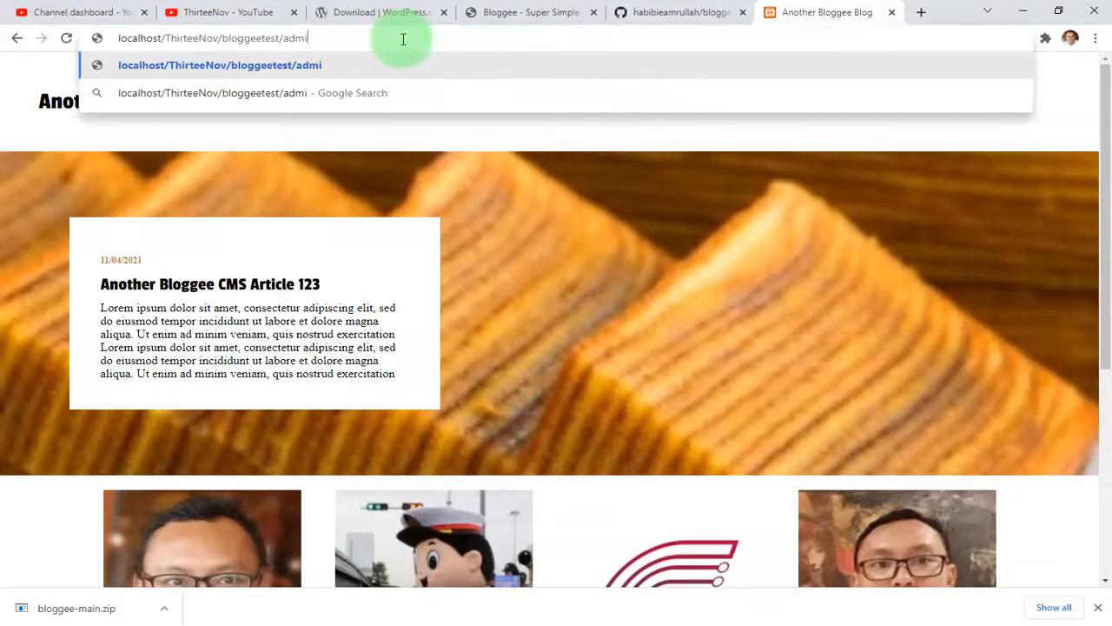
text(n.php)
key(Return)
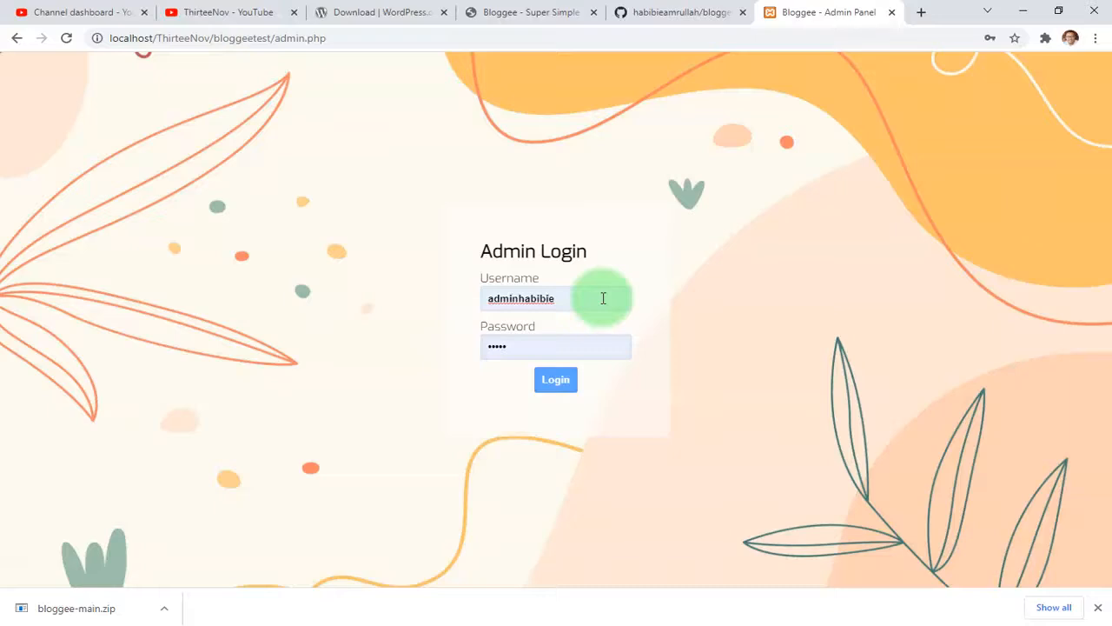
Step: Log in to the admin page with the username and account password copied from config.php, declining to save the password in the browser
key(BackSpace)
click(291, 292)
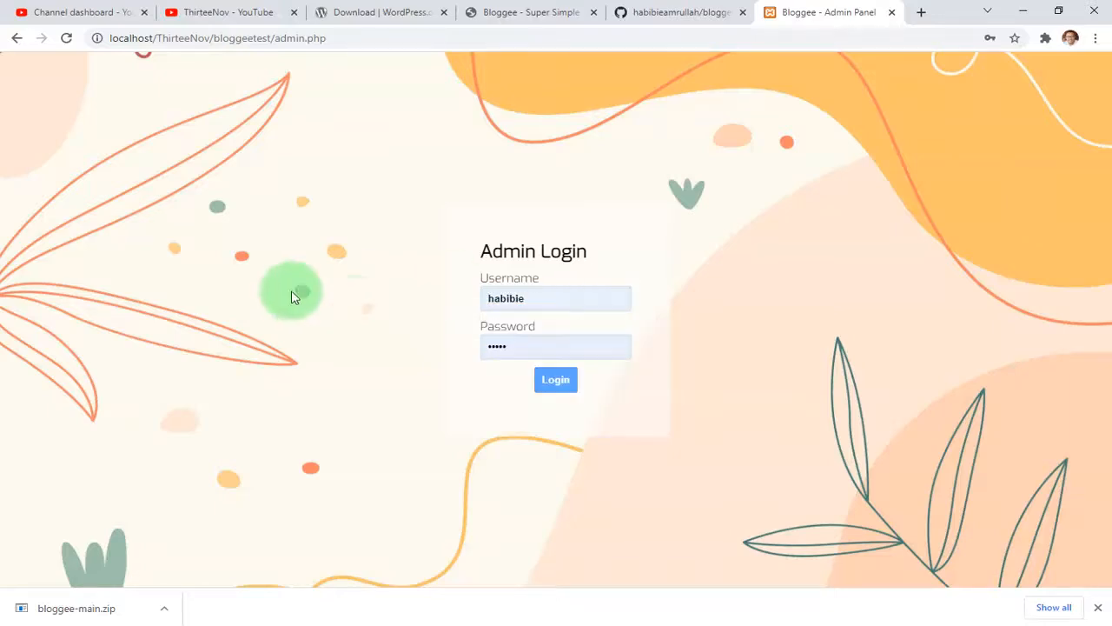
key(alt+Tab)
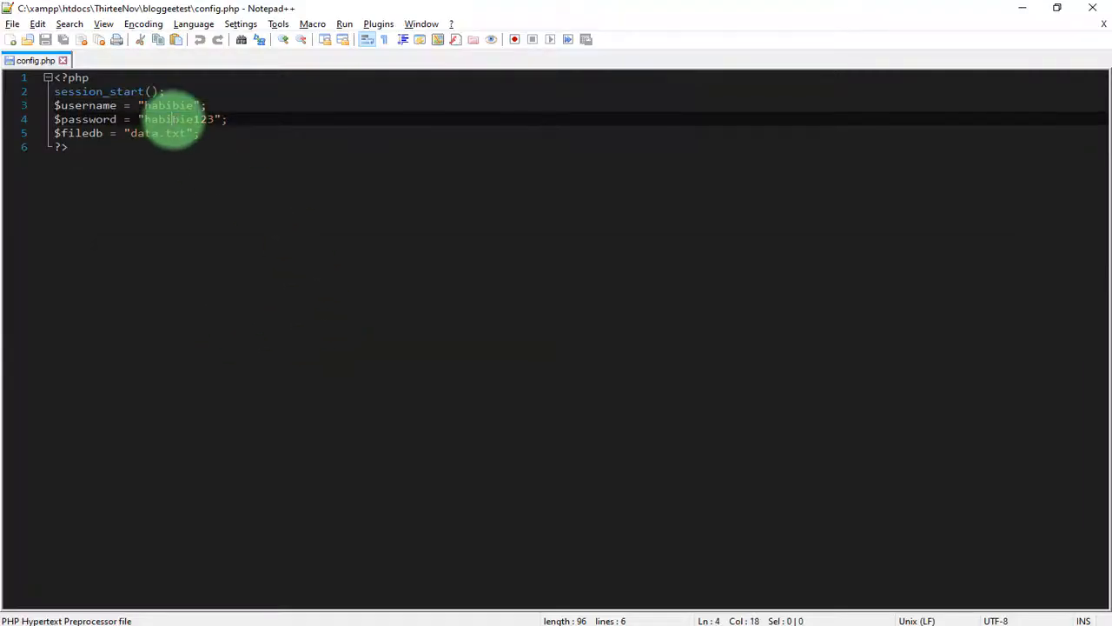
double_click(169, 119)
key(ctrl+c)
key(alt+Tab)
click(521, 343)
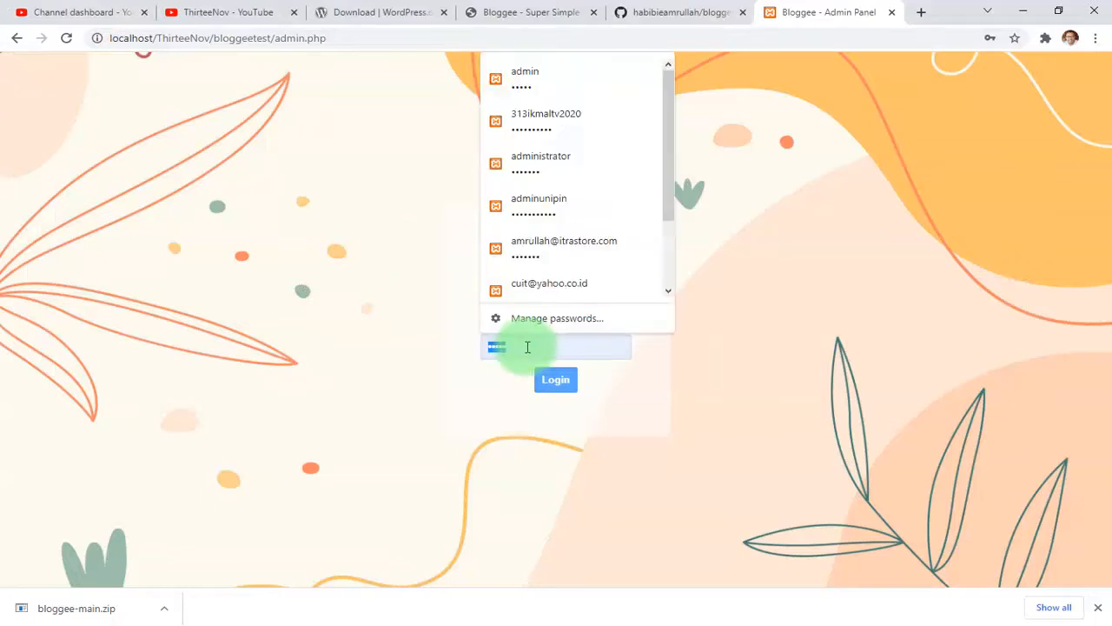
key(ctrl+v)
click(545, 378)
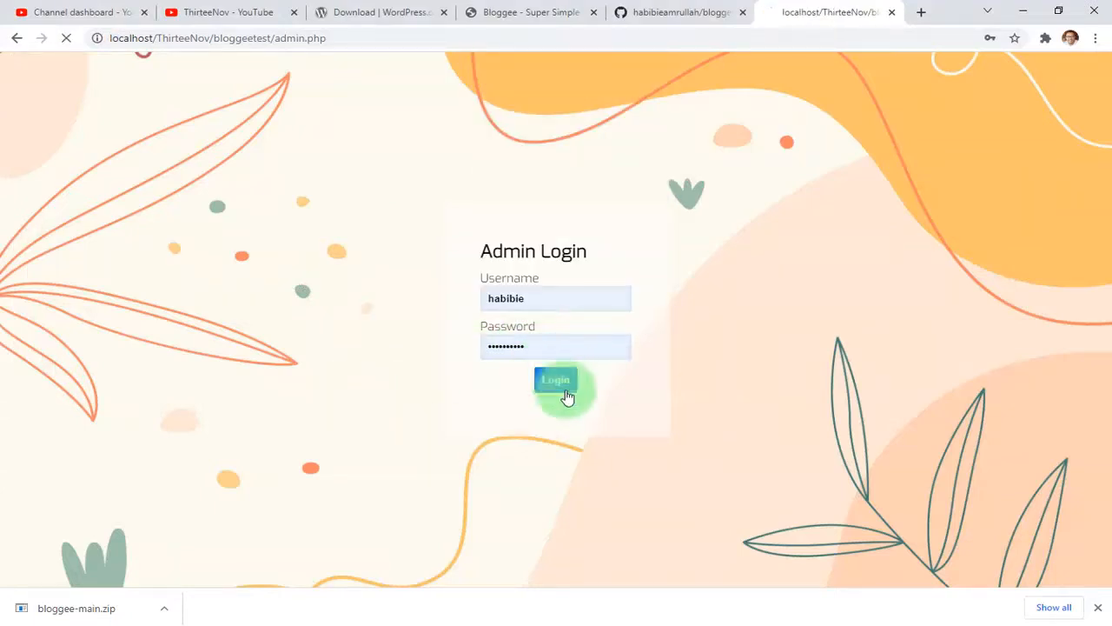
click(704, 245)
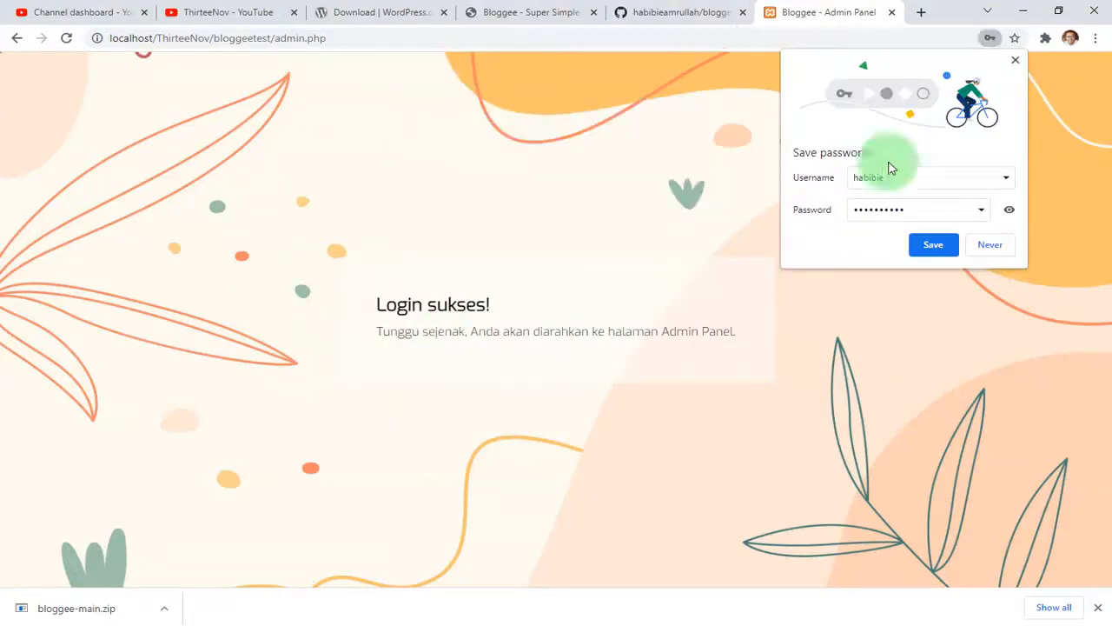
click(1015, 64)
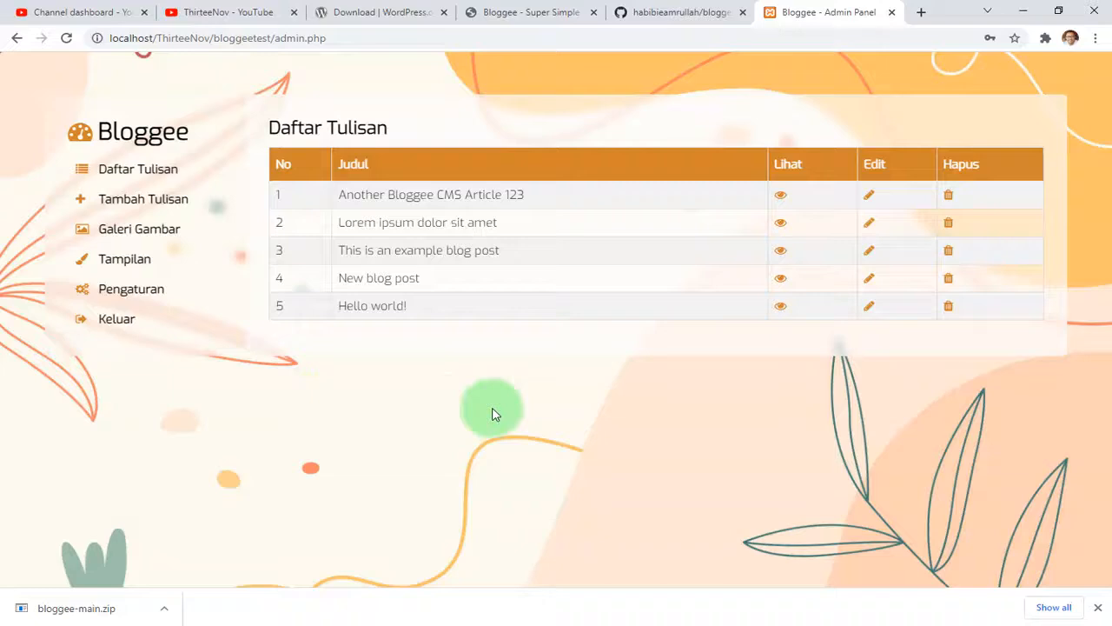
Step: Look through the admin panel's Pengaturan, Daftar Tulisan, Tambah Tulisan, Galeri Gambar and Tampilan pages, ending on the article list
click(152, 291)
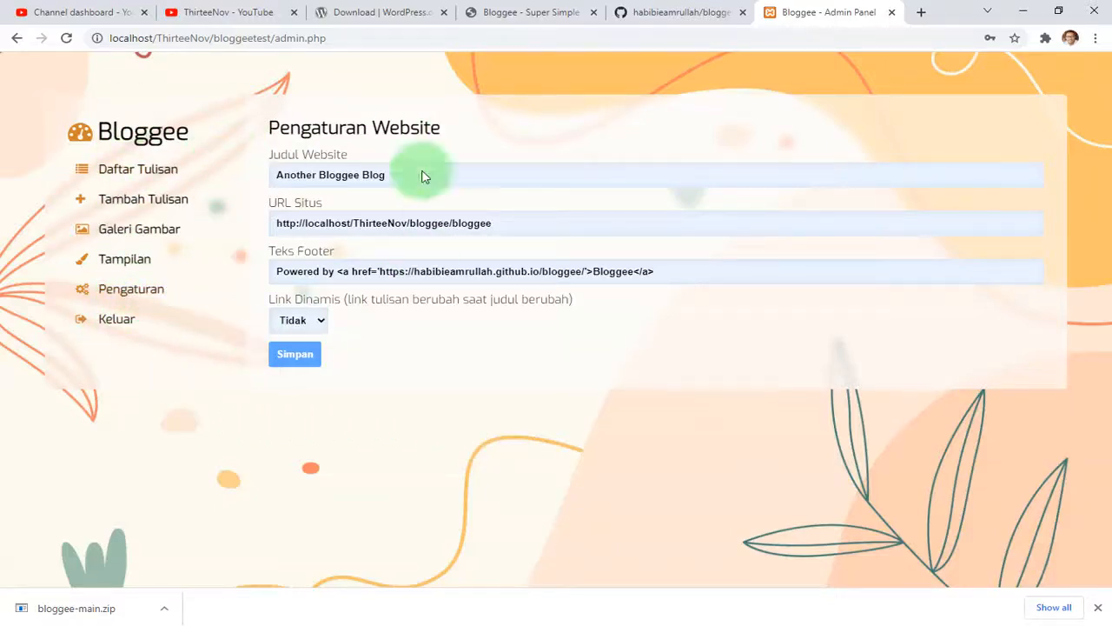
click(142, 170)
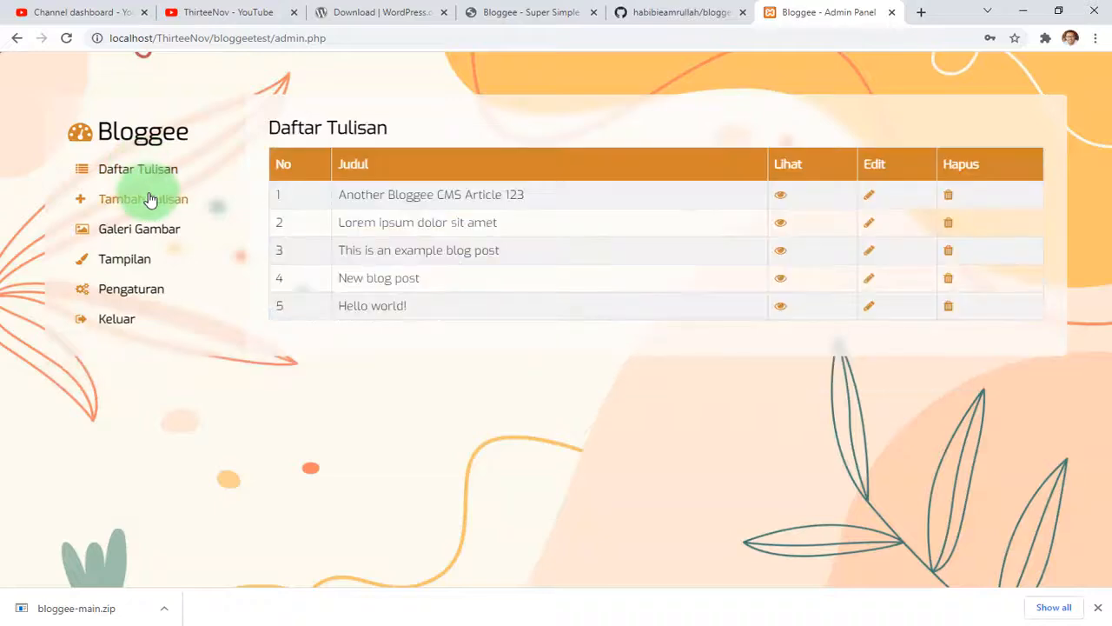
click(149, 200)
click(139, 228)
click(165, 170)
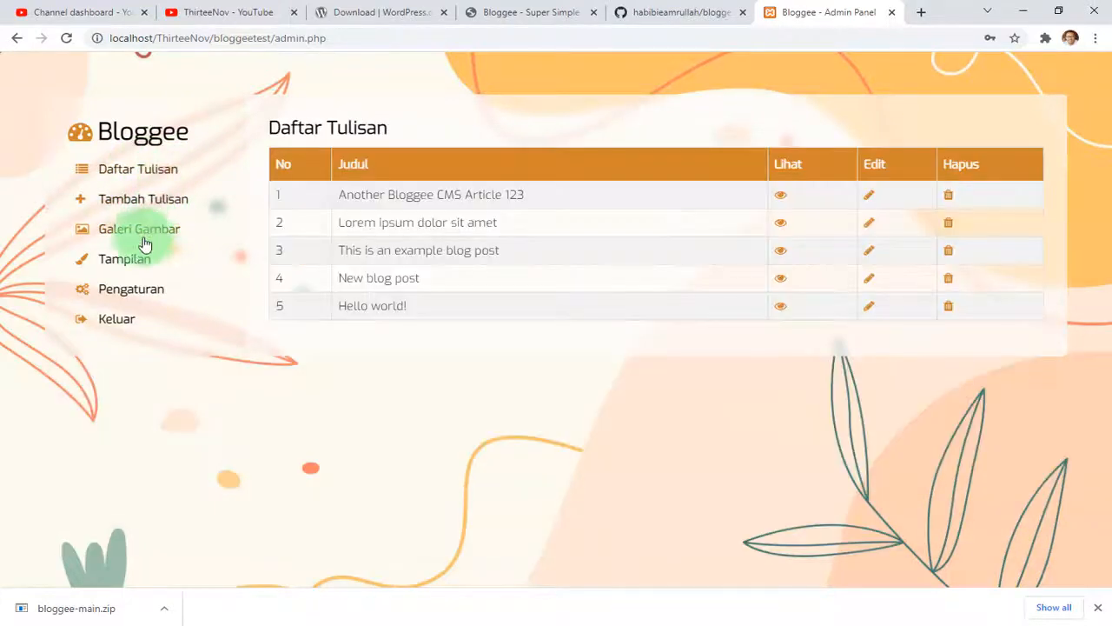
click(117, 292)
click(124, 260)
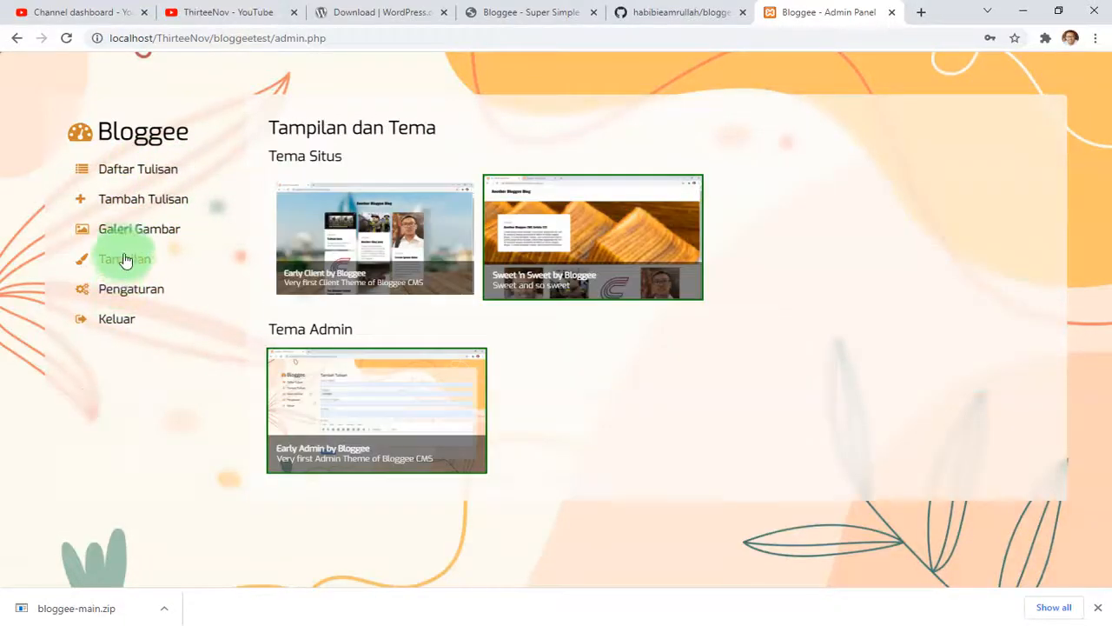
click(137, 229)
click(146, 200)
click(151, 174)
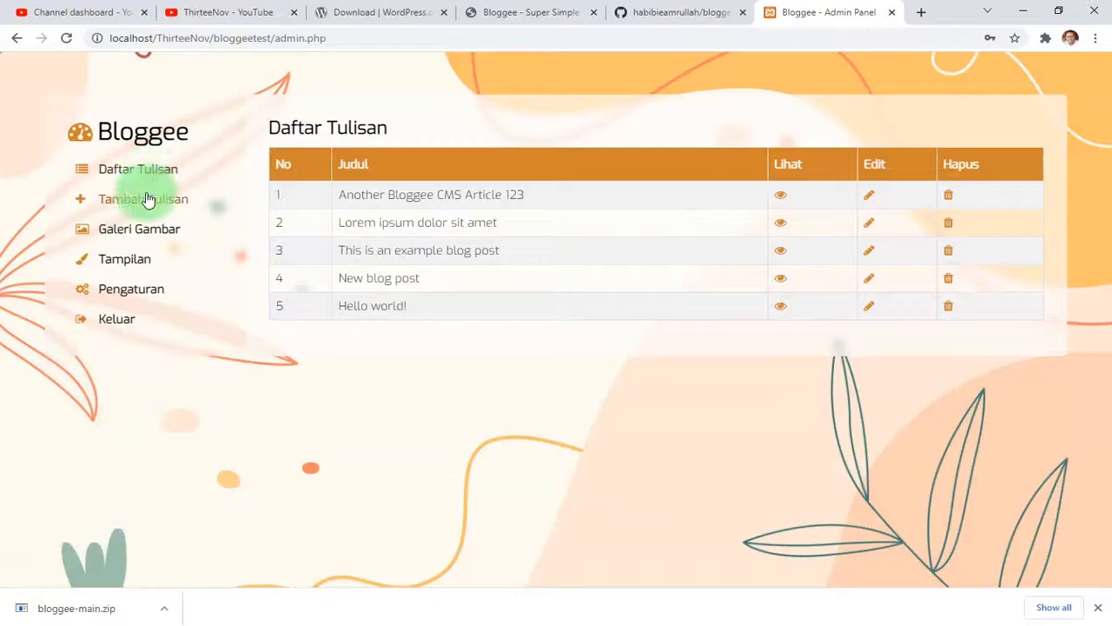
click(148, 200)
click(143, 233)
click(141, 259)
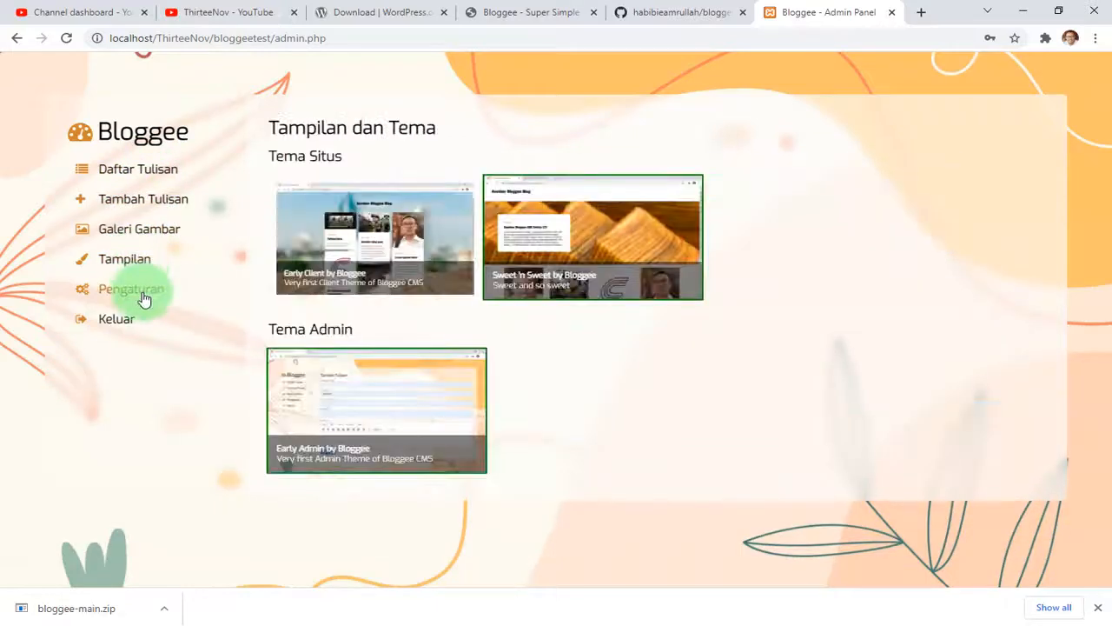
click(149, 172)
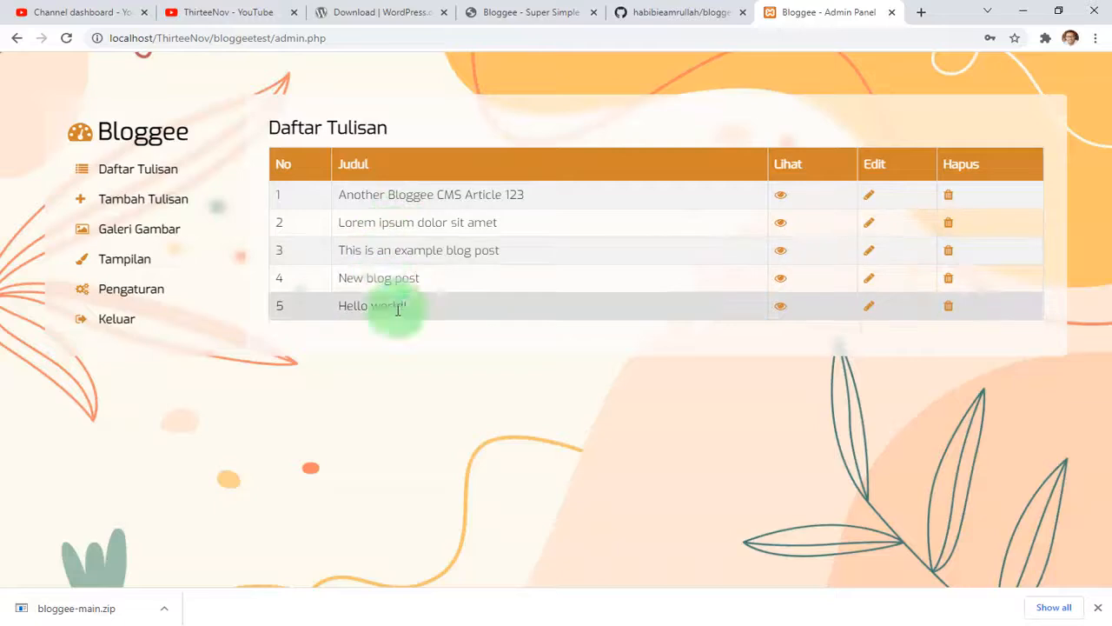
Step: Examine the edit form and the published page of "Another Bloggee CMS Article 123", and return to the admin article list
click(869, 195)
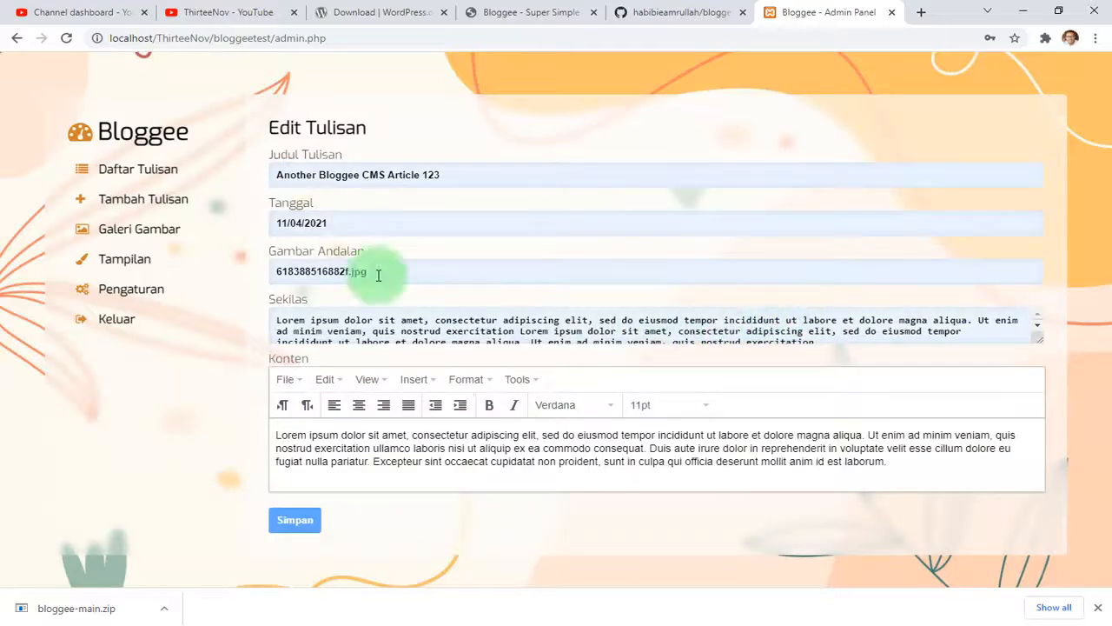
click(144, 175)
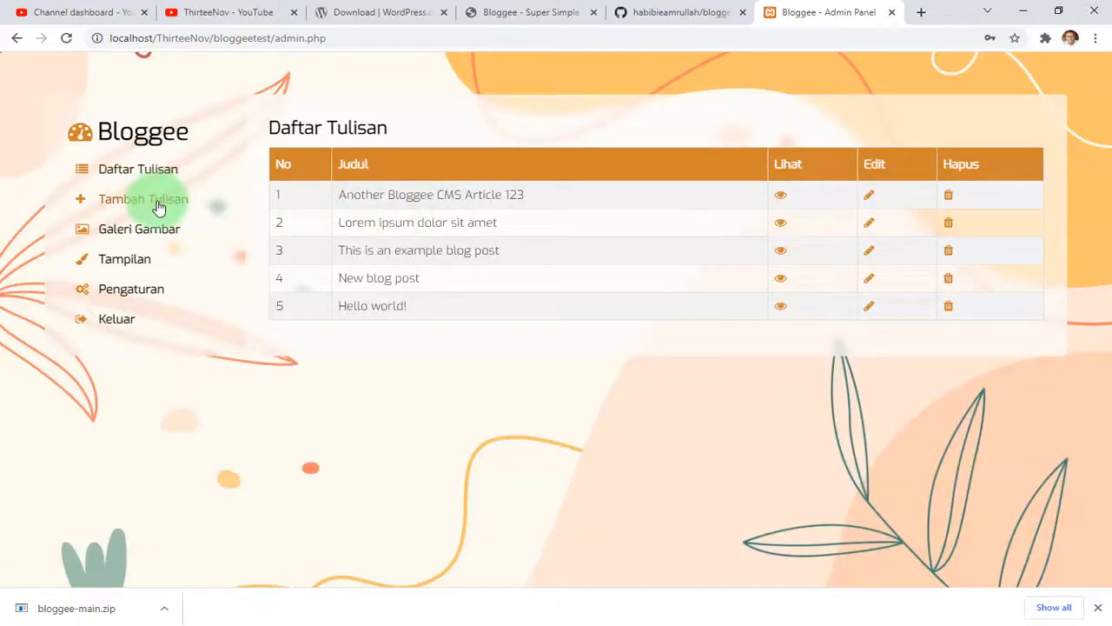
click(781, 196)
click(815, 8)
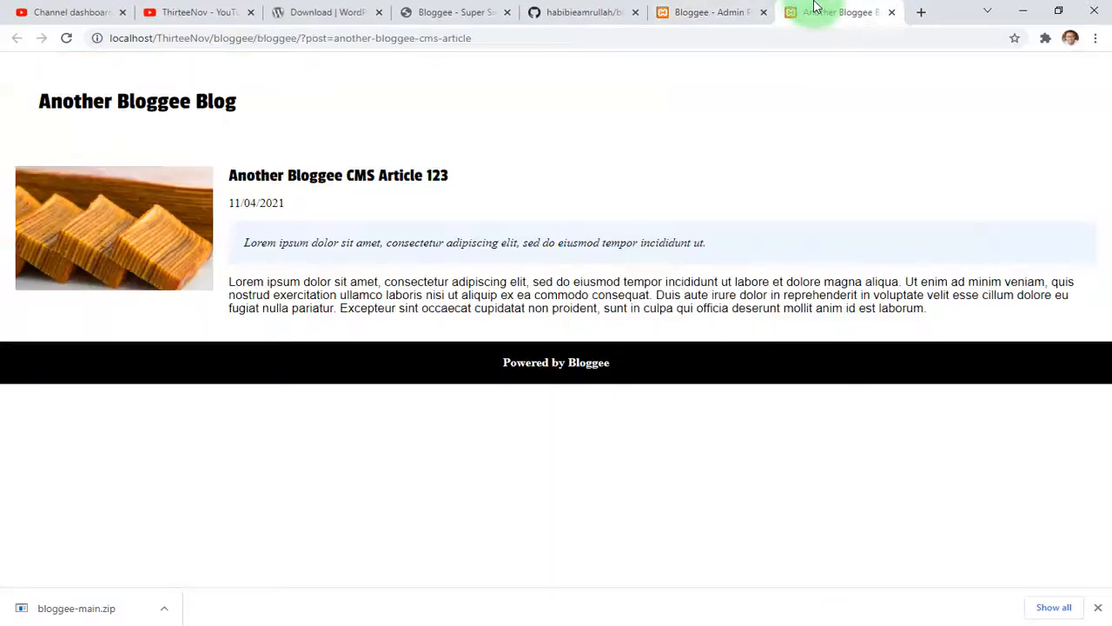
click(735, 11)
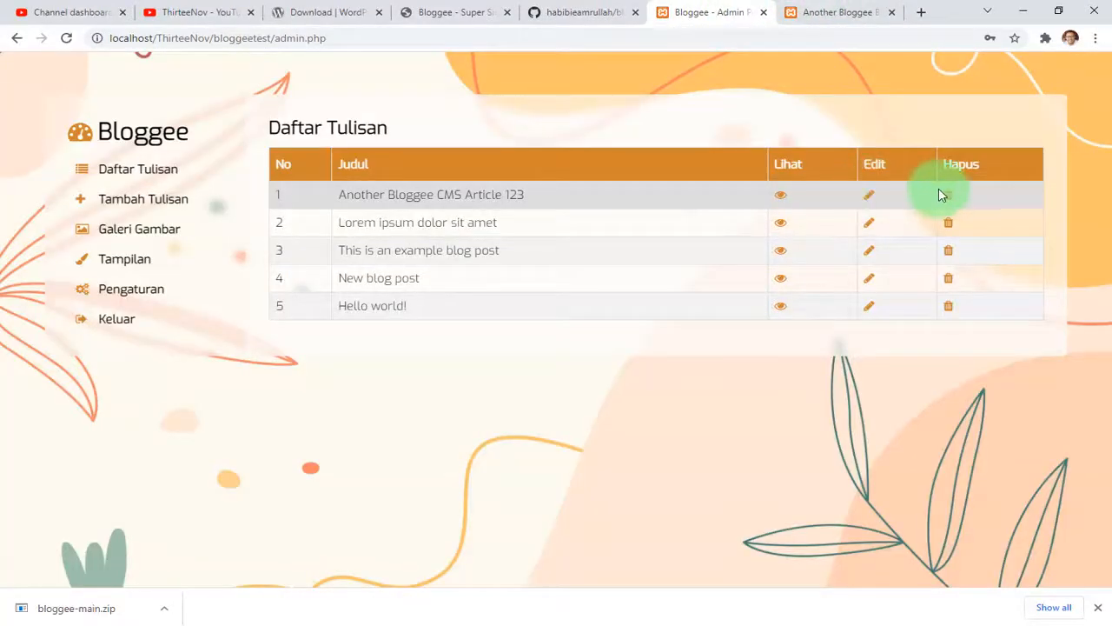
Step: Start a new article and choose the police mascot picture, 617fb4d06cd2b.jpg, as its featured image
click(136, 206)
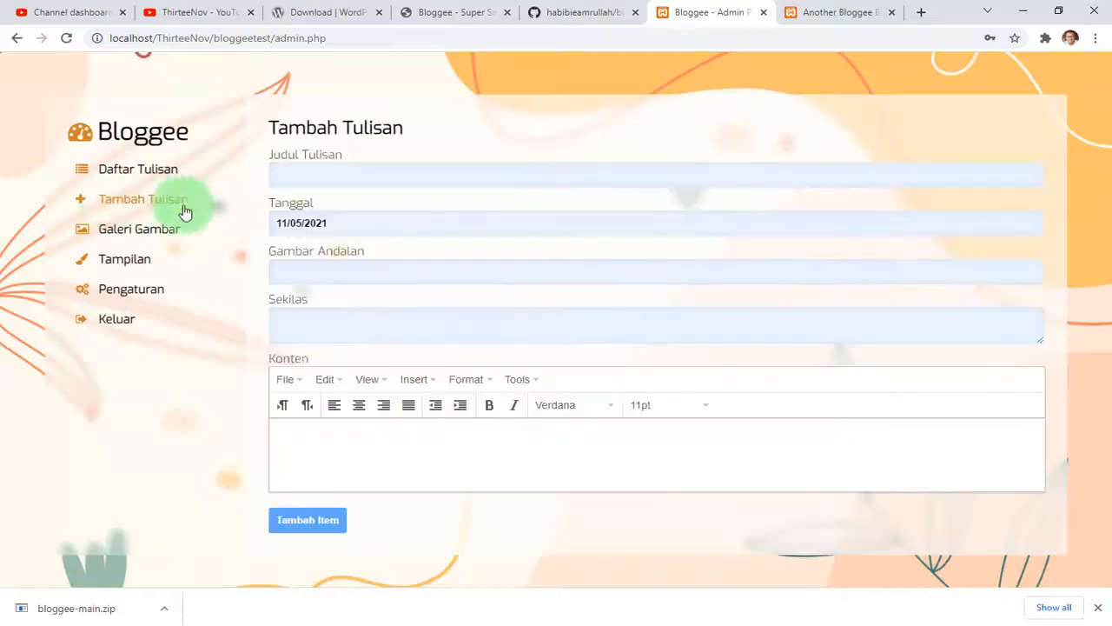
click(346, 178)
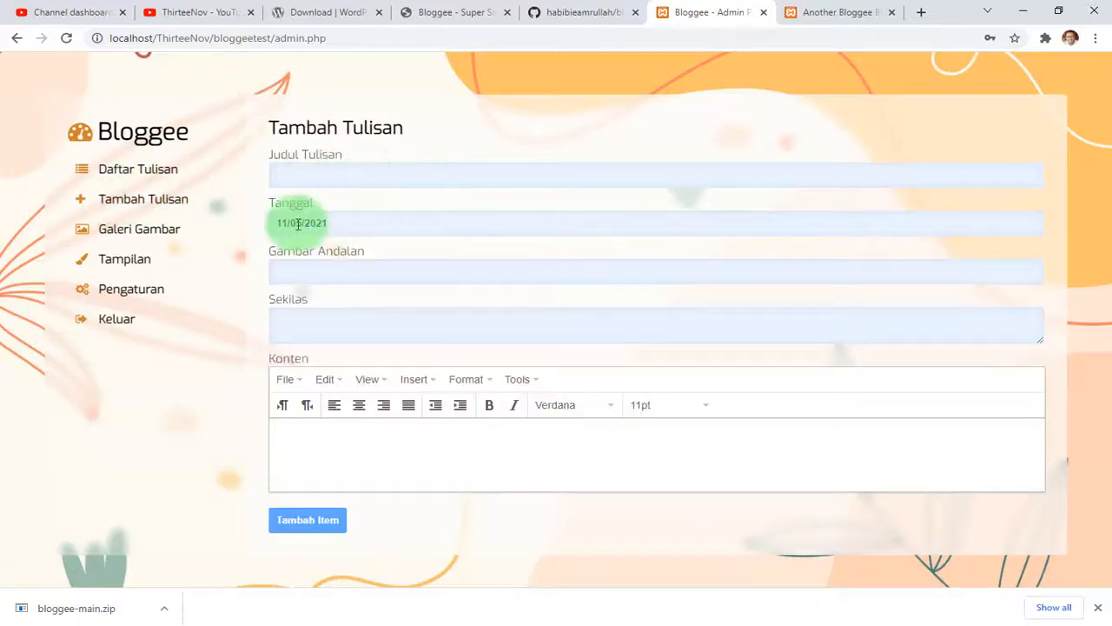
click(357, 273)
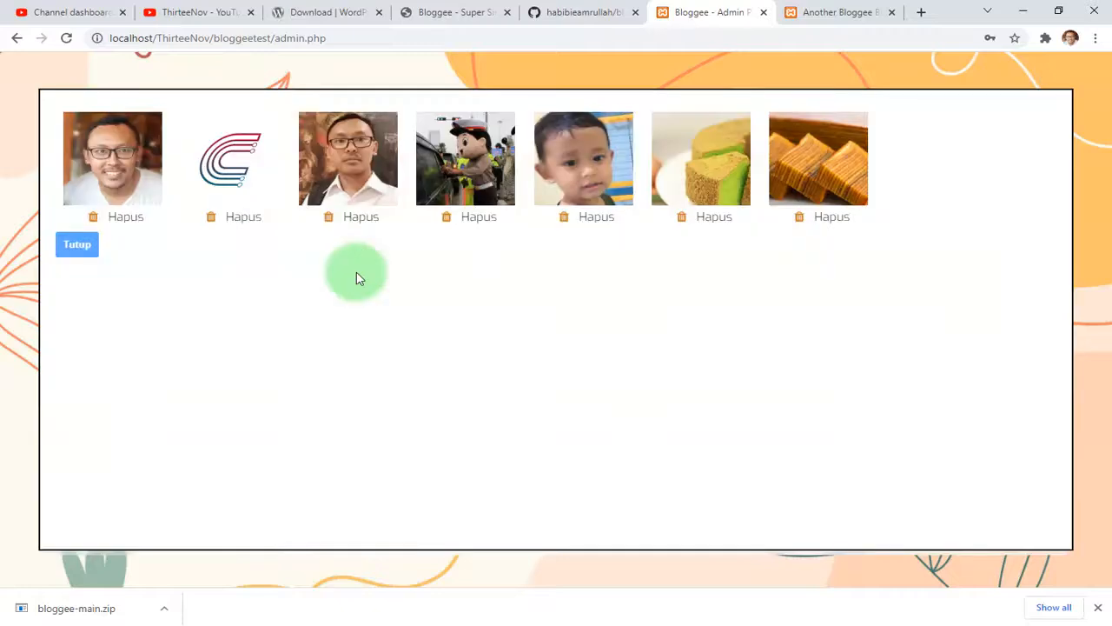
click(479, 163)
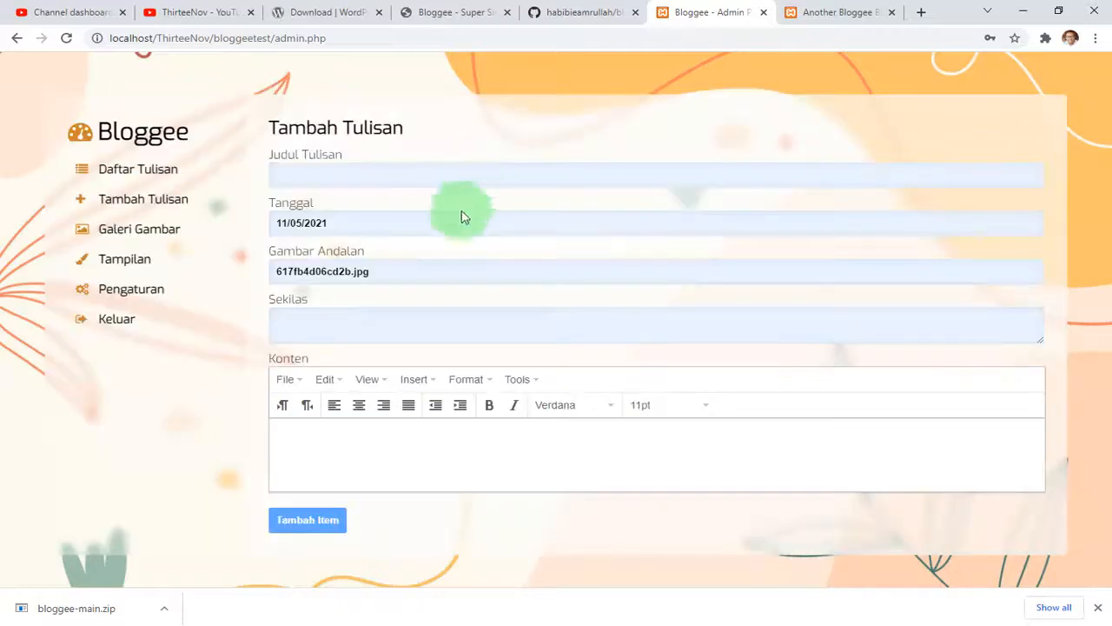
click(308, 323)
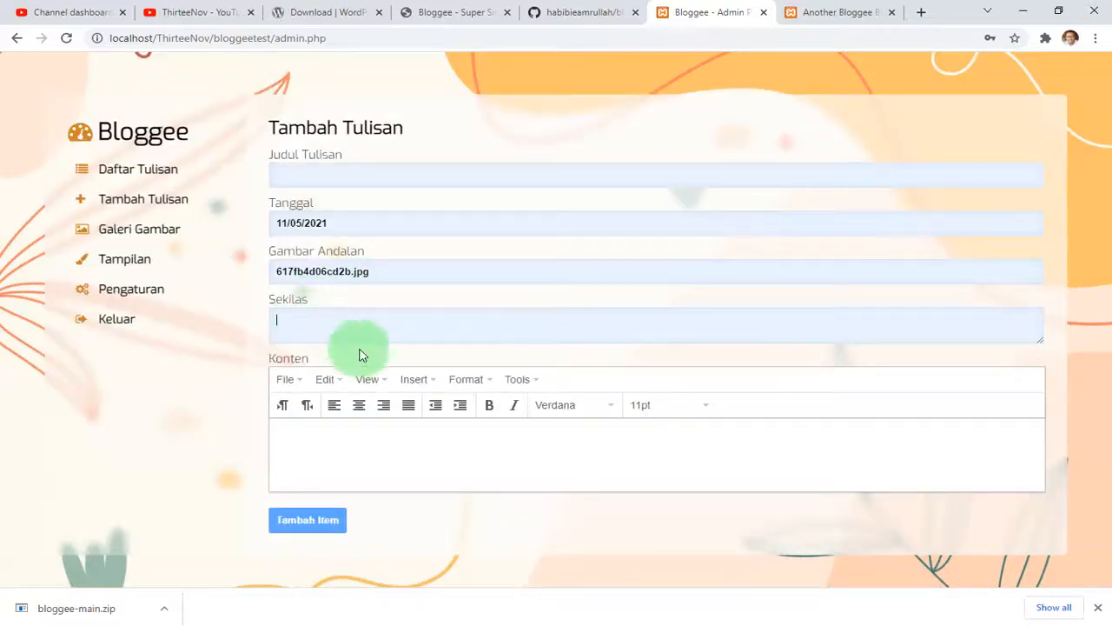
Step: Enter several lines of placeholder text as the new article's content, centre the first paragraph and make "fsda" in the third line bold
click(395, 467)
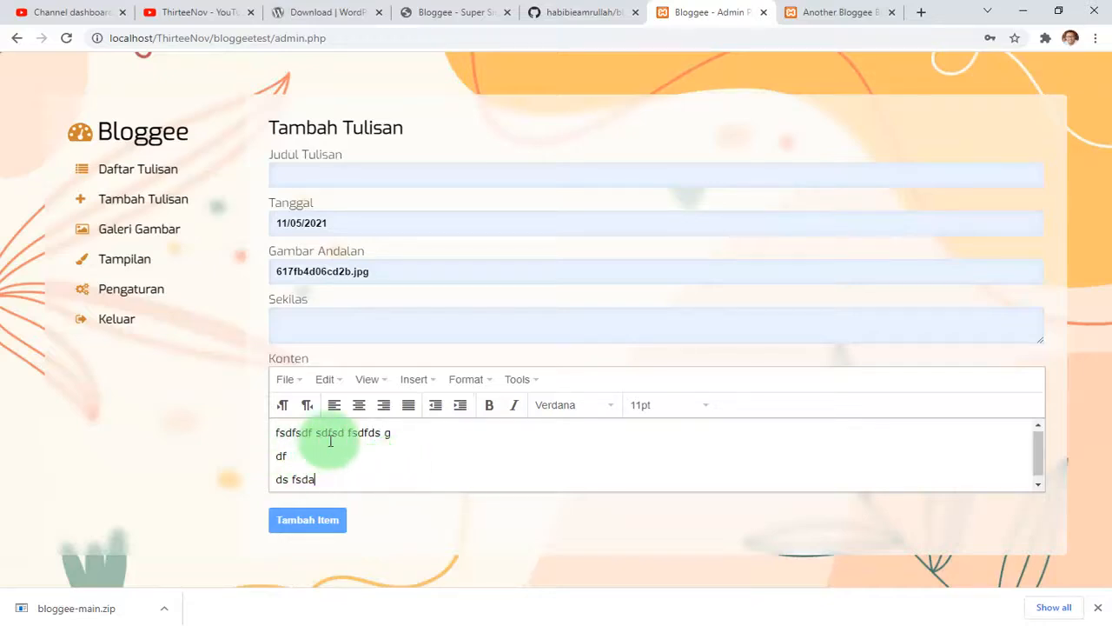
double_click(331, 436)
click(359, 405)
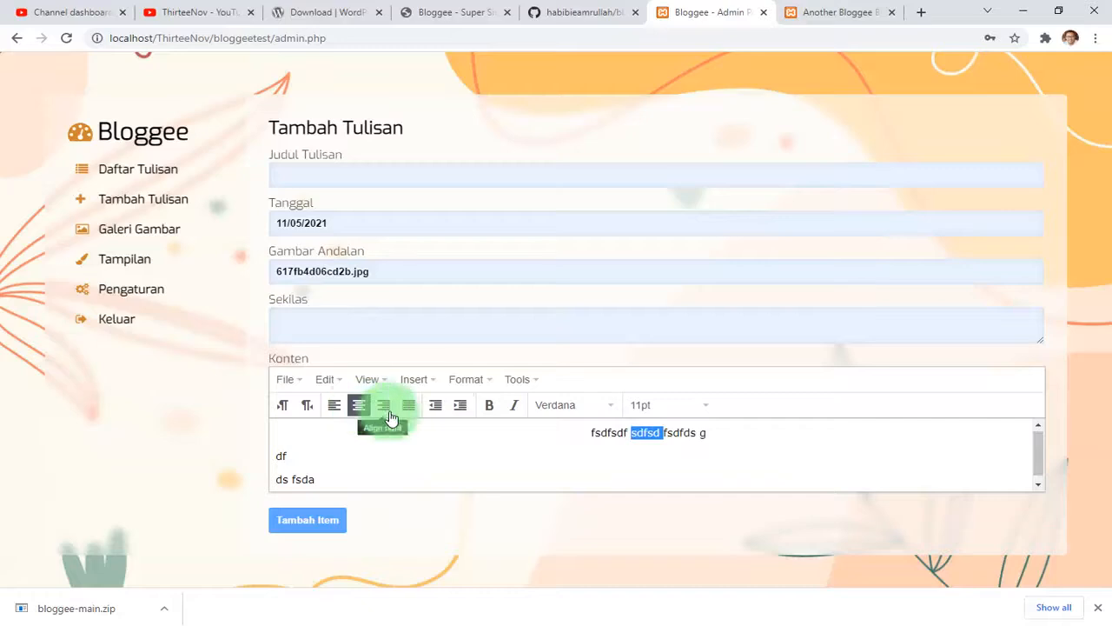
double_click(304, 475)
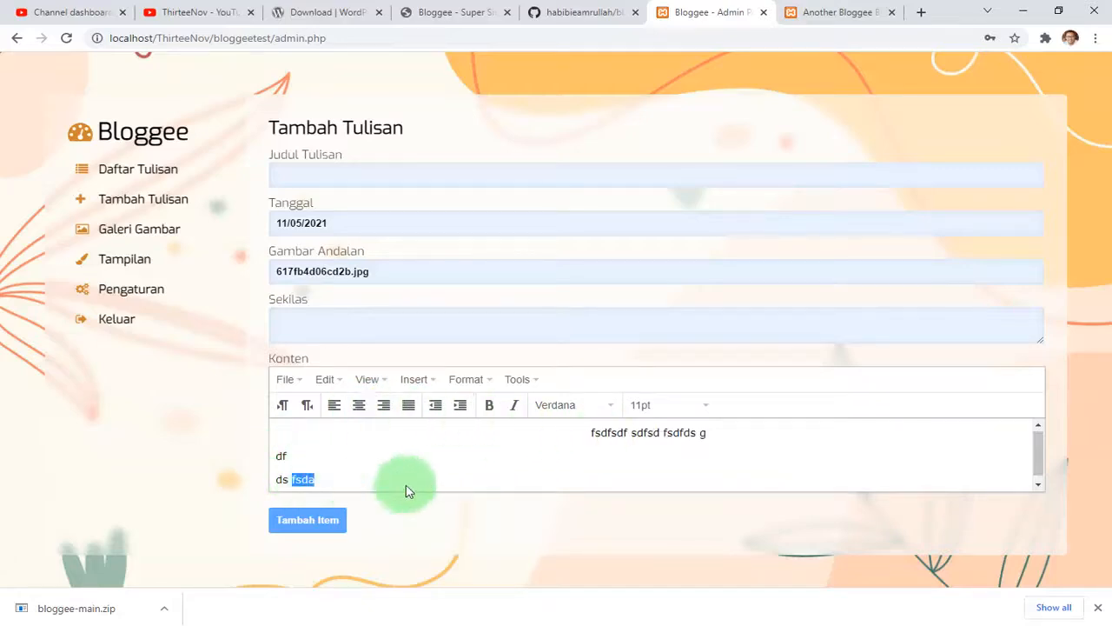
click(489, 405)
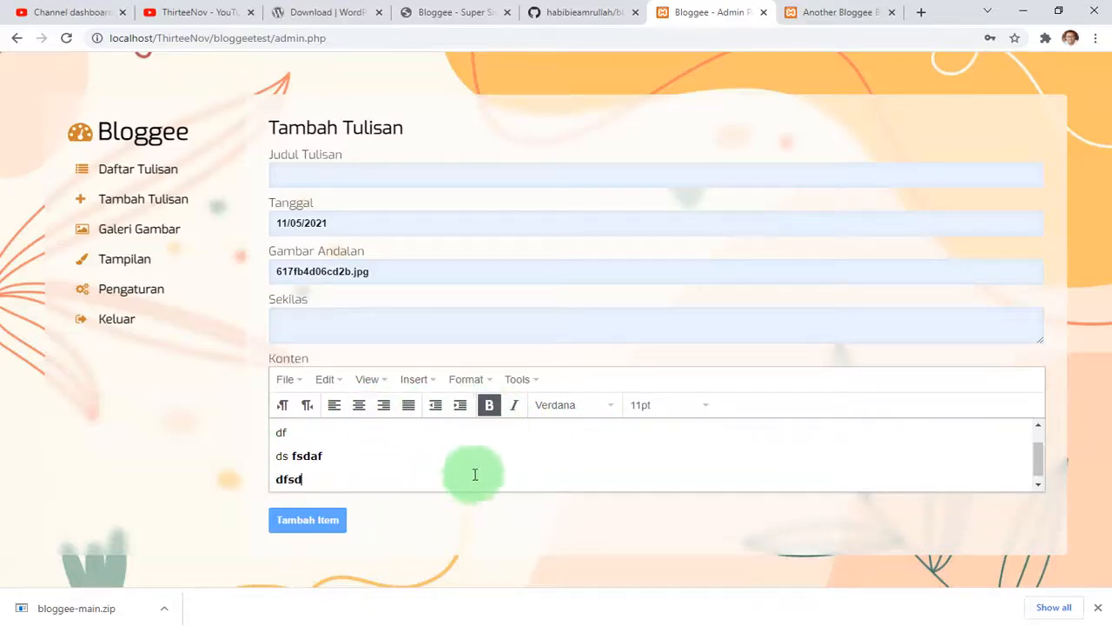
scroll(562, 464, down, 1)
scroll(504, 477, up, 1)
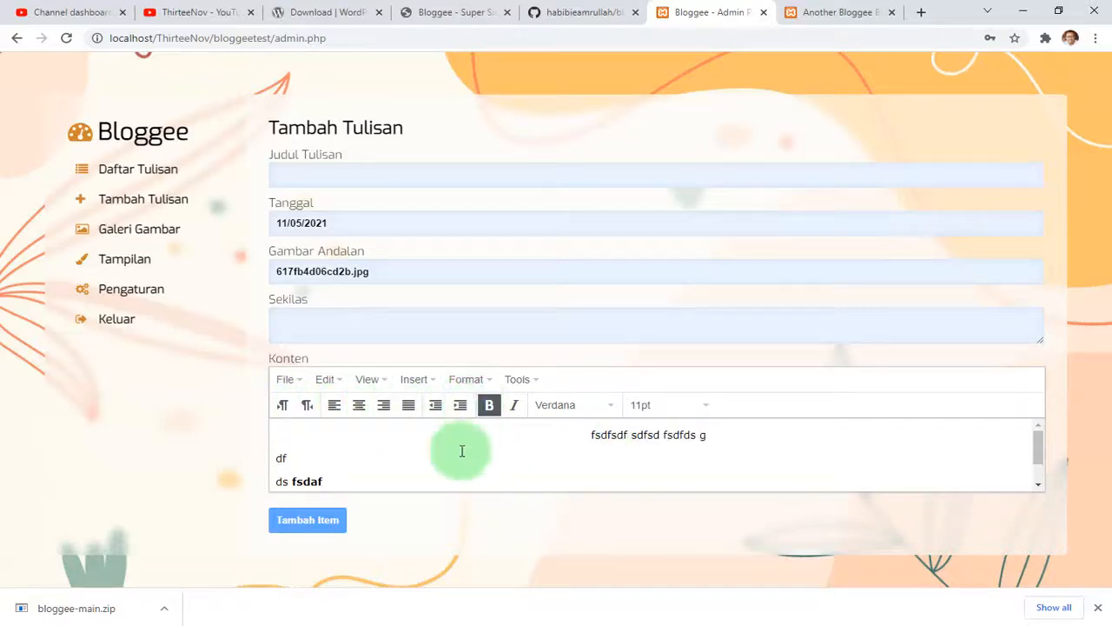
Step: Examine the content editor's formatting options and the HTML source code of the placeholder text, leaving the source unchanged
drag(303, 437, 402, 472)
scroll(423, 477, down, 1)
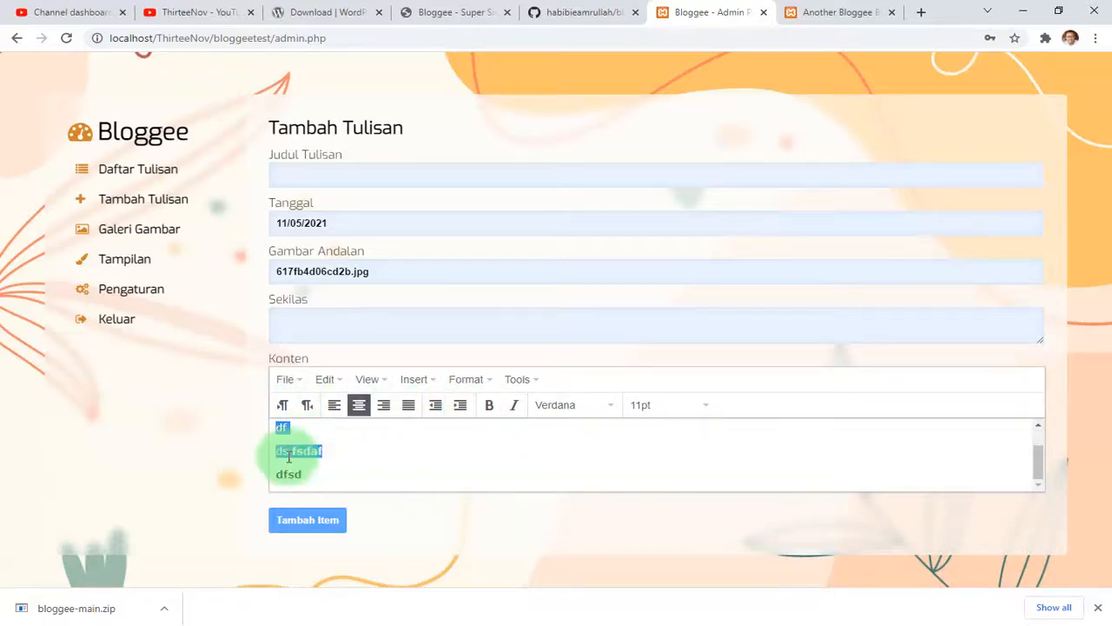
click(326, 481)
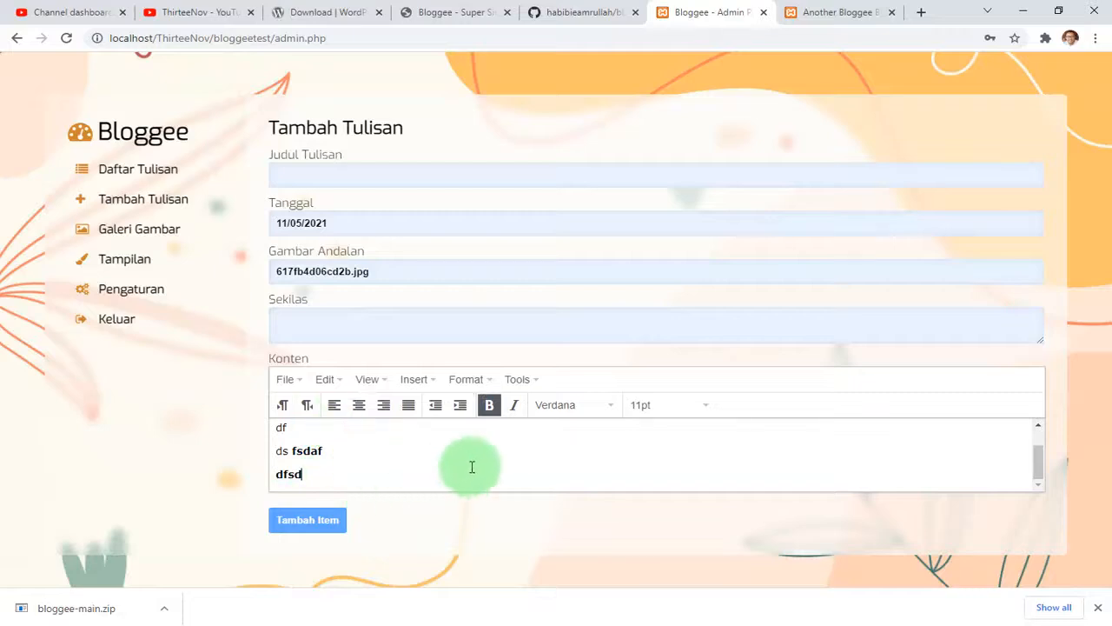
scroll(482, 452, up, 1)
click(476, 382)
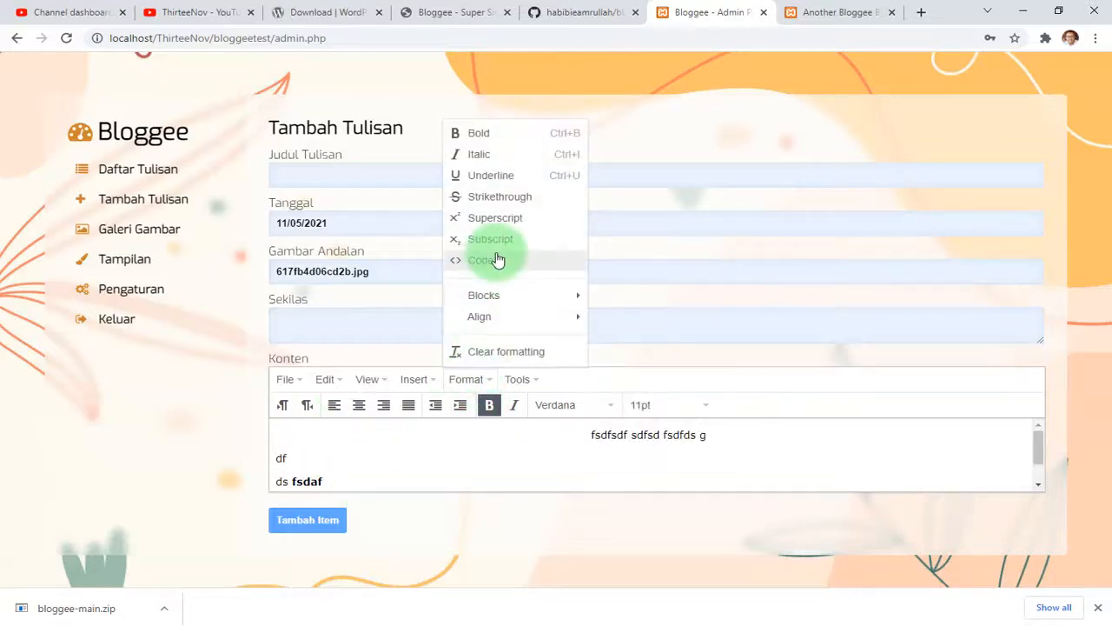
click(460, 483)
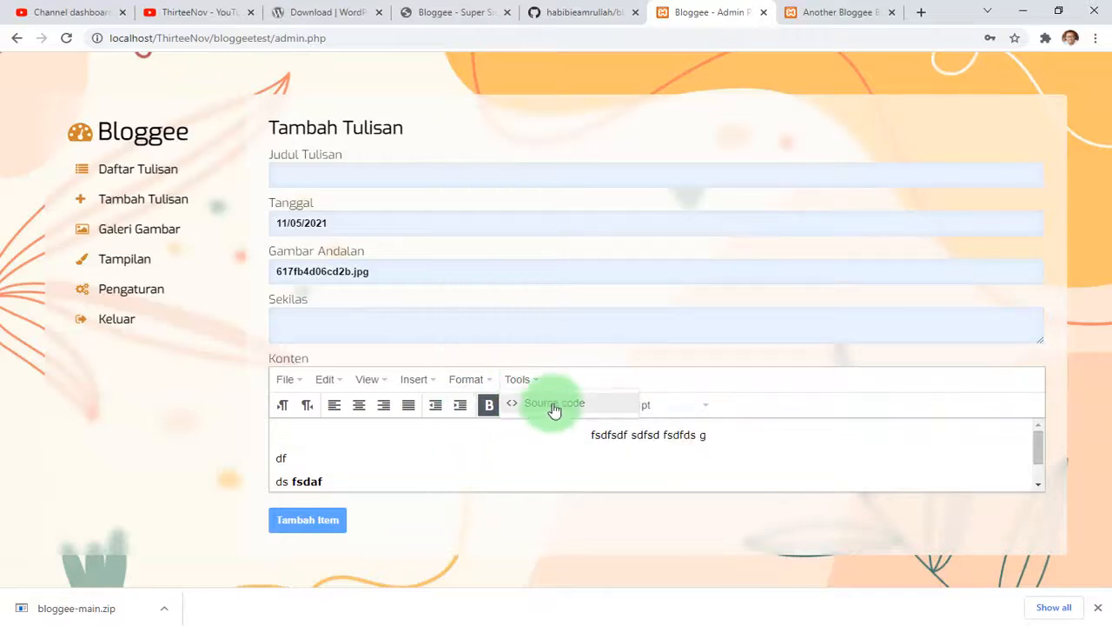
click(555, 405)
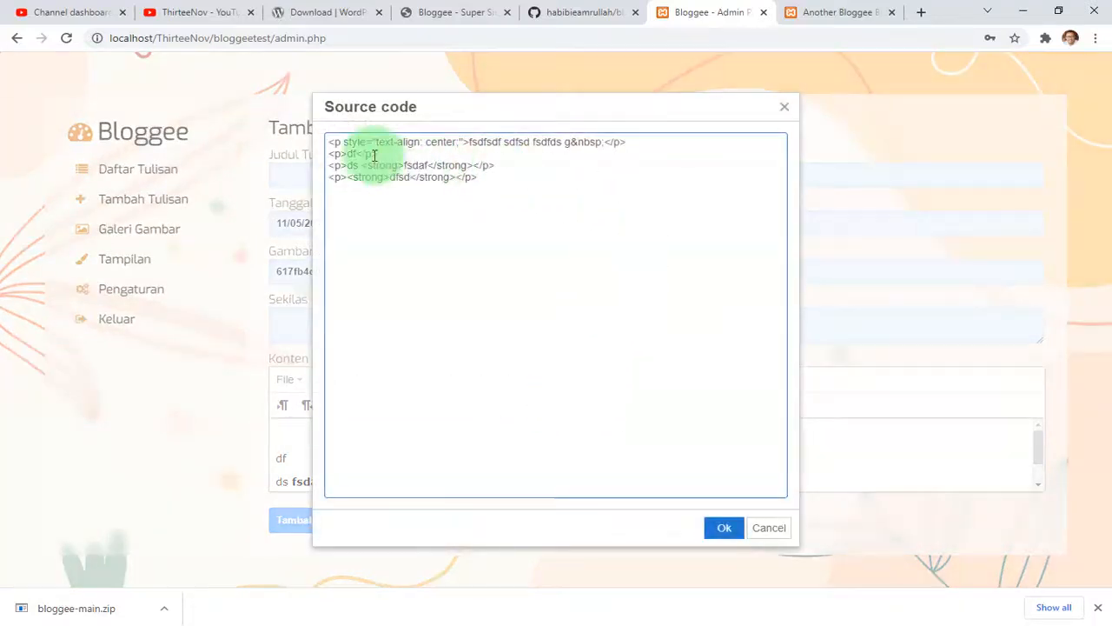
click(403, 157)
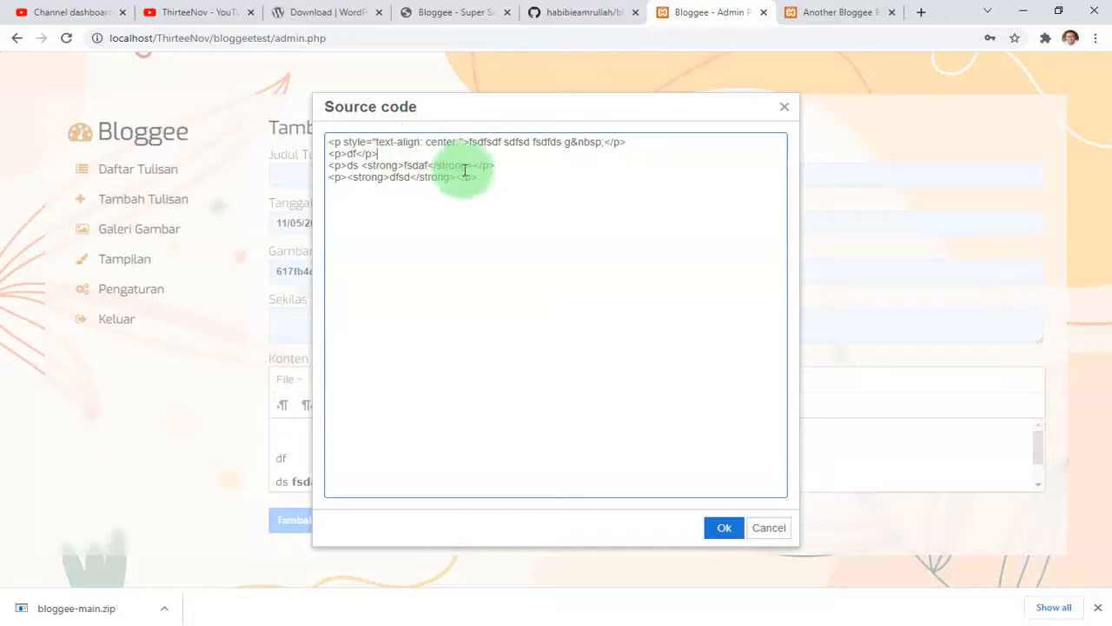
click(769, 531)
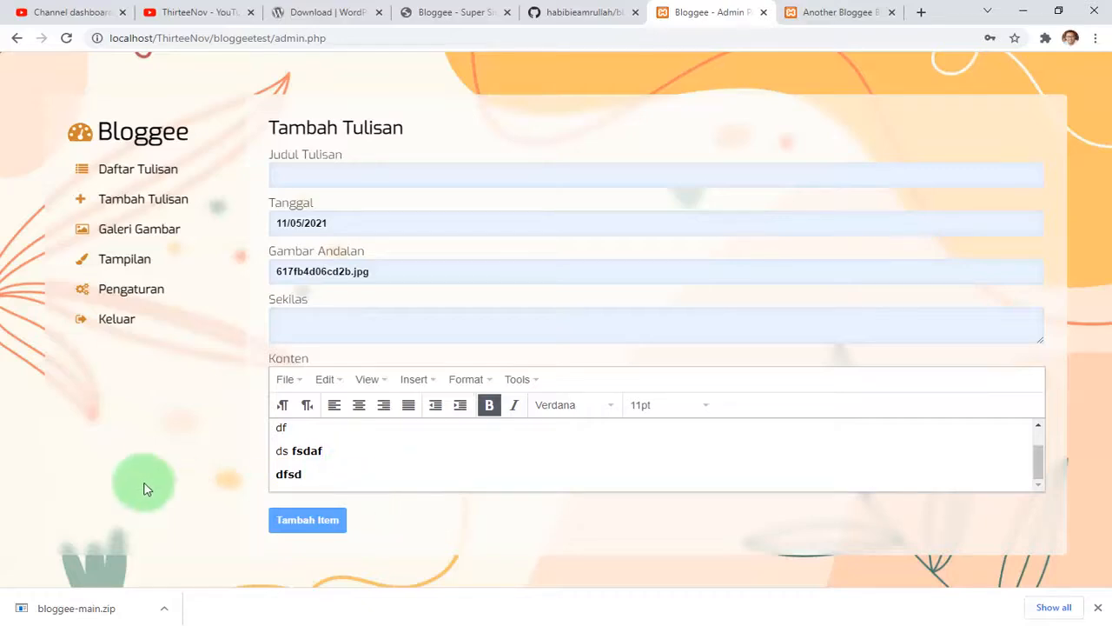
Step: Upload 600px-SEACA_Logo.png from the Desktop to the image gallery
click(126, 230)
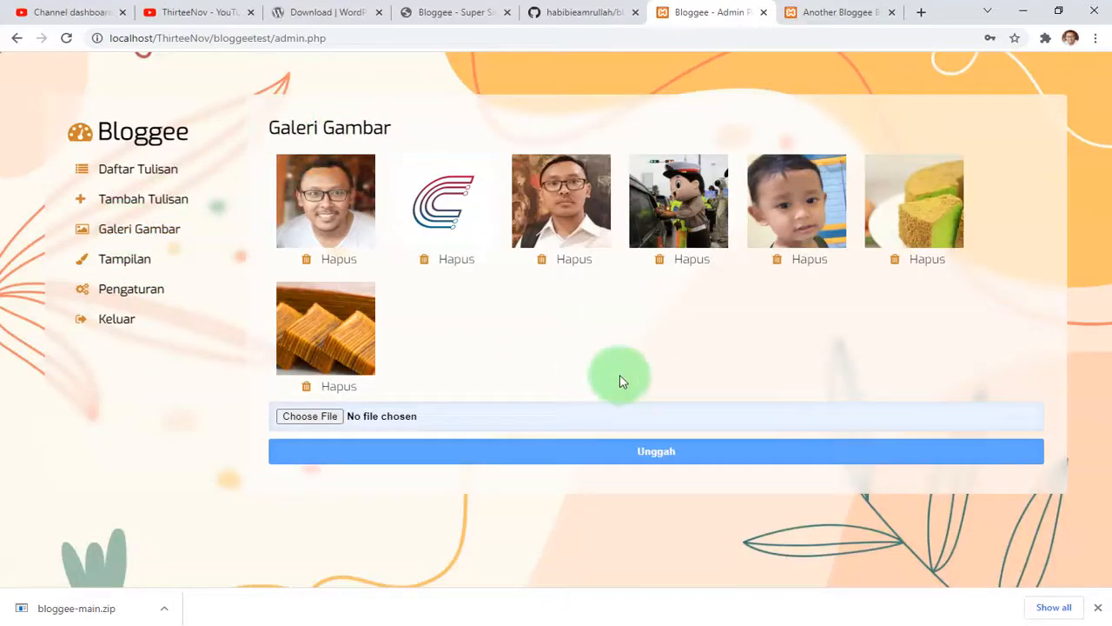
click(430, 416)
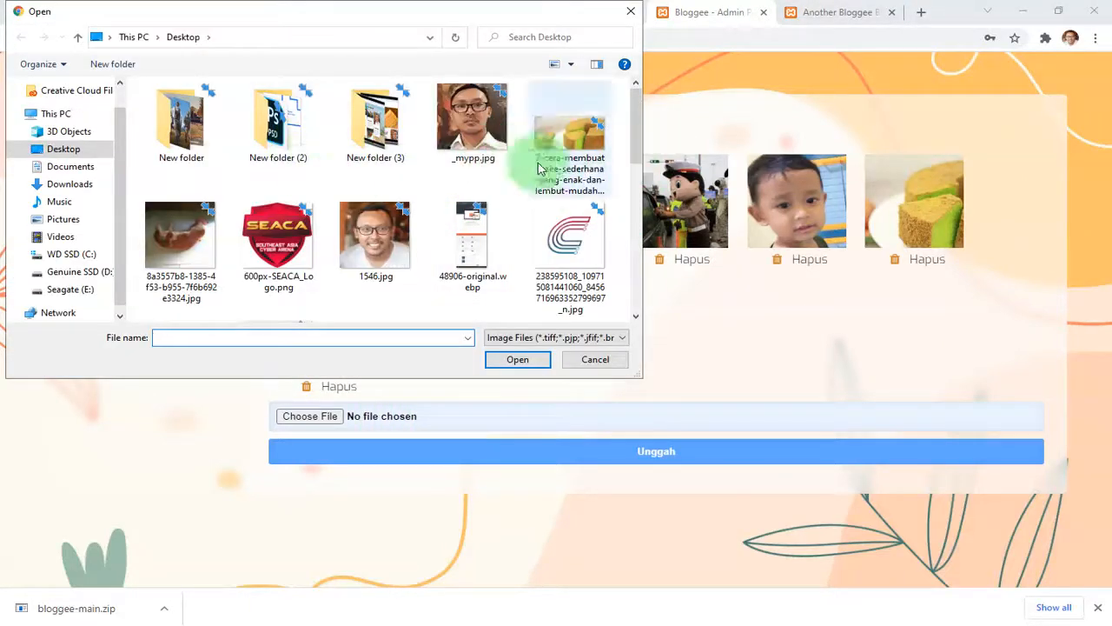
drag(472, 18, 648, 96)
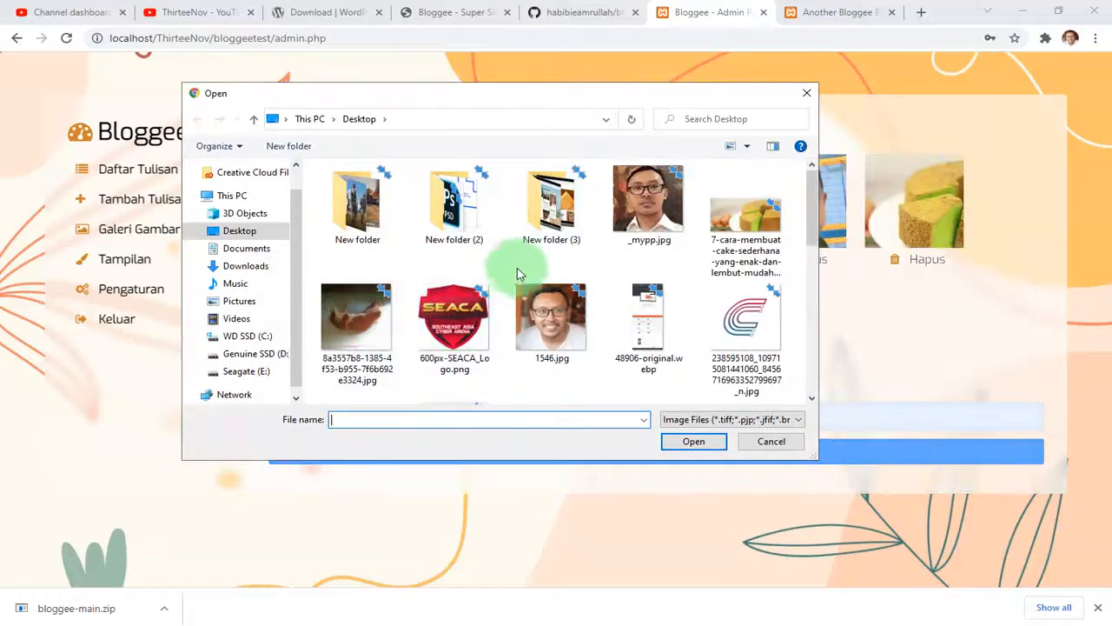
click(442, 319)
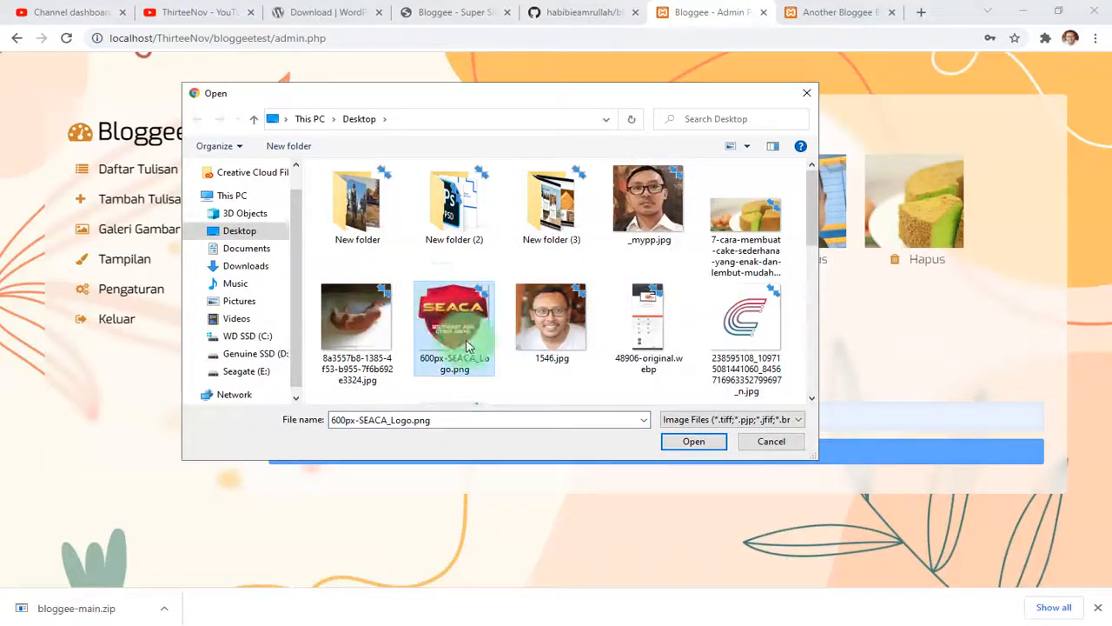
click(706, 445)
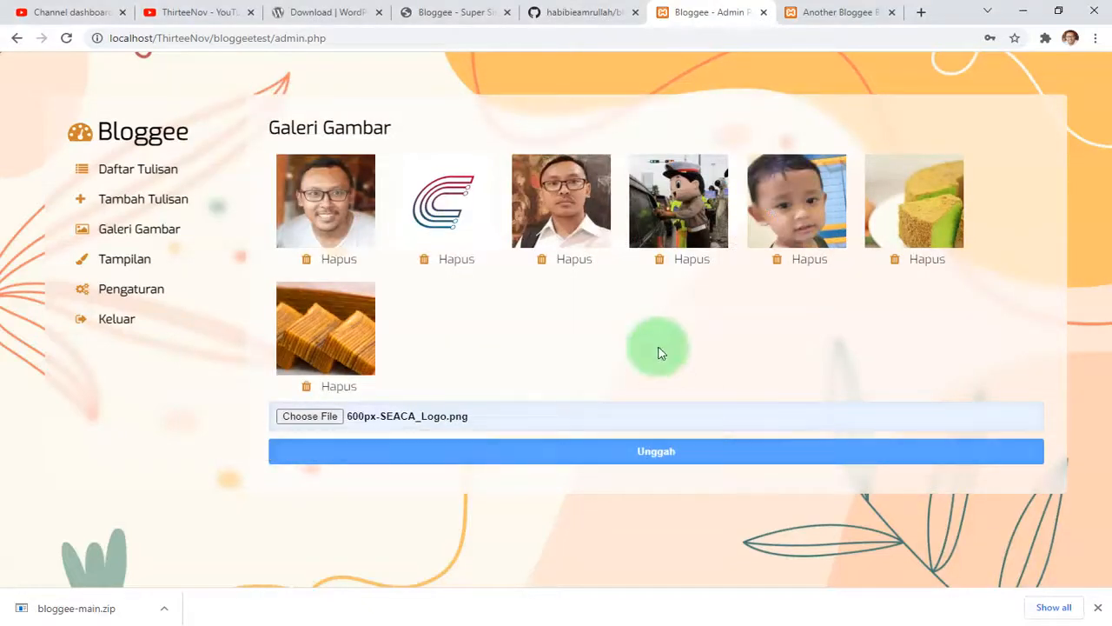
click(597, 462)
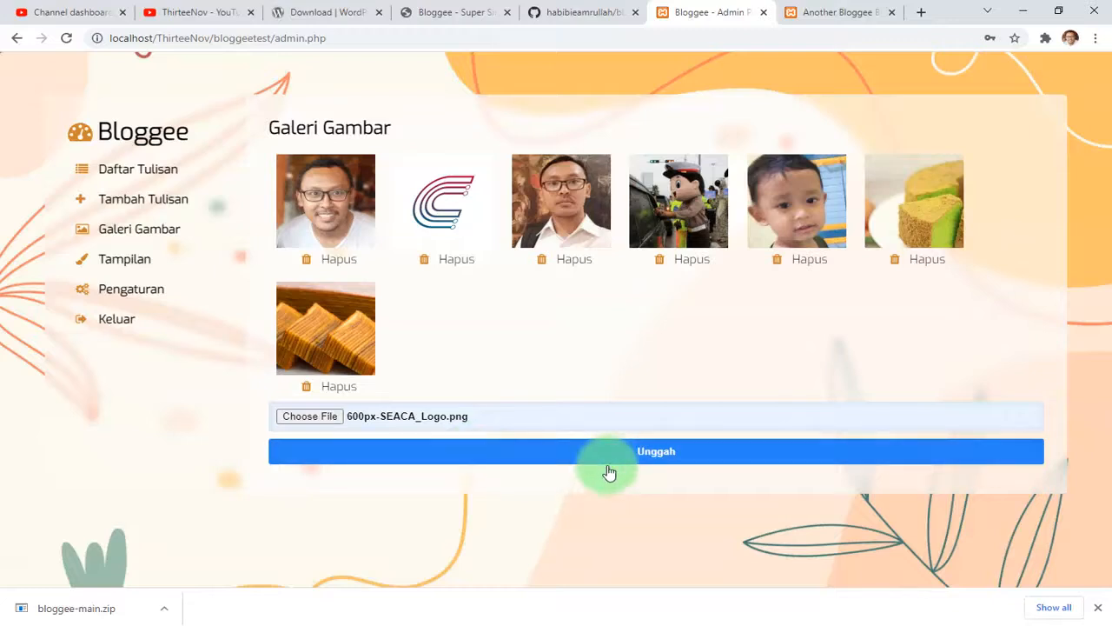
Step: Set the SEACA logo as the featured image of "This is an example blog post" and try to save the article
click(149, 182)
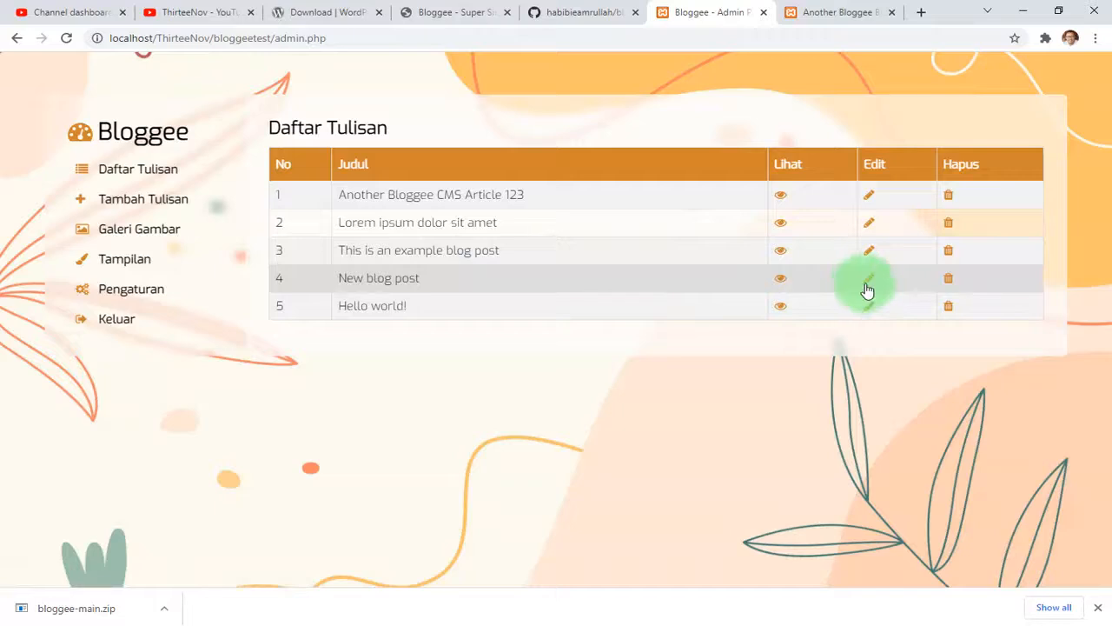
click(868, 254)
click(323, 268)
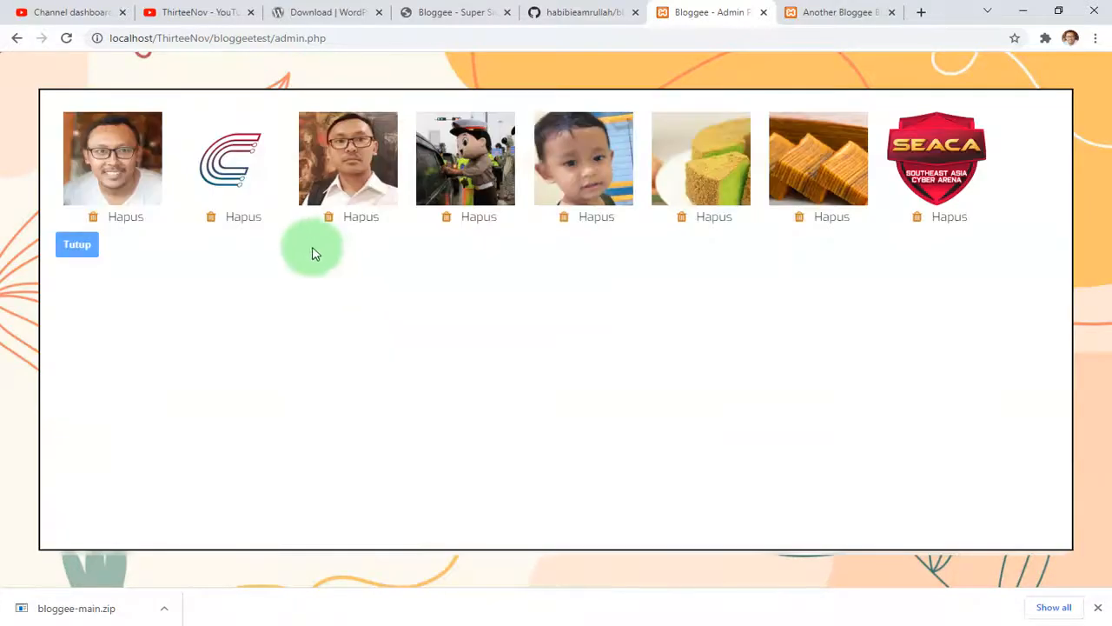
click(930, 165)
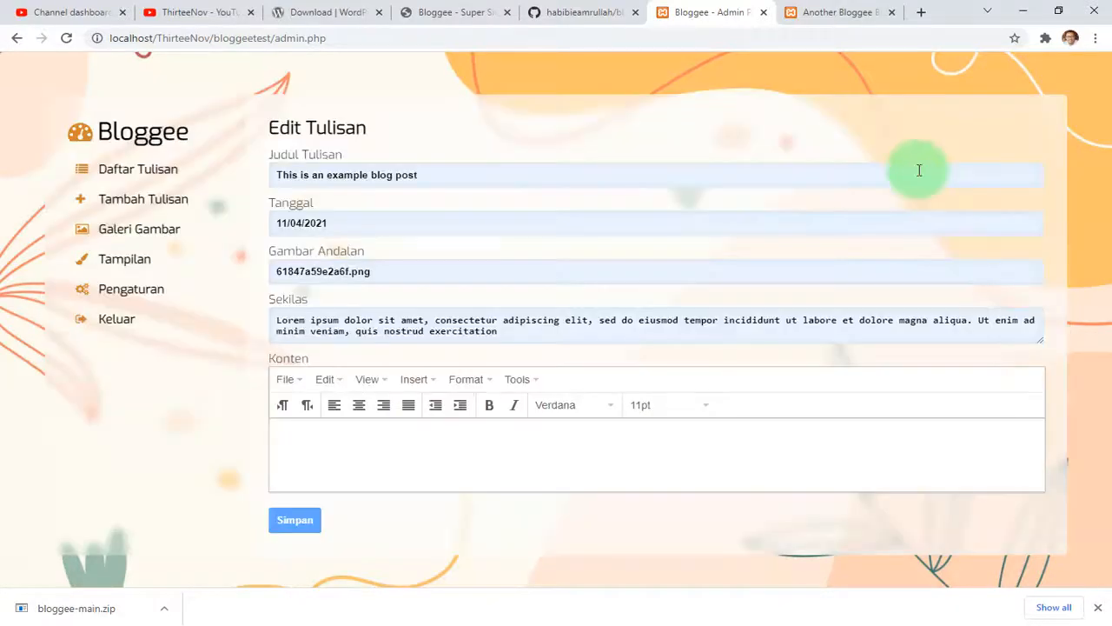
click(297, 521)
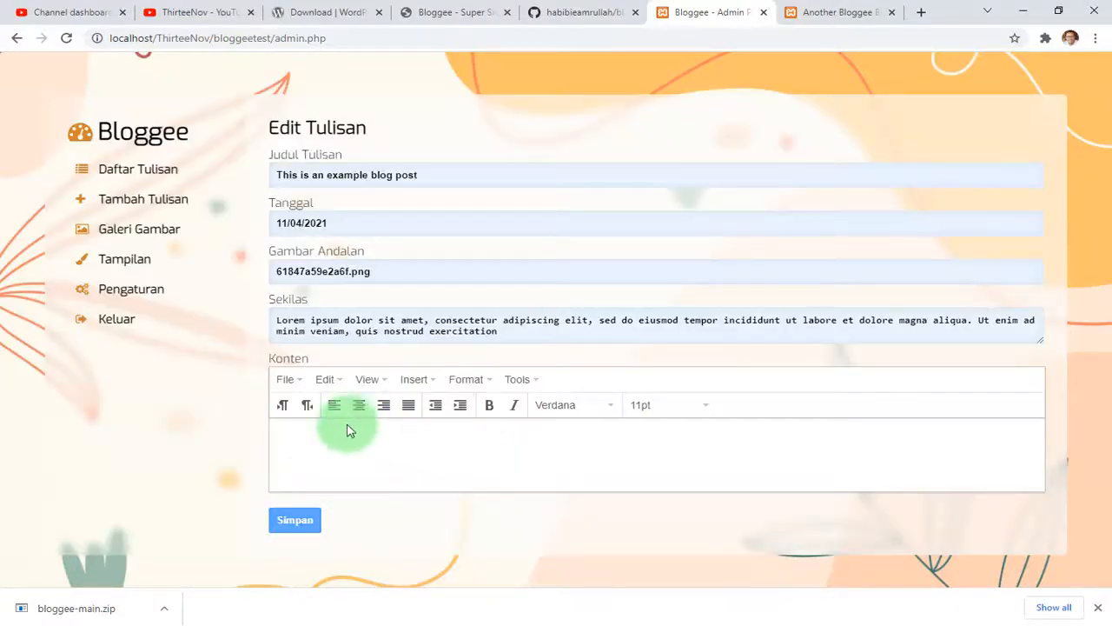
Step: Copy the article's Sekilas text into its Konten twice, as separate paragraphs, and save the article
triple_click(441, 319)
key(ctrl+c)
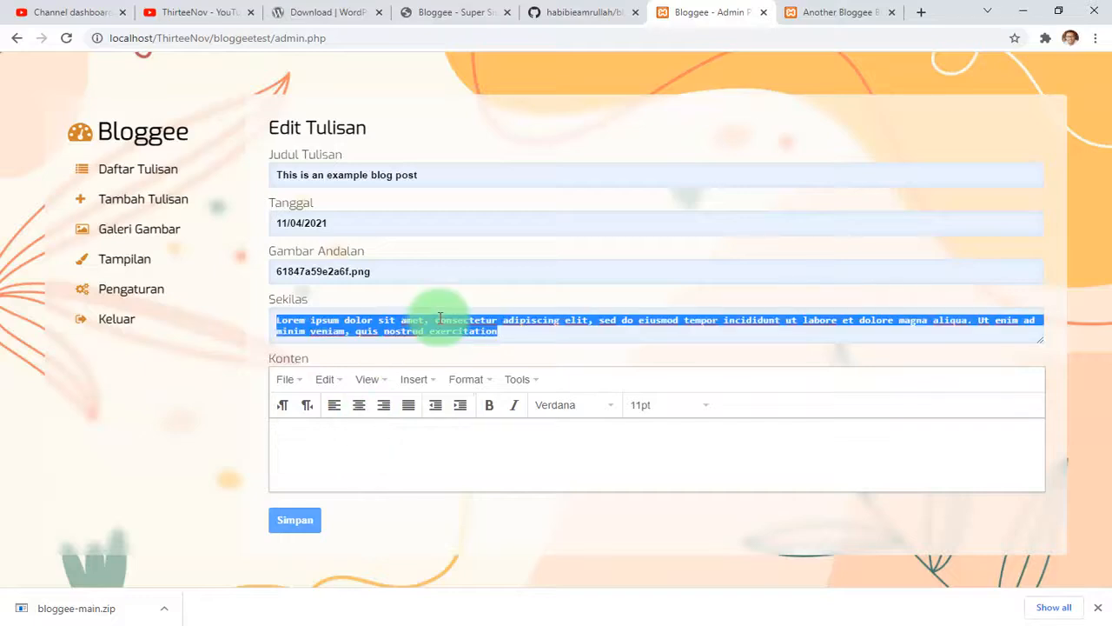
click(365, 448)
key(ctrl+v)
key(Return)
key(ctrl+v)
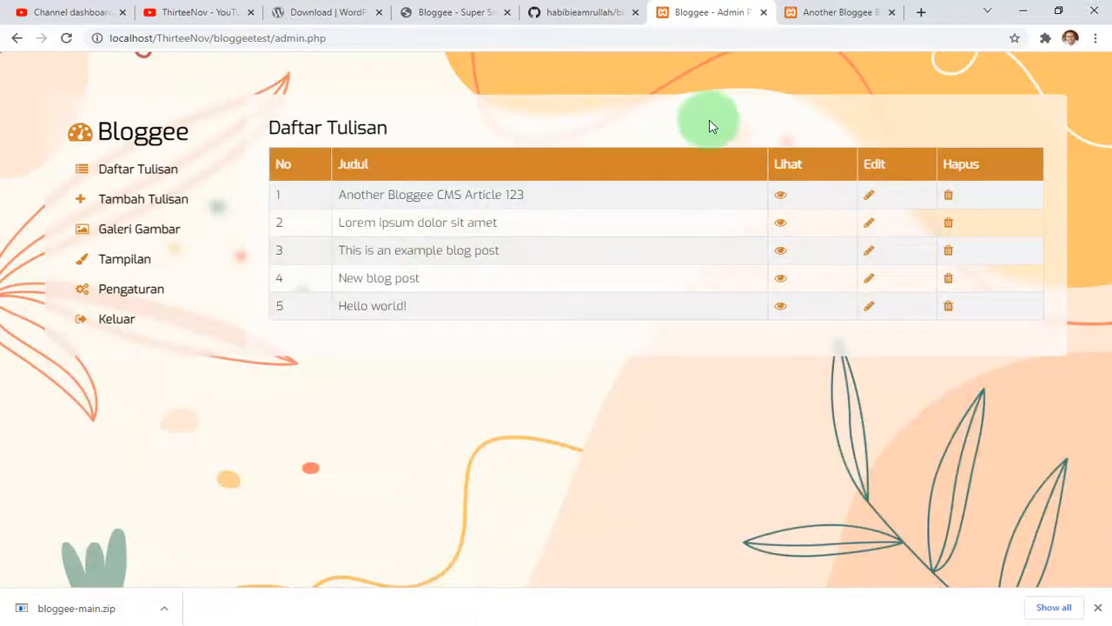
Step: Check the article cards on the blog's home page, then return to the admin article list and open the browser's developer console
click(850, 14)
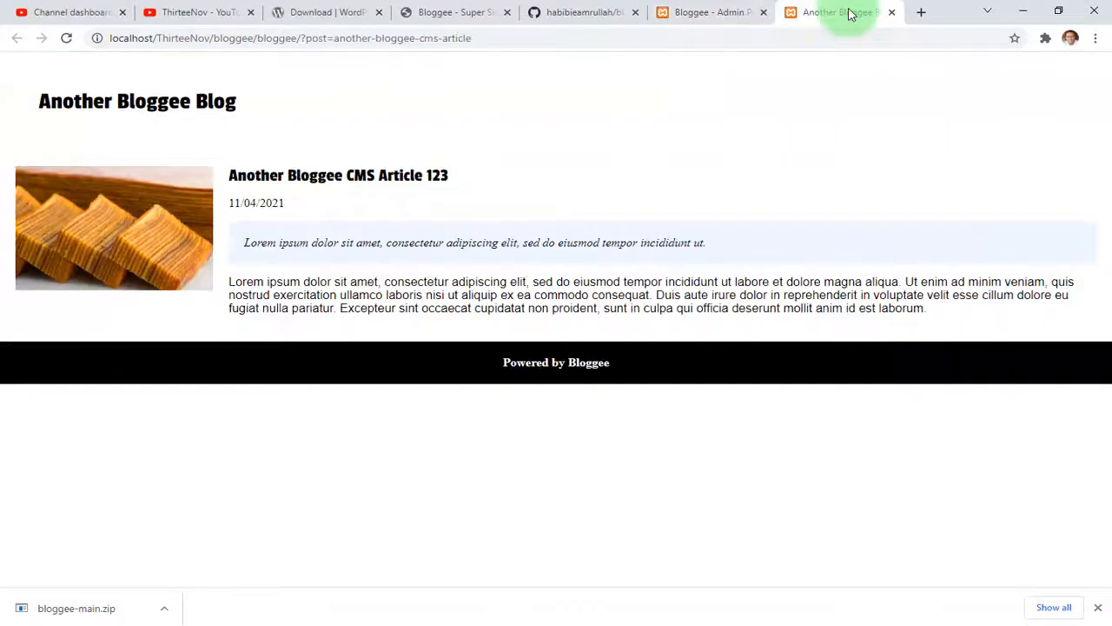
click(139, 100)
scroll(529, 263, down, 3)
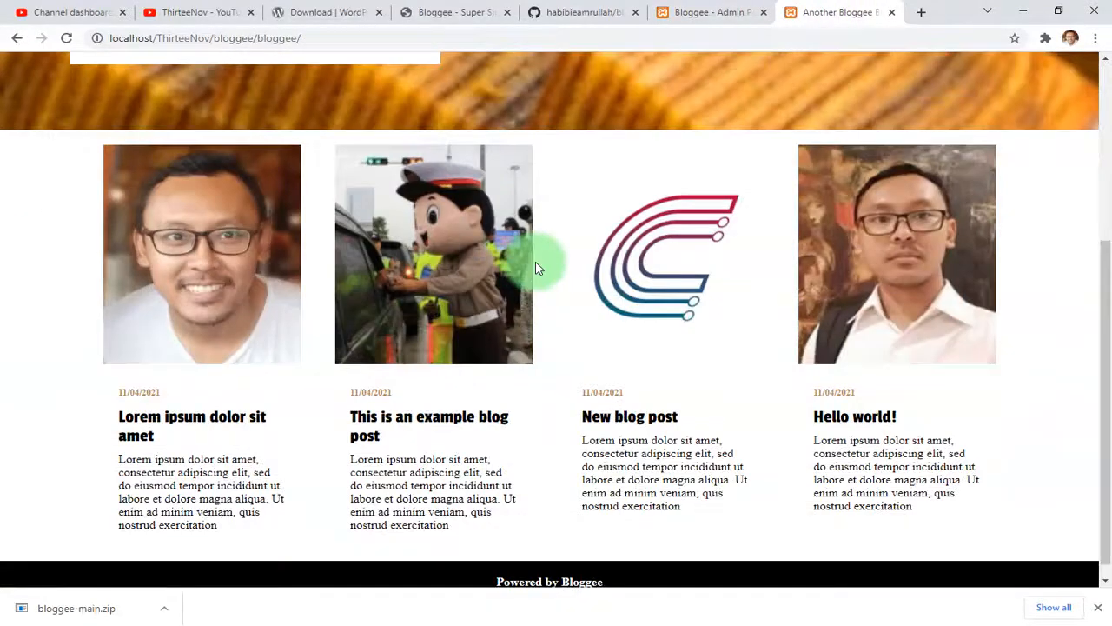
scroll(473, 293, up, 4)
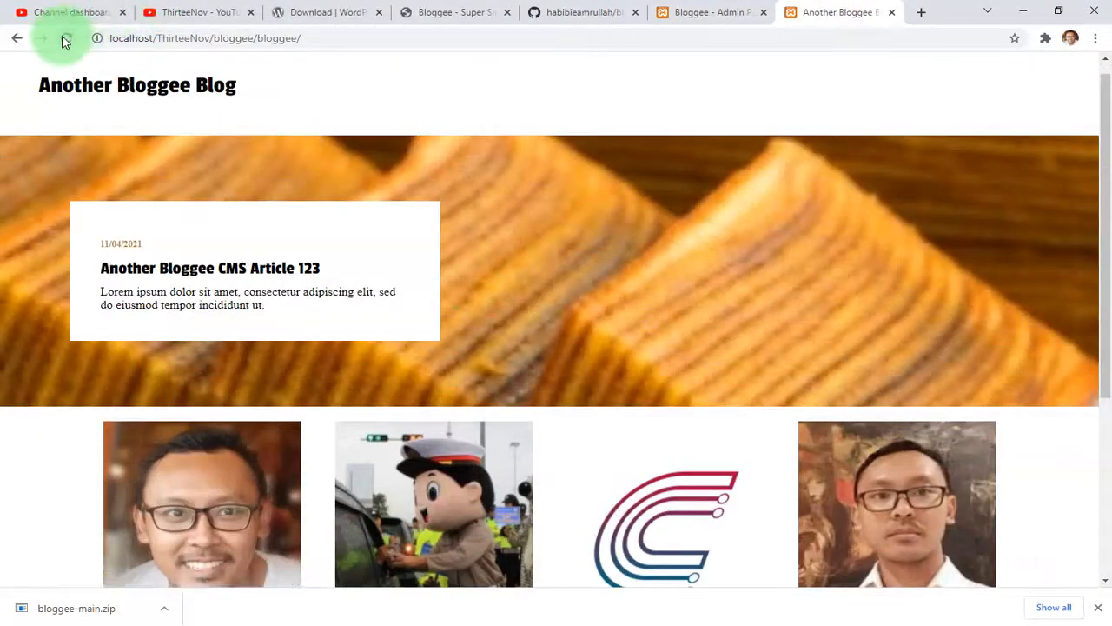
click(669, 13)
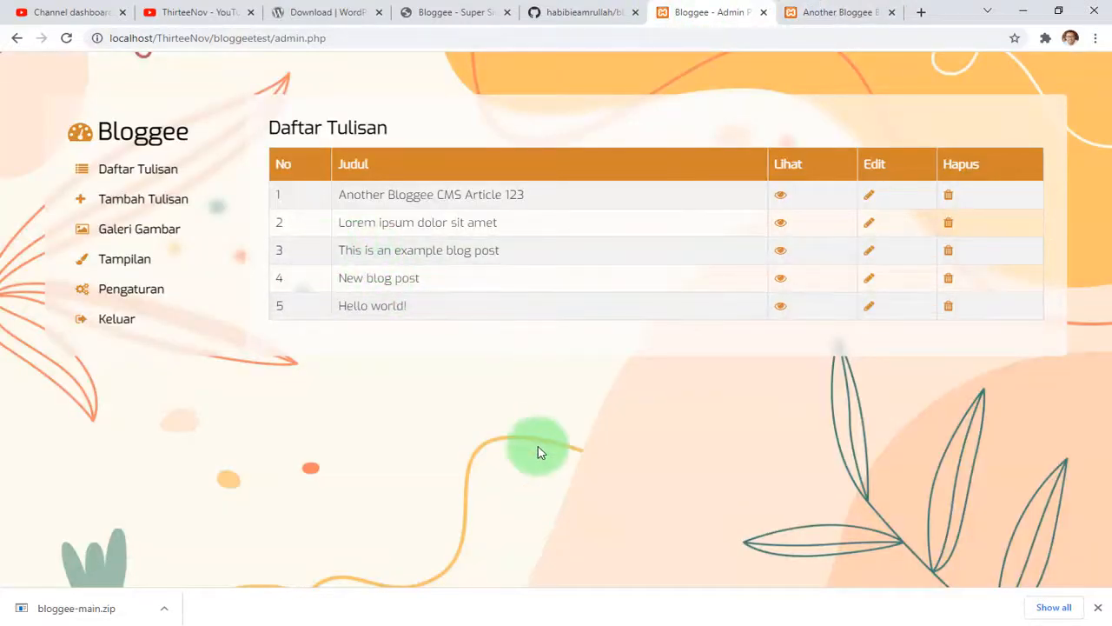
key(ctrl+shift+j)
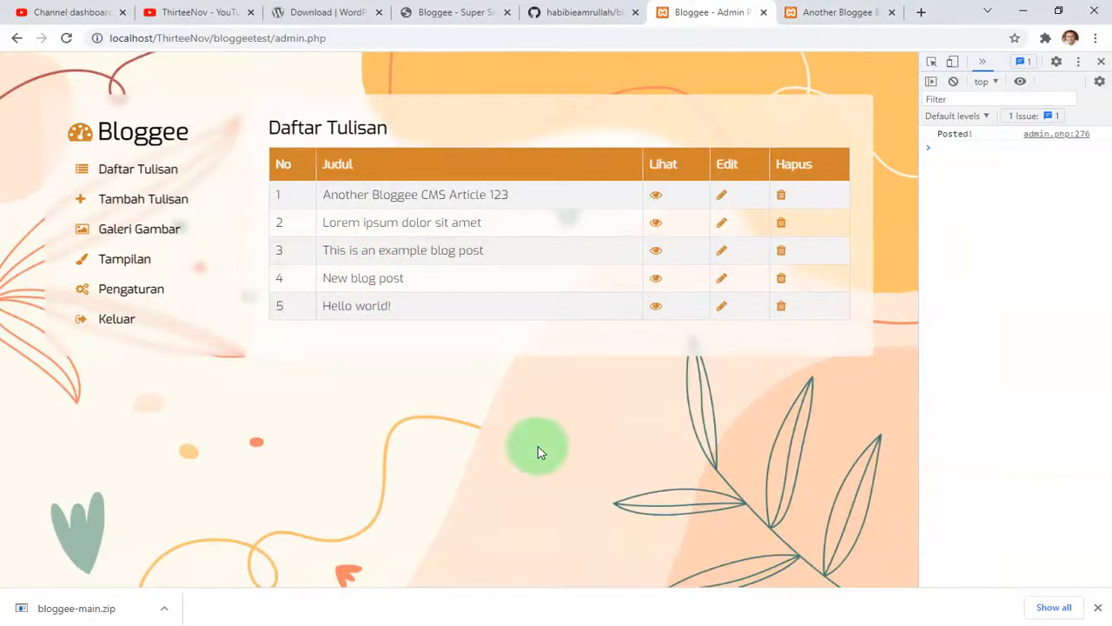
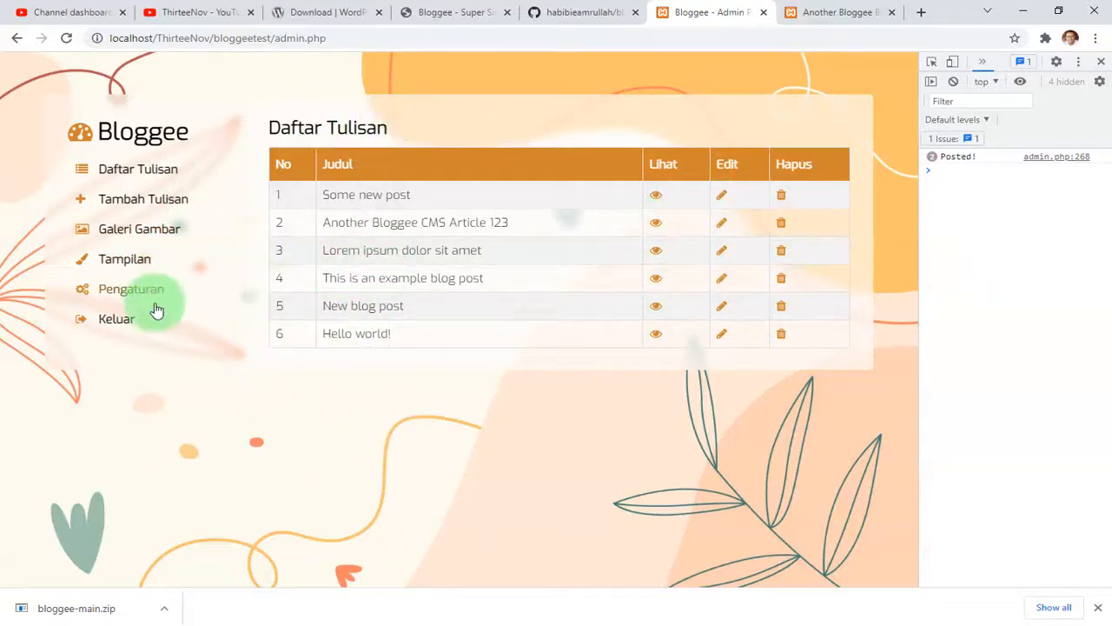
click(250, 37)
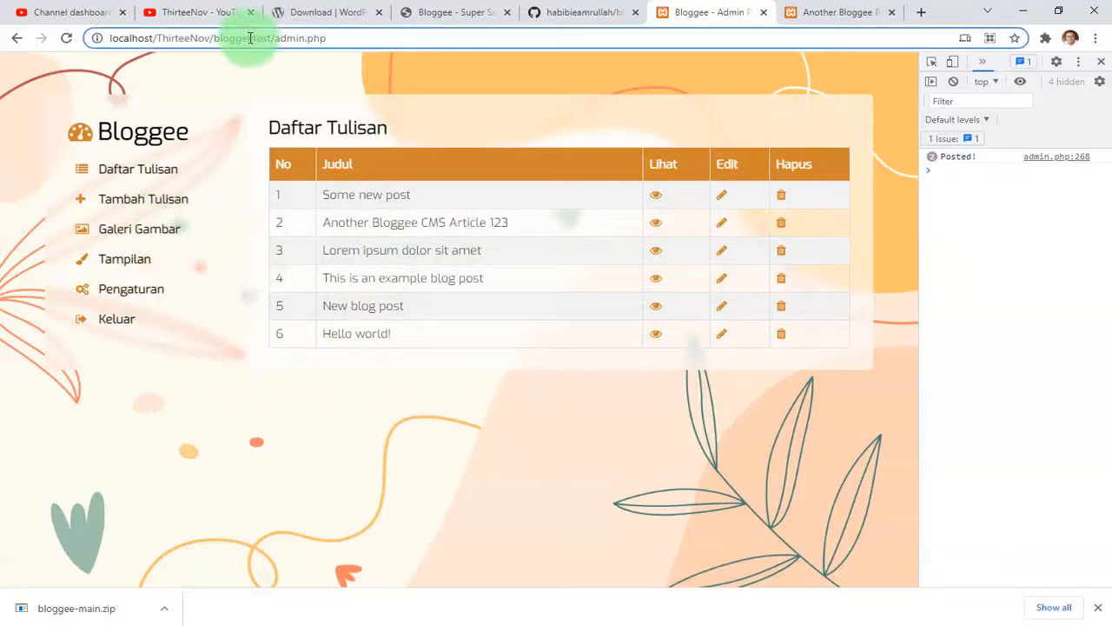
click(278, 44)
drag(277, 41, 55, 35)
key(ctrl+c)
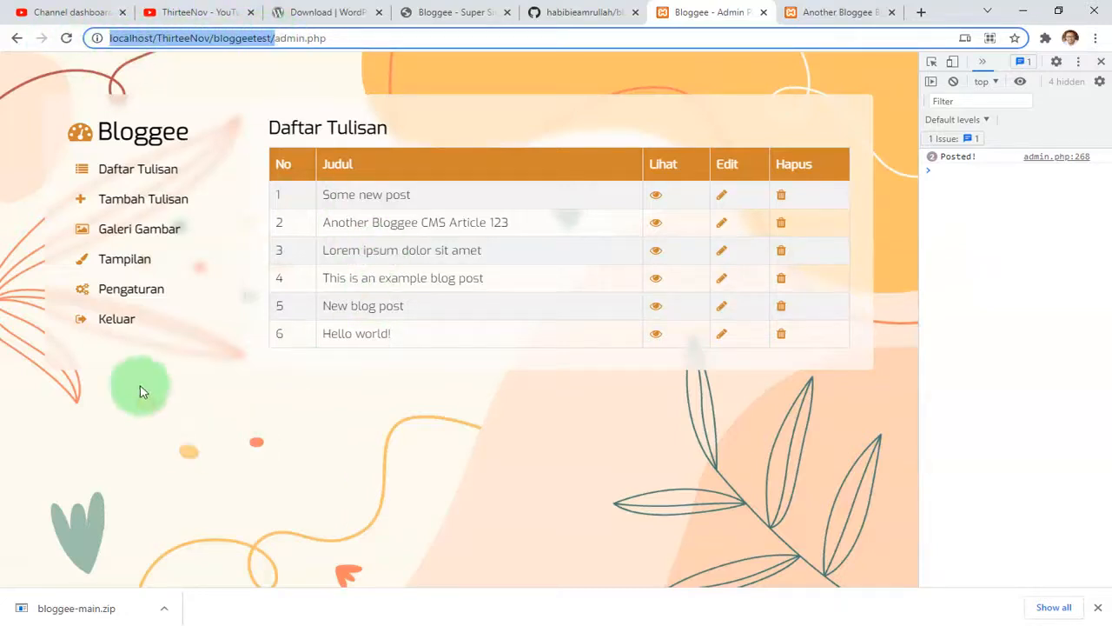
click(150, 297)
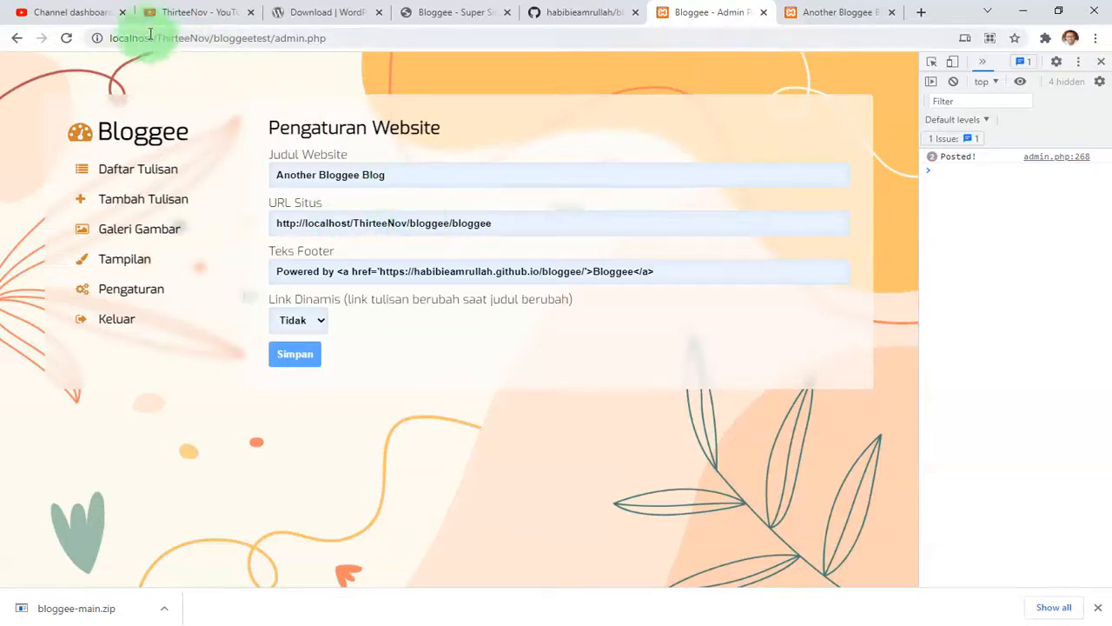
drag(513, 223, 177, 213)
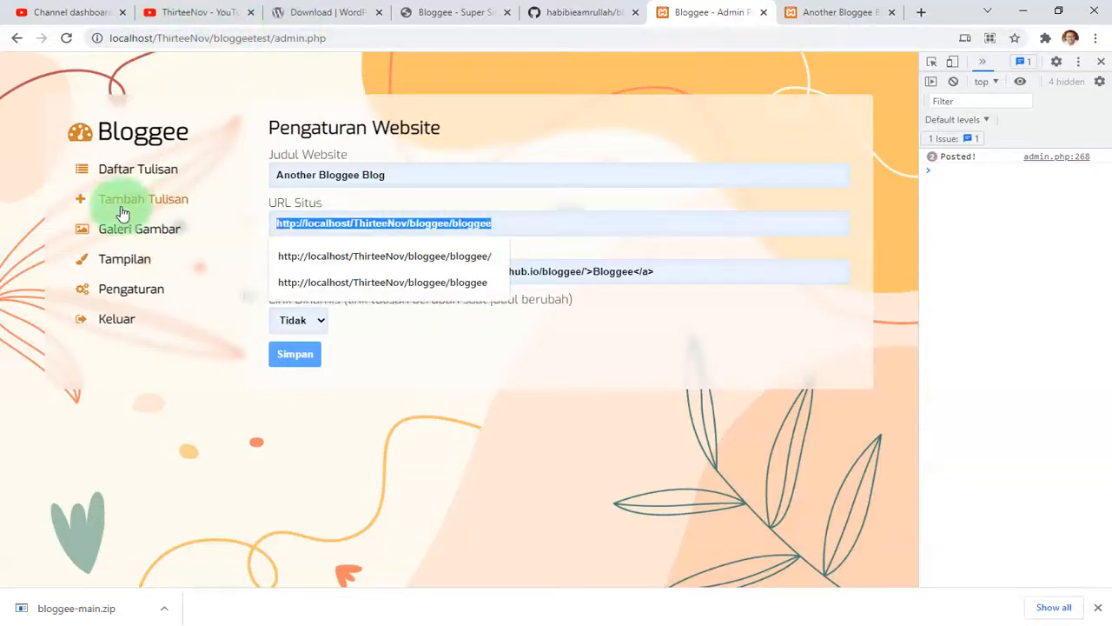
key(ctrl+v)
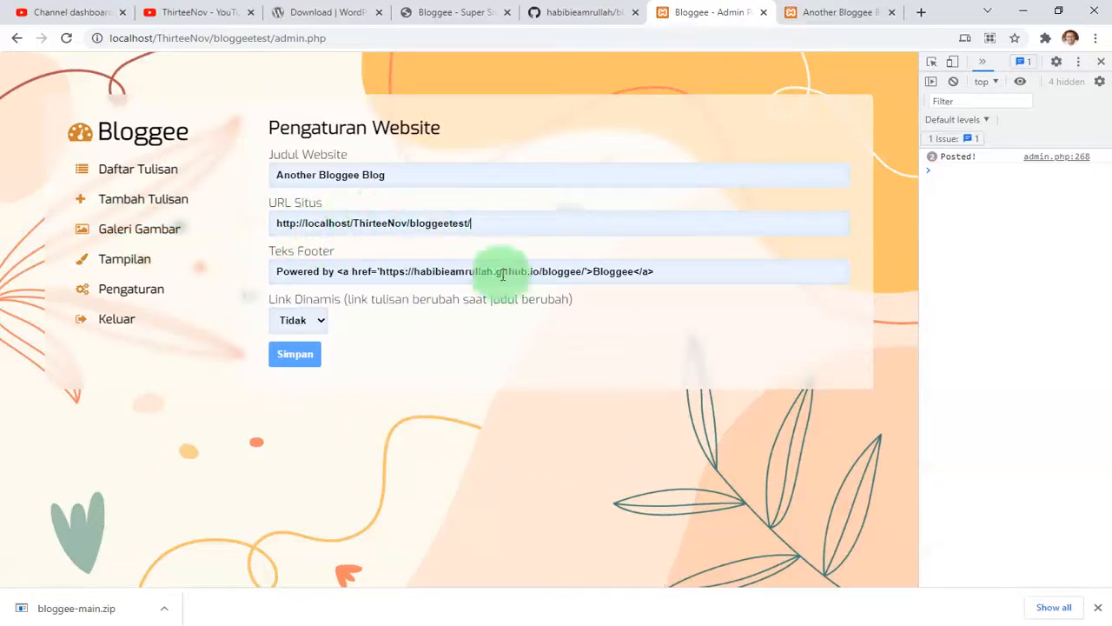
click(300, 362)
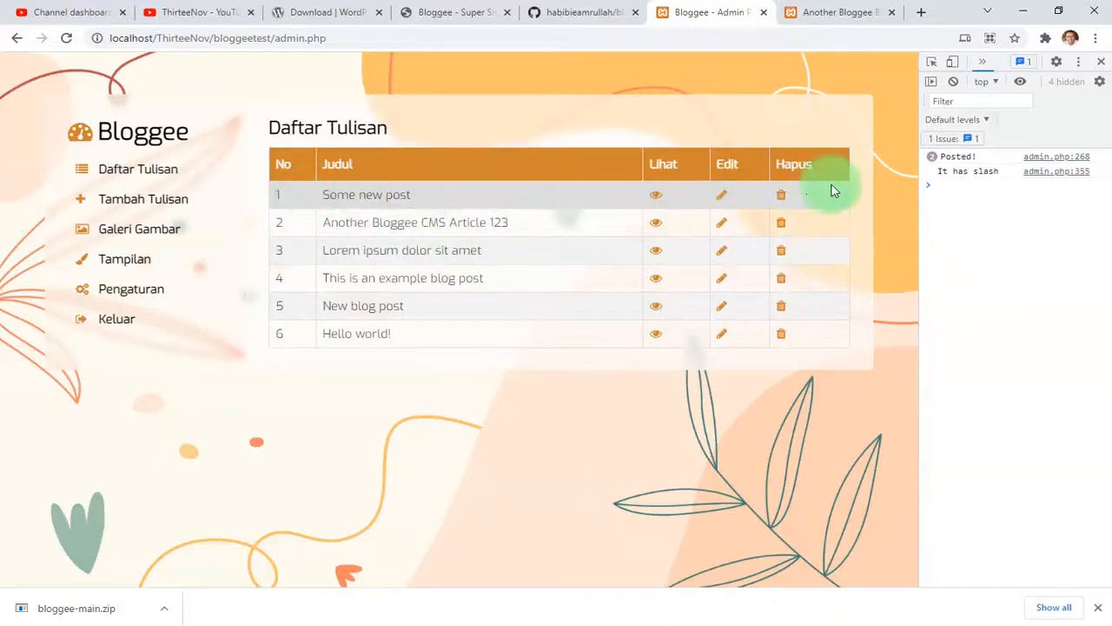
Step: Delete the article "Some new post" and reload the admin article list
click(784, 196)
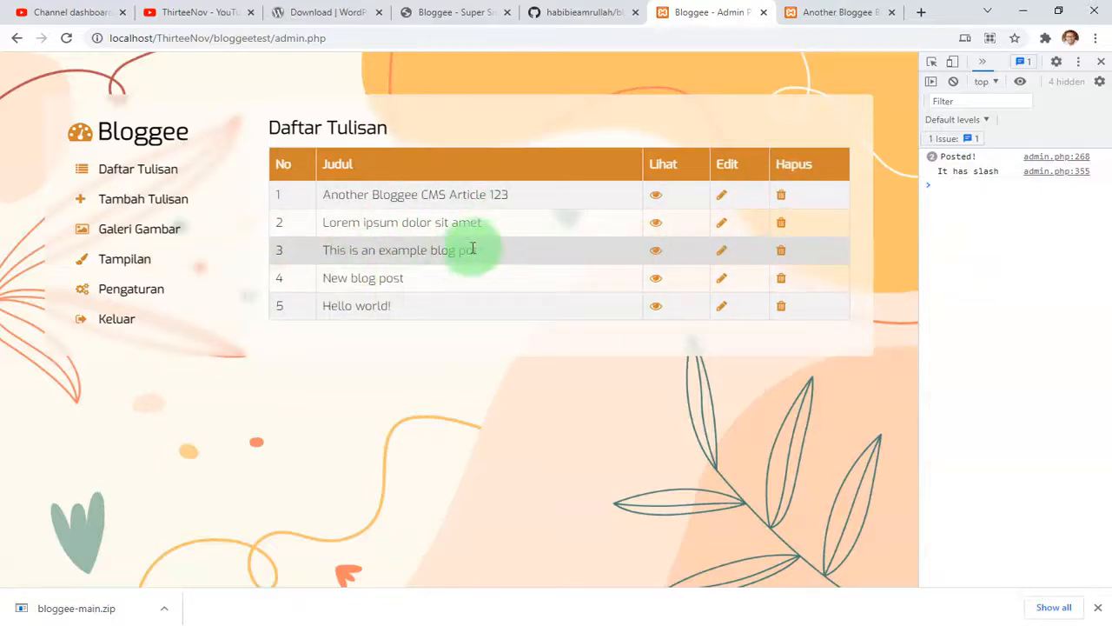
click(66, 39)
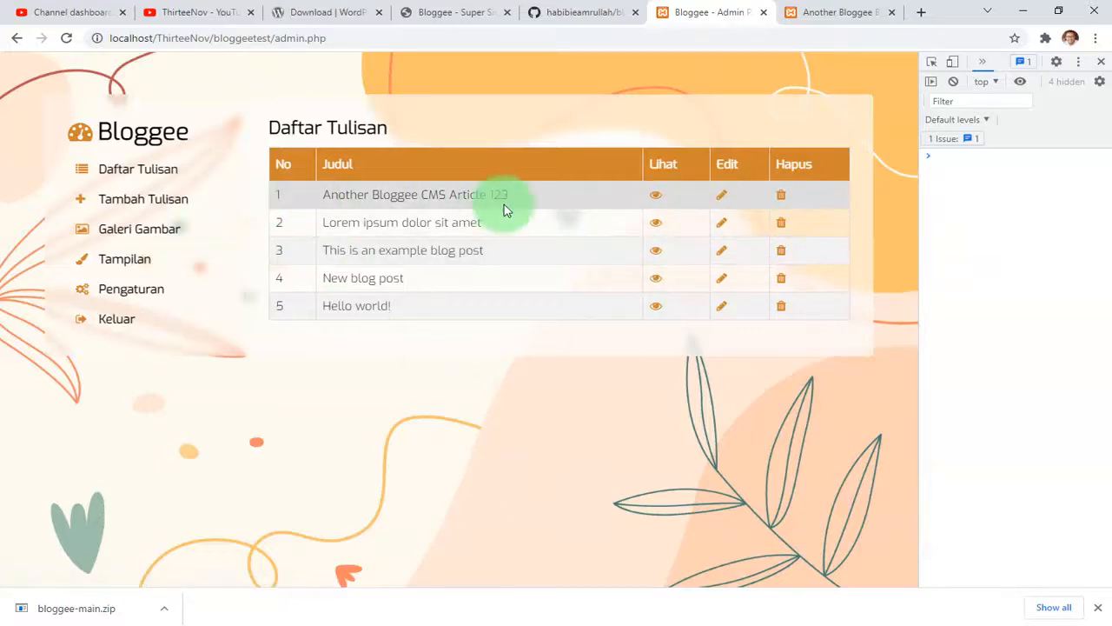
Step: View the article "Lorem ipsum dolor sit amet" on the blog and check the base part of its address
click(655, 224)
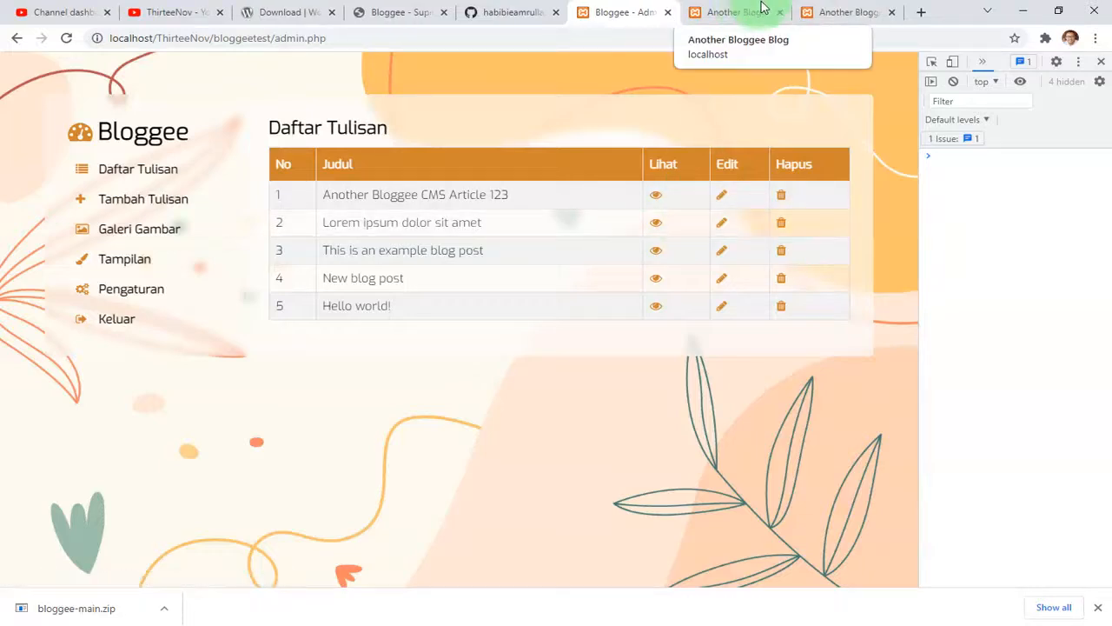
click(828, 7)
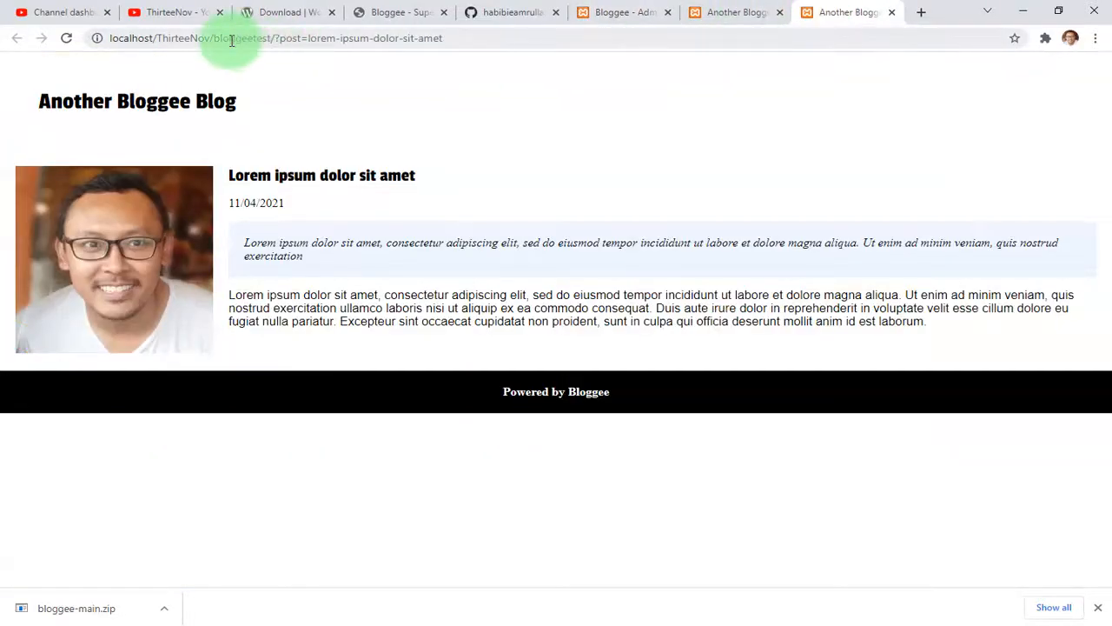
click(273, 38)
drag(272, 38, 97, 38)
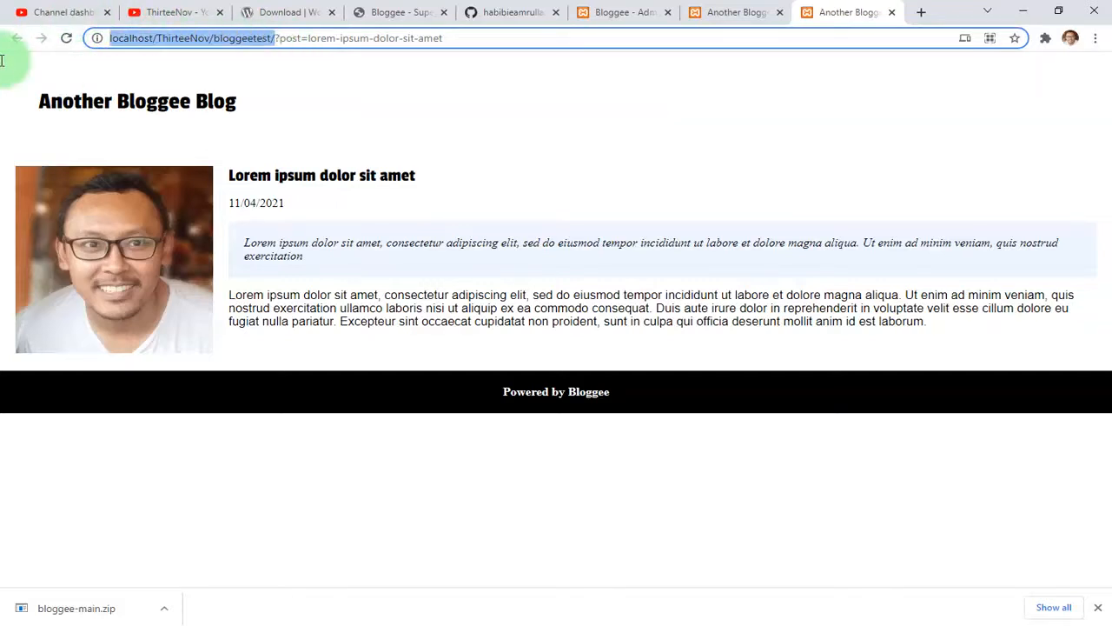
Step: Close the old blog page at localhost/ThirteeNov/bloggee/bloggee/ and open the bloggeetest home page at its article cards
click(728, 9)
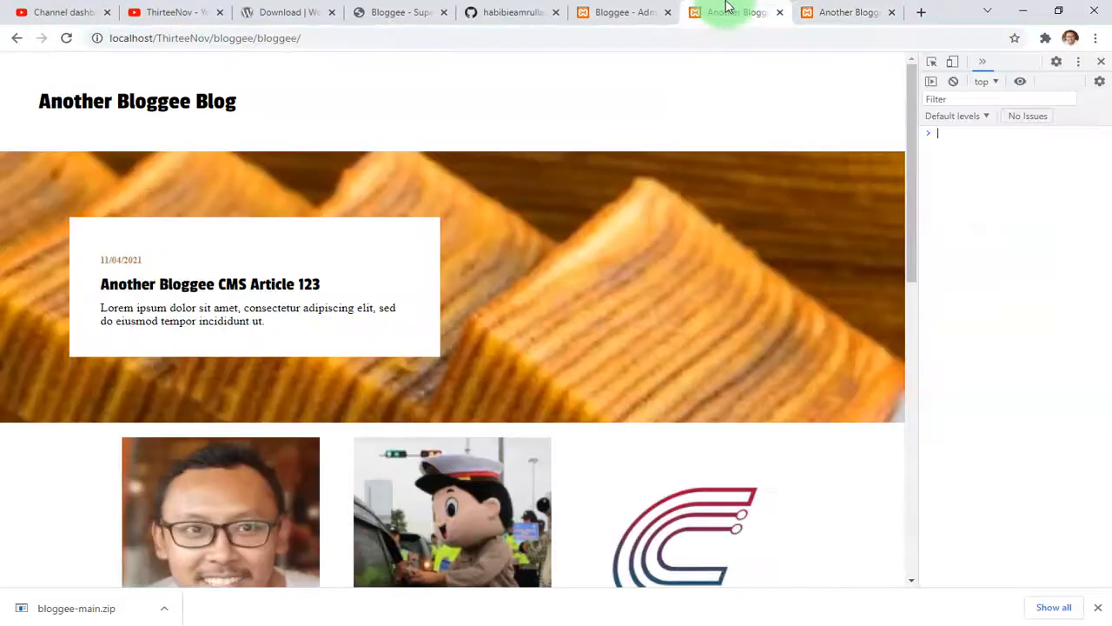
click(245, 38)
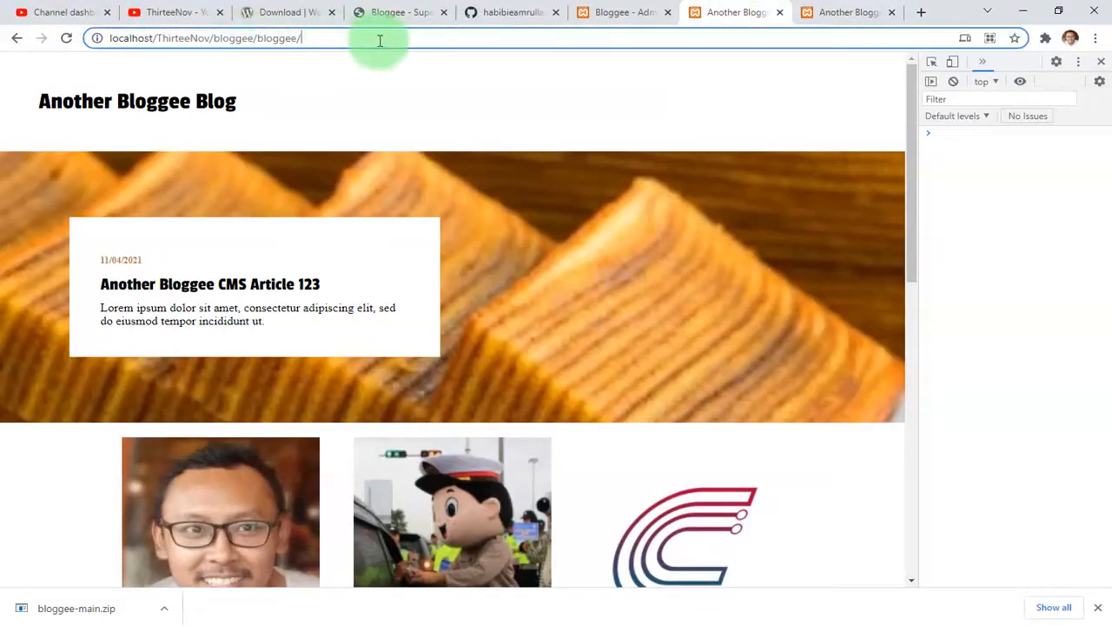
click(781, 14)
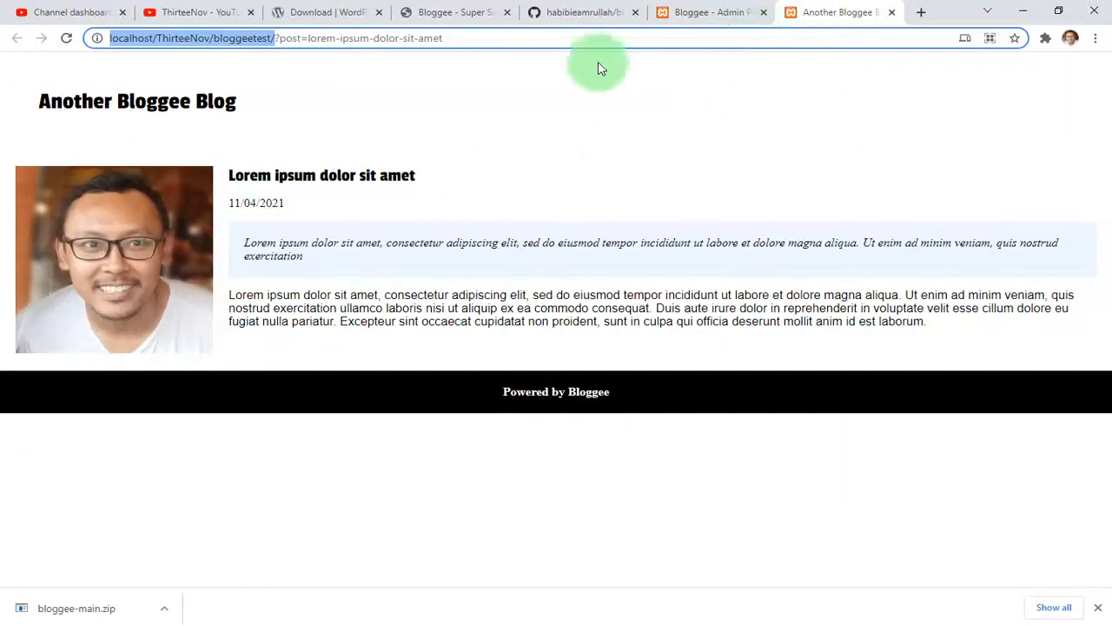
click(197, 116)
scroll(384, 385, down, 4)
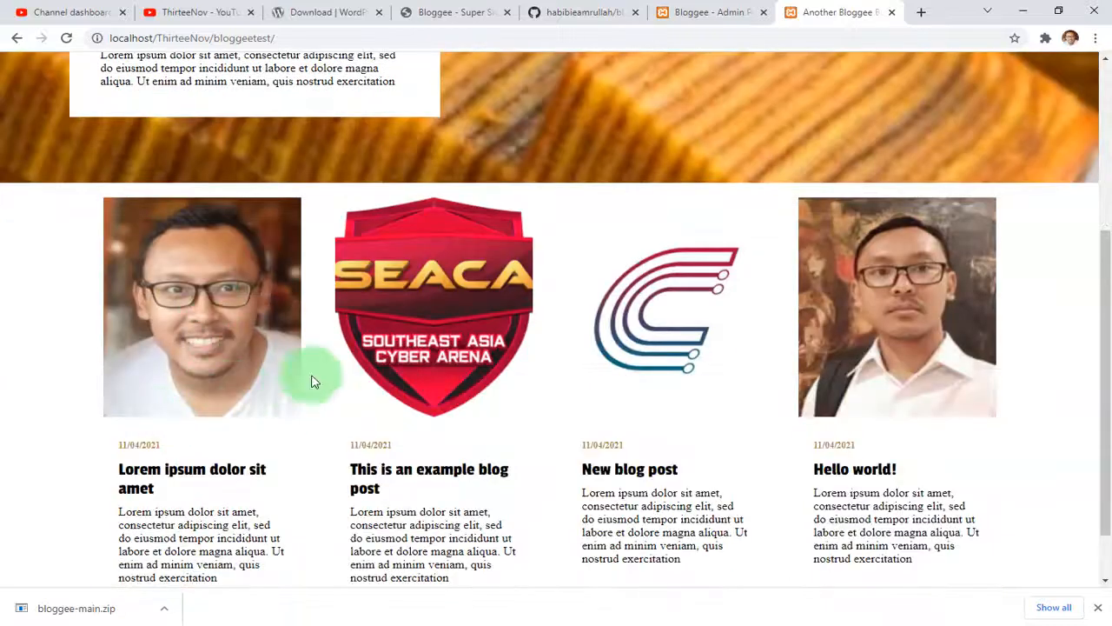
Step: Set the SEACA logo as the featured image of "Lorem ipsum dolor sit amet" and save the article
click(721, 9)
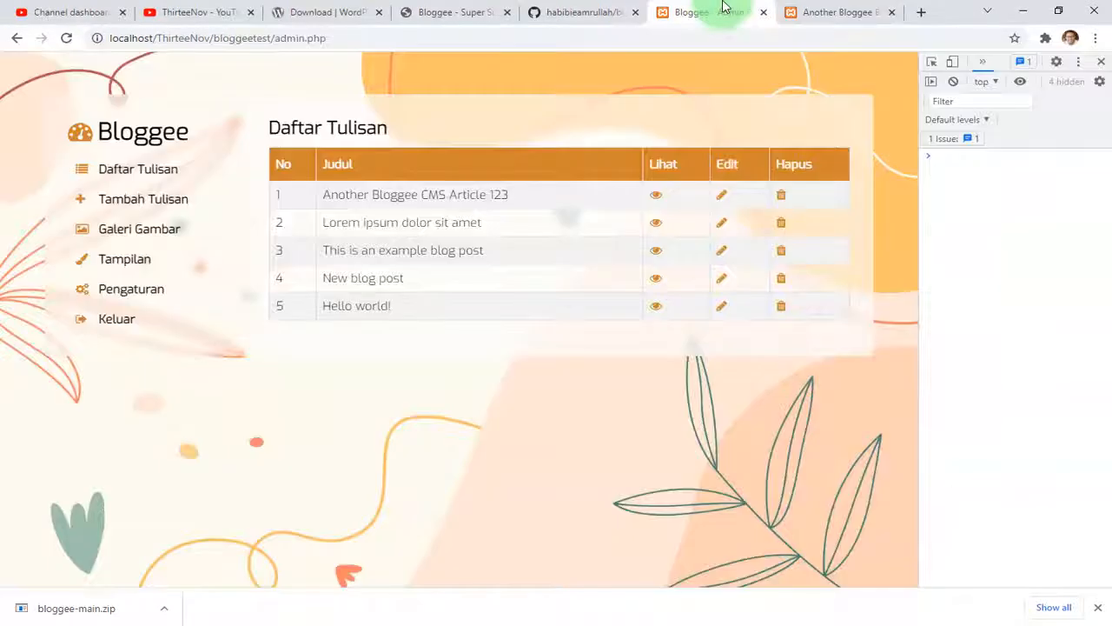
click(719, 223)
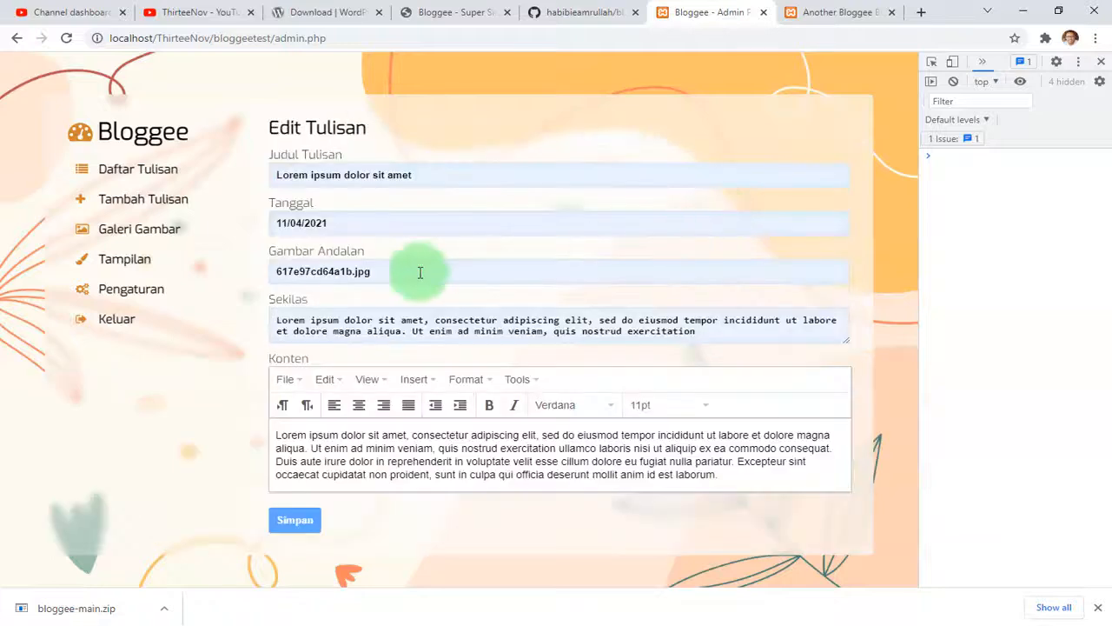
click(392, 273)
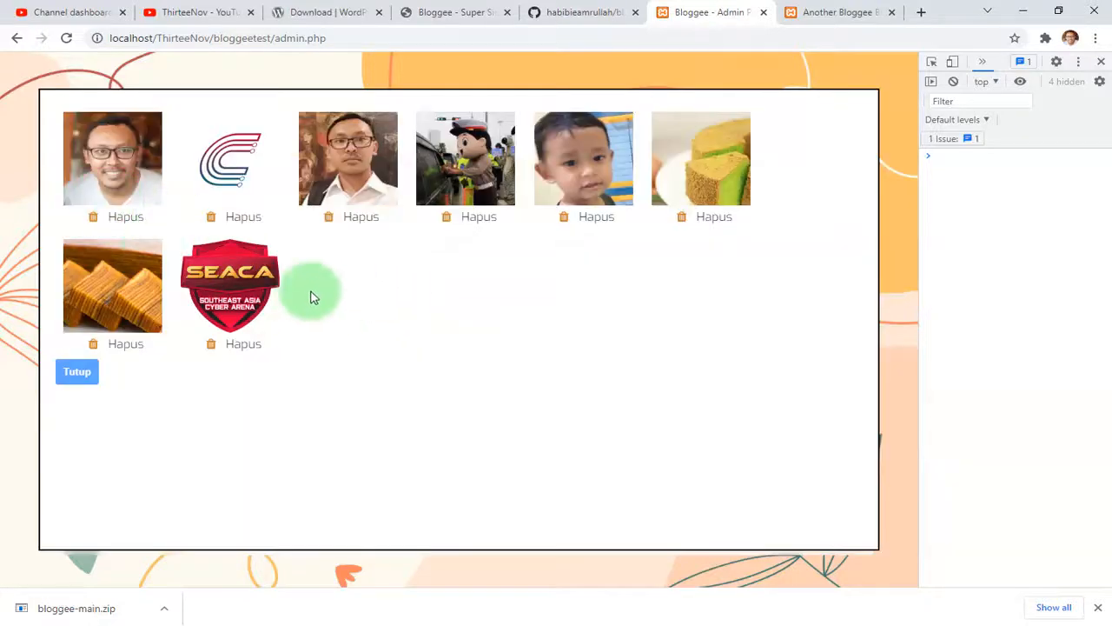
click(222, 287)
click(296, 526)
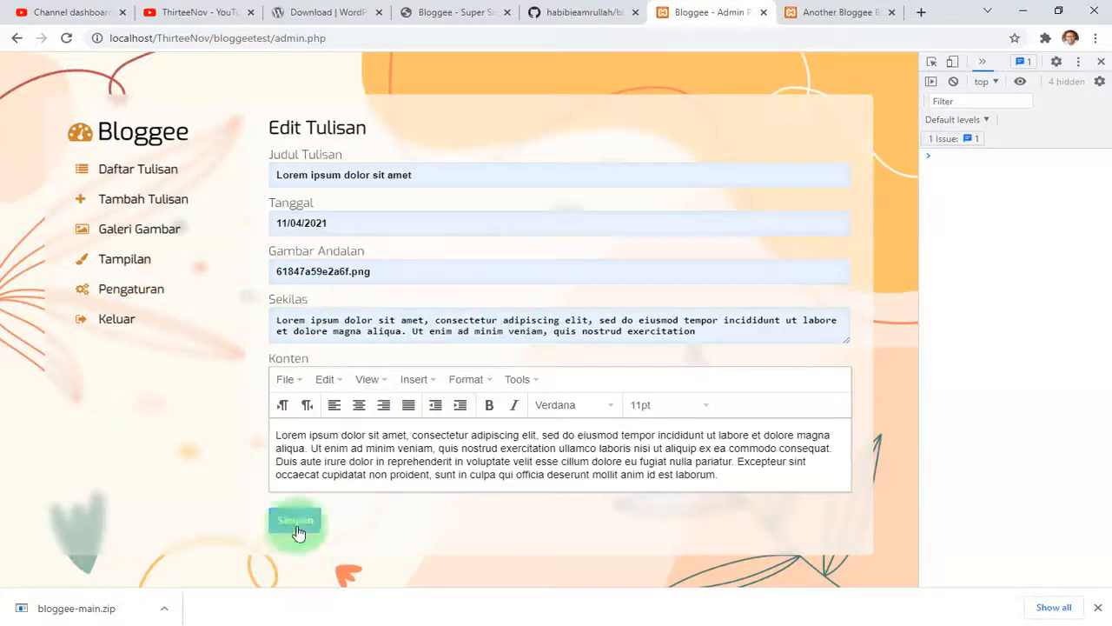
Step: Reload the blog's home page and check the featured image on the "Lorem ipsum dolor sit amet" card and the site address
click(830, 12)
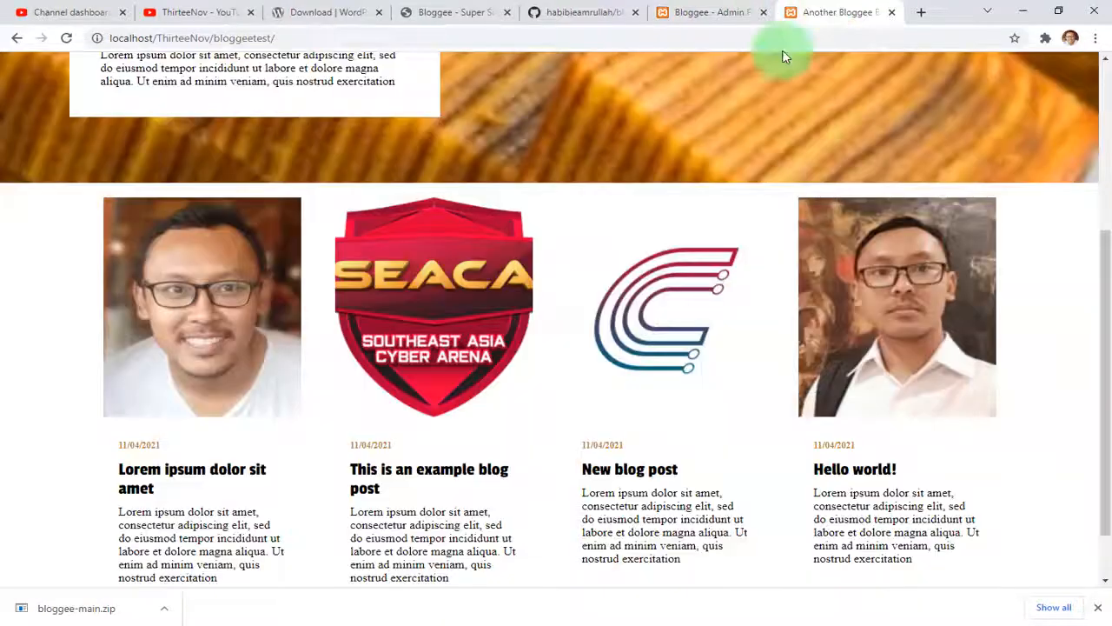
click(67, 37)
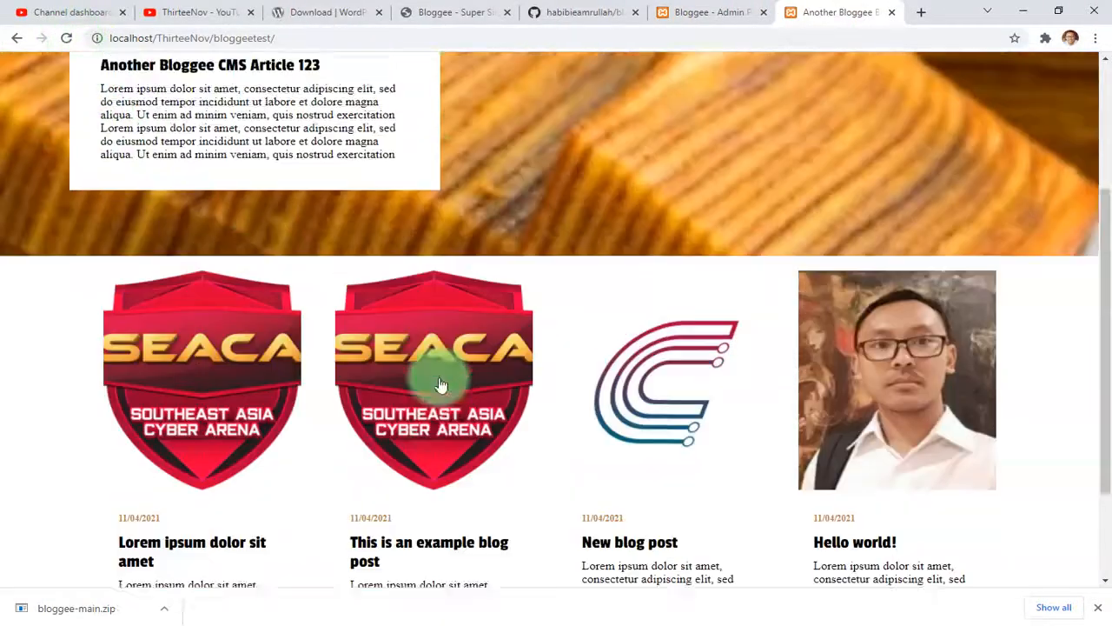
scroll(417, 347, down, 2)
scroll(452, 416, up, 4)
scroll(417, 391, down, 4)
click(180, 45)
click(218, 42)
Step: Set the green cake picture as the featured image of "Lorem ipsum dolor sit amet" and save the article
click(698, 11)
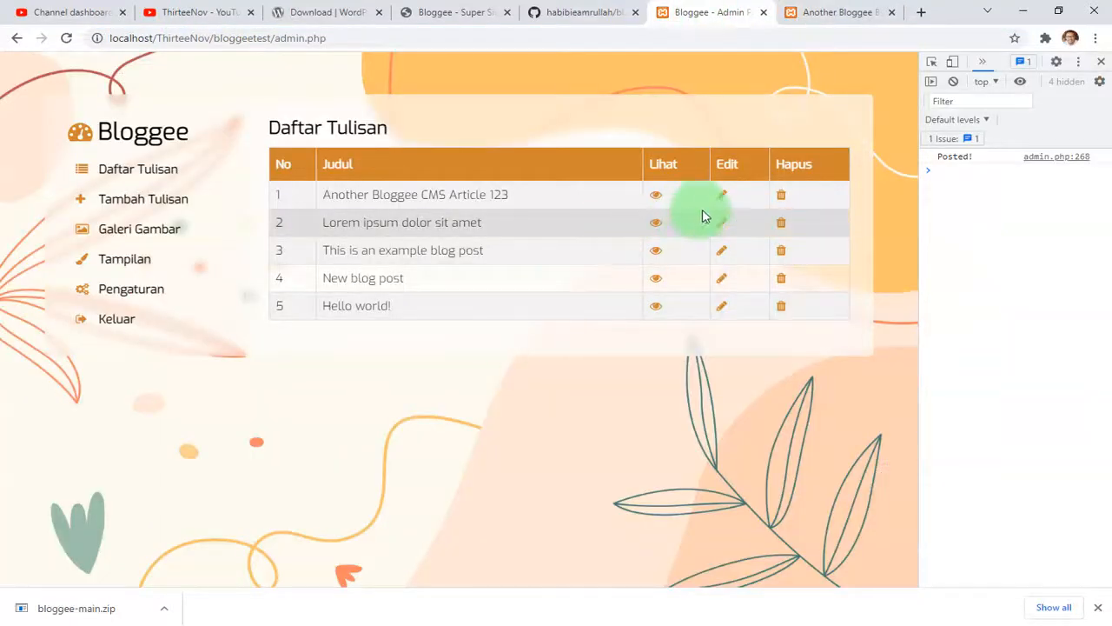
click(722, 229)
click(385, 269)
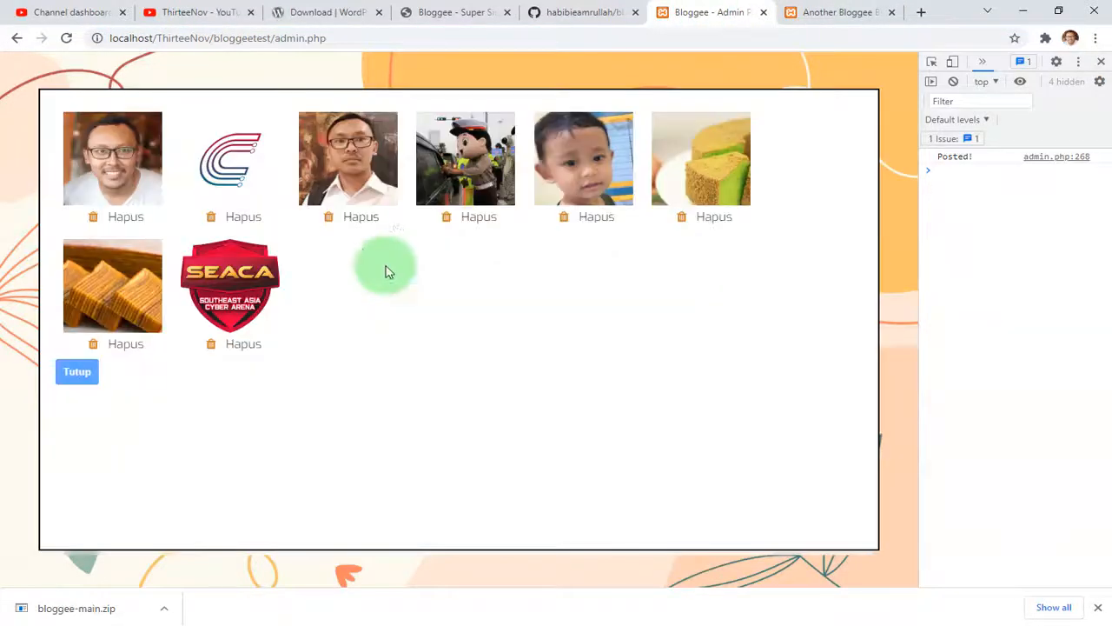
click(465, 196)
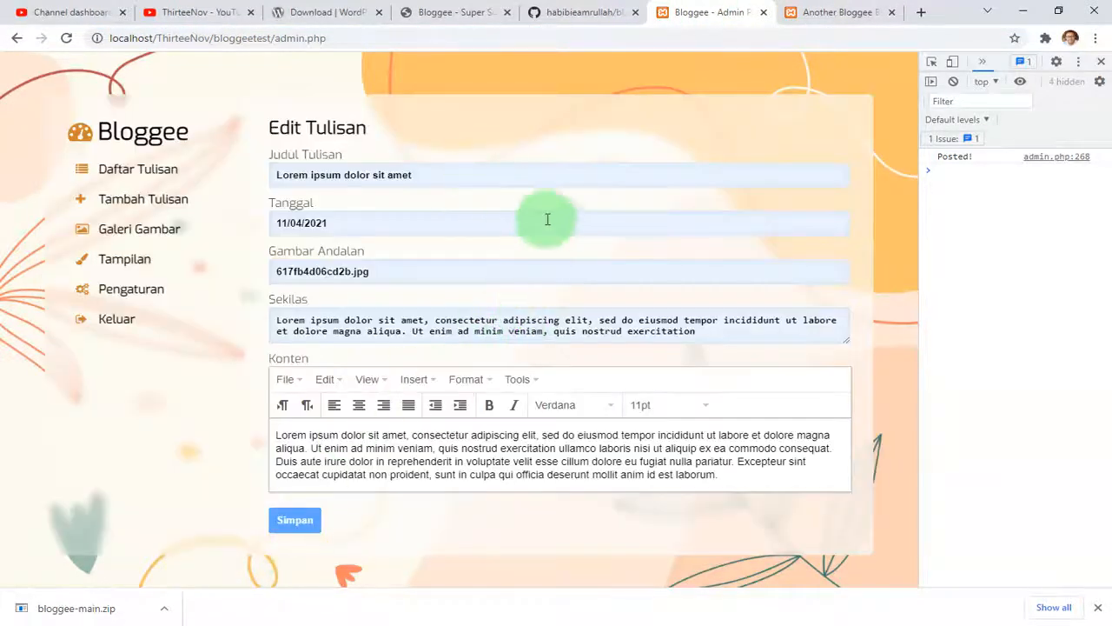
click(421, 233)
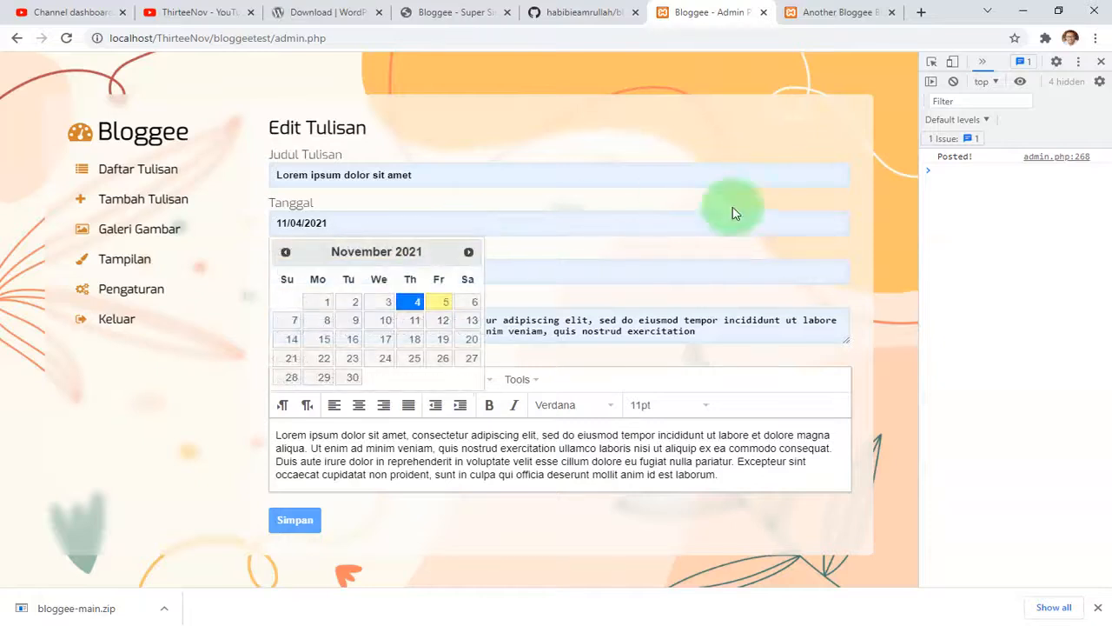
click(588, 276)
click(675, 178)
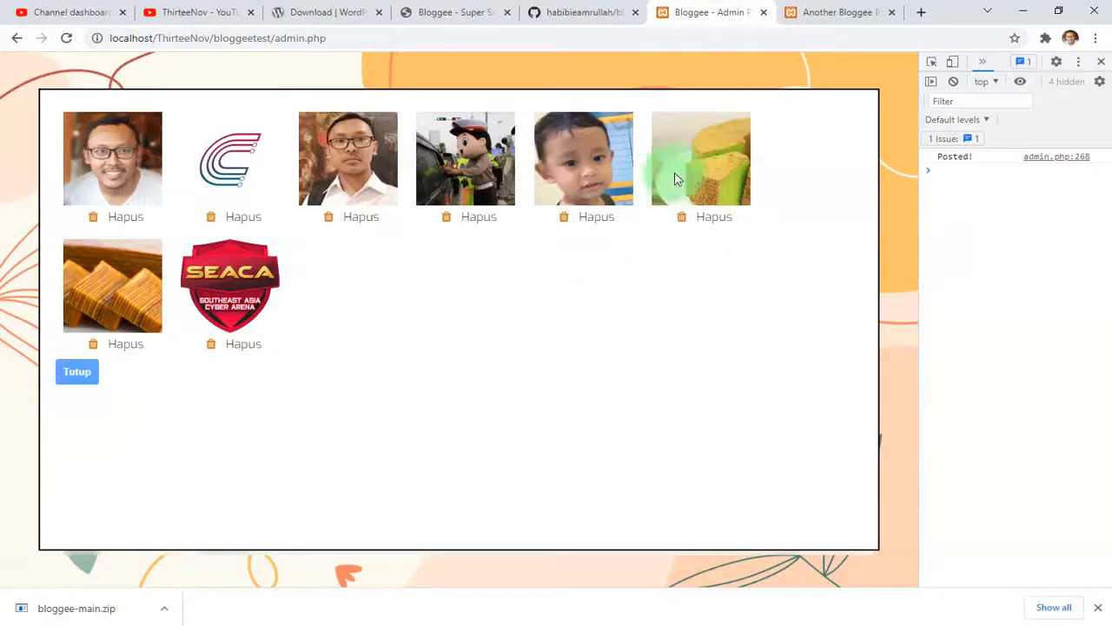
click(295, 521)
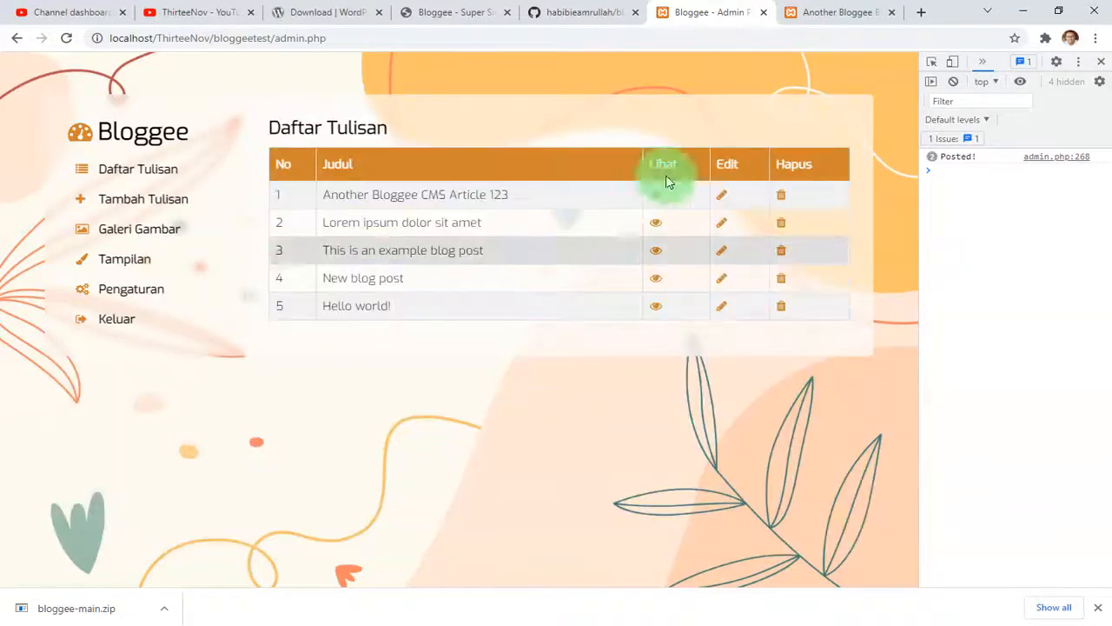
Step: Reload the blog's home page and look over the article cards from the header to the footer
click(825, 12)
click(68, 38)
scroll(650, 418, up, 5)
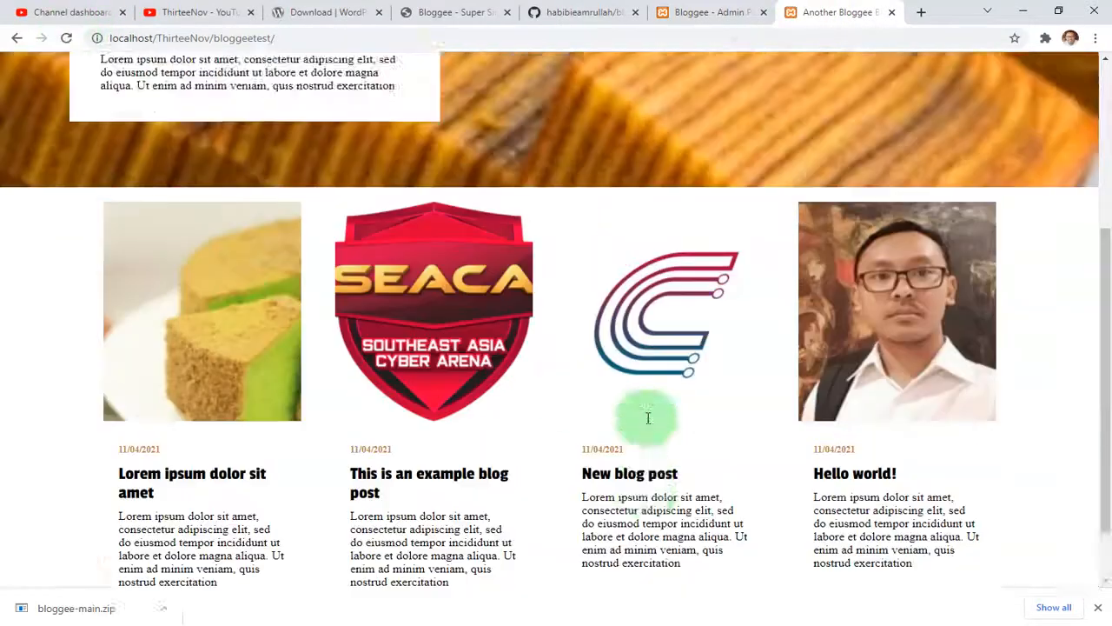
scroll(271, 394, down, 5)
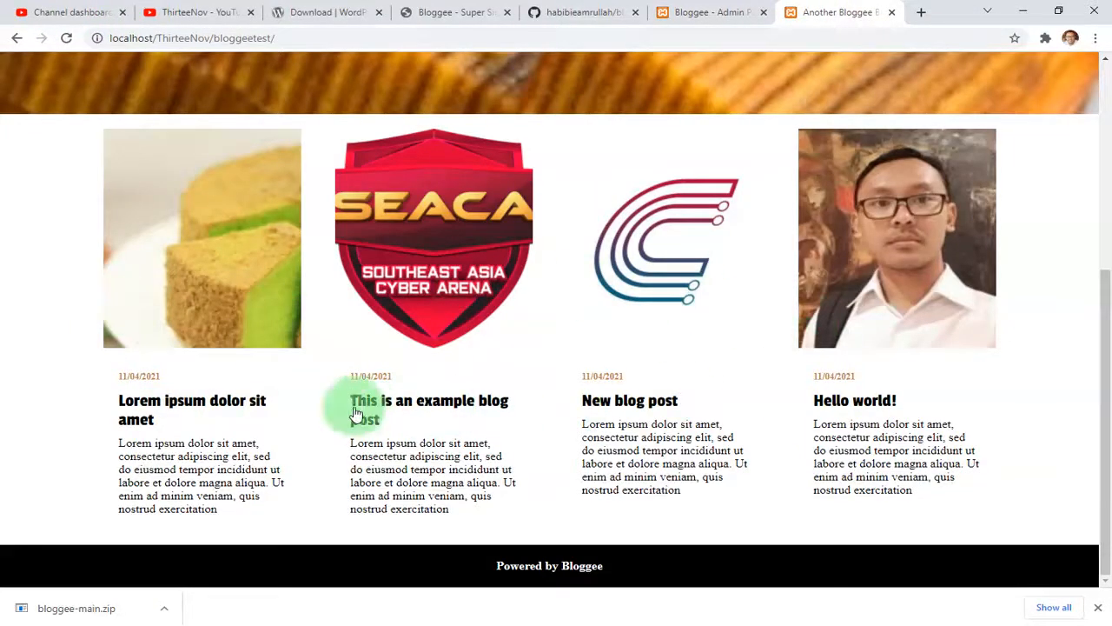
scroll(536, 442, up, 4)
scroll(798, 410, down, 5)
Step: Review the website settings and the image gallery in the admin panel
click(705, 12)
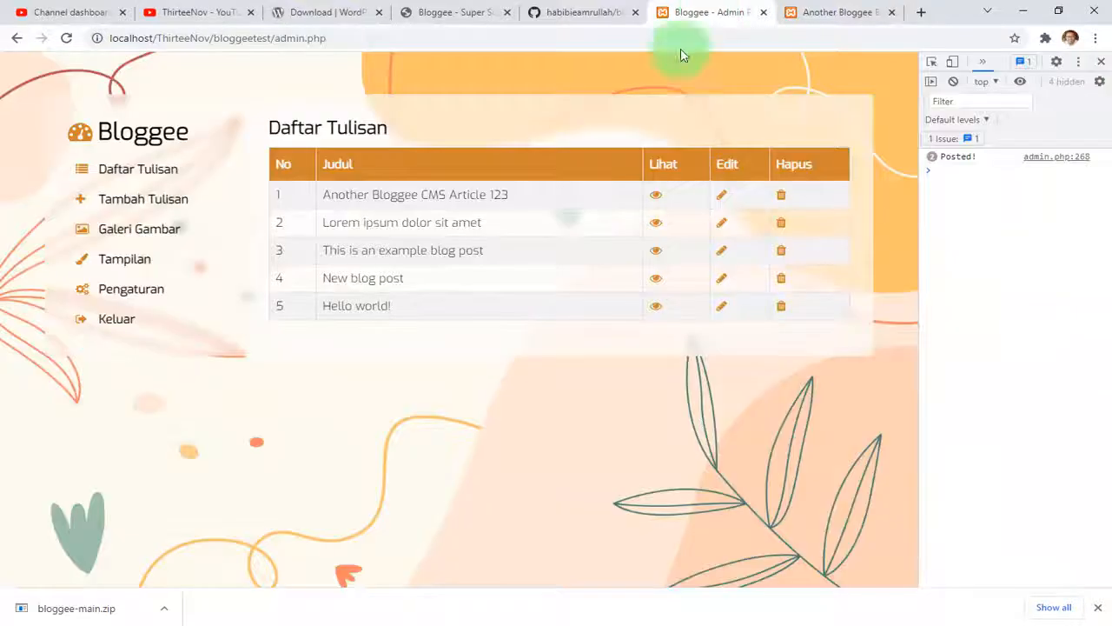
click(96, 297)
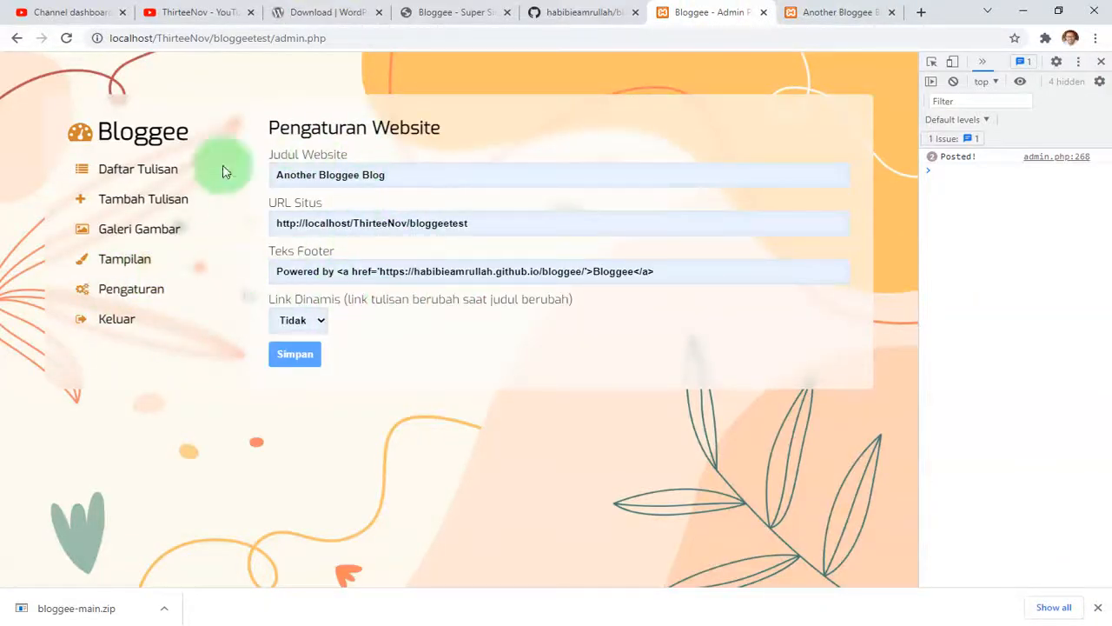
click(158, 238)
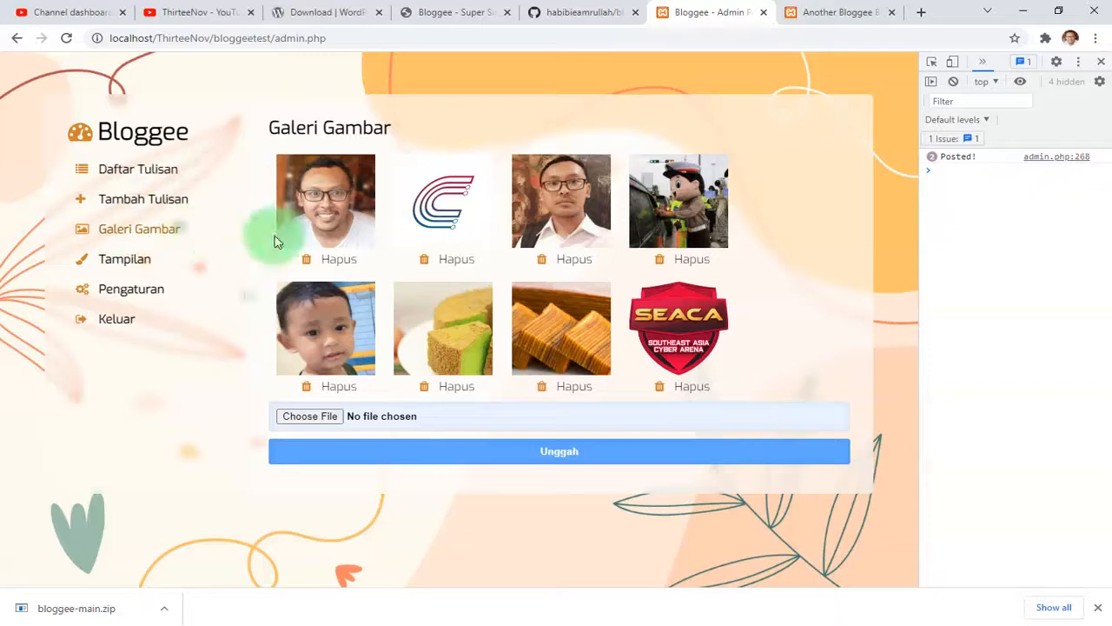
Step: Open the appearance and theme settings and compare the available site themes with the blog's home page
click(128, 260)
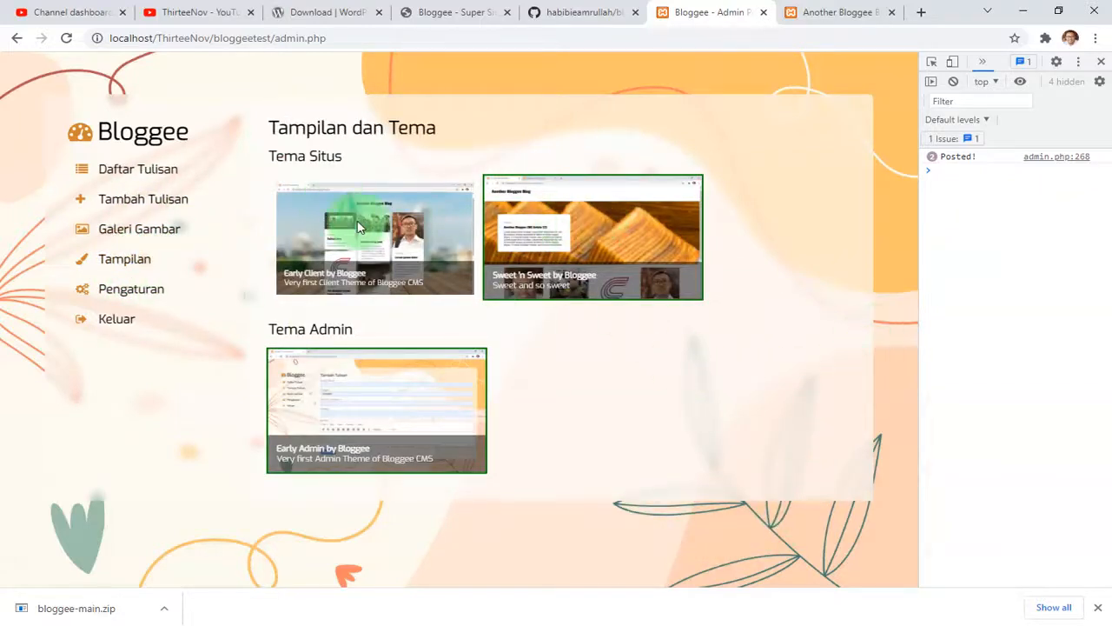
click(810, 9)
scroll(360, 310, up, 5)
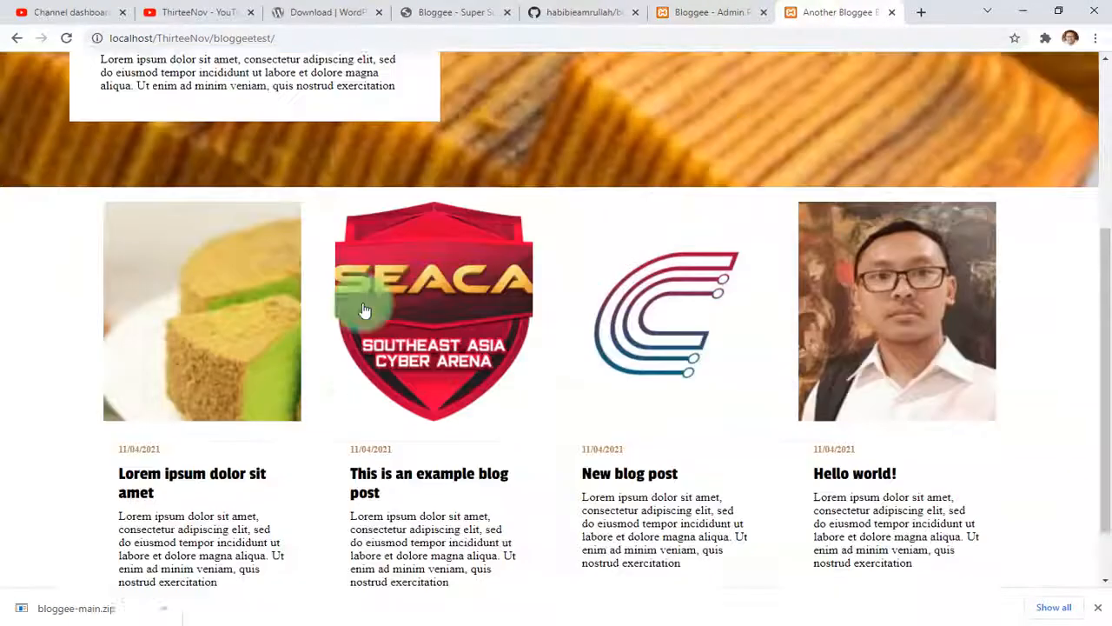
click(682, 14)
click(415, 237)
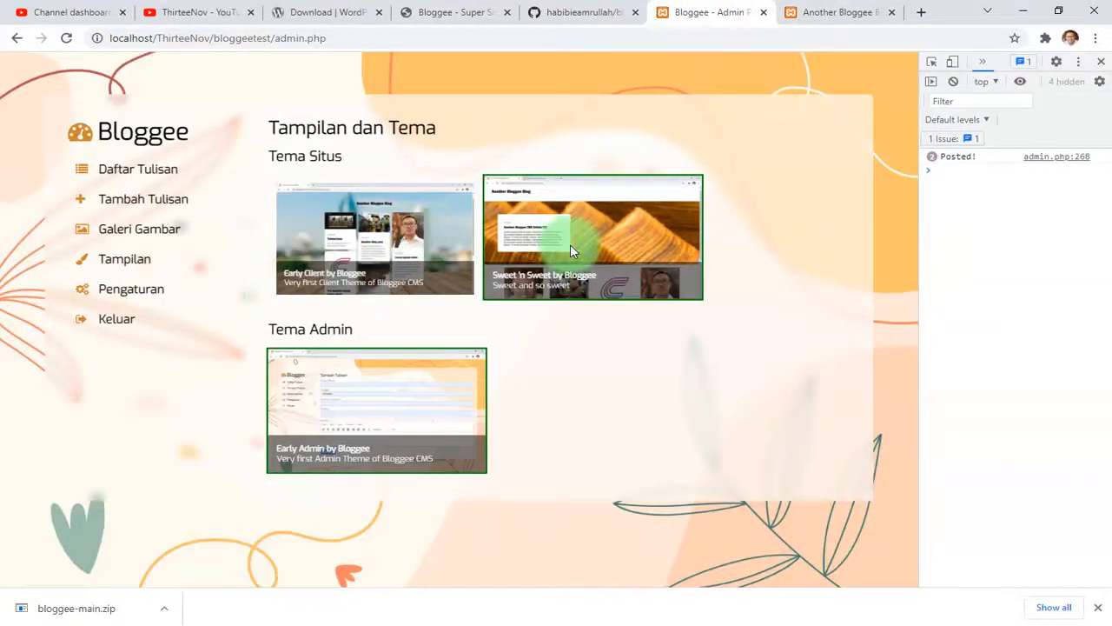
Step: Activate the Early Client by Bloggee site theme and reload the blog's home page
click(373, 239)
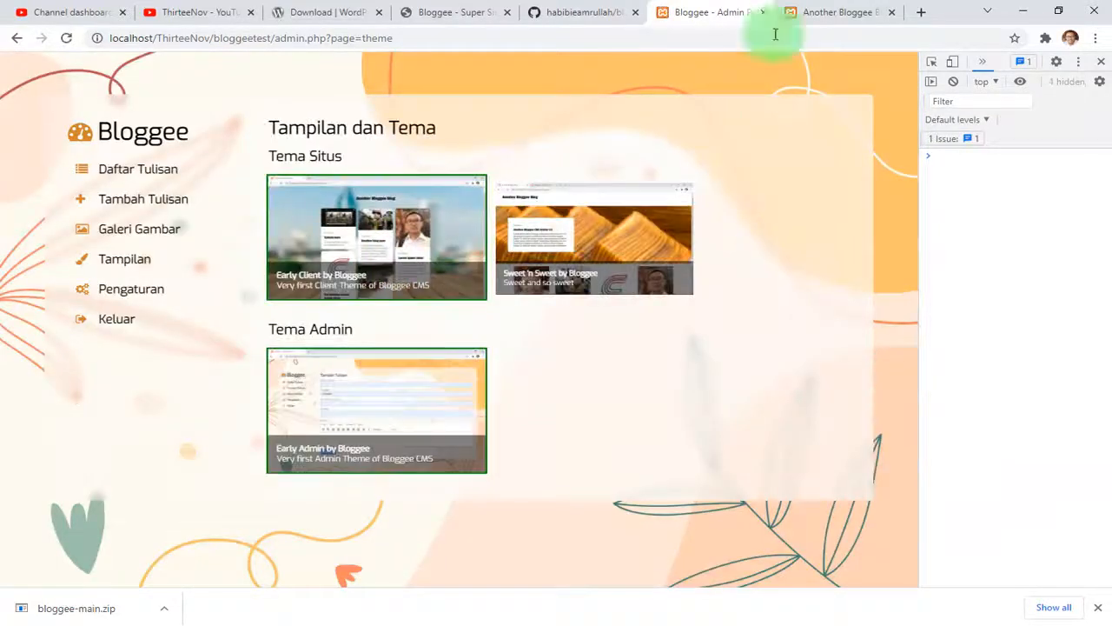
click(839, 11)
scroll(216, 334, down, 4)
scroll(342, 405, up, 5)
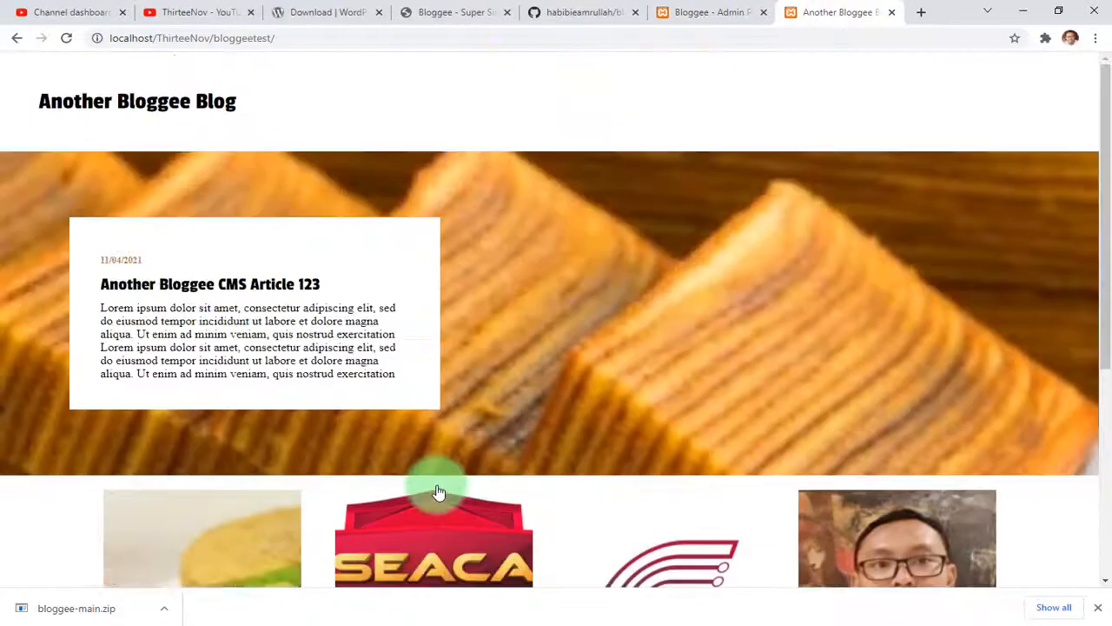
click(185, 115)
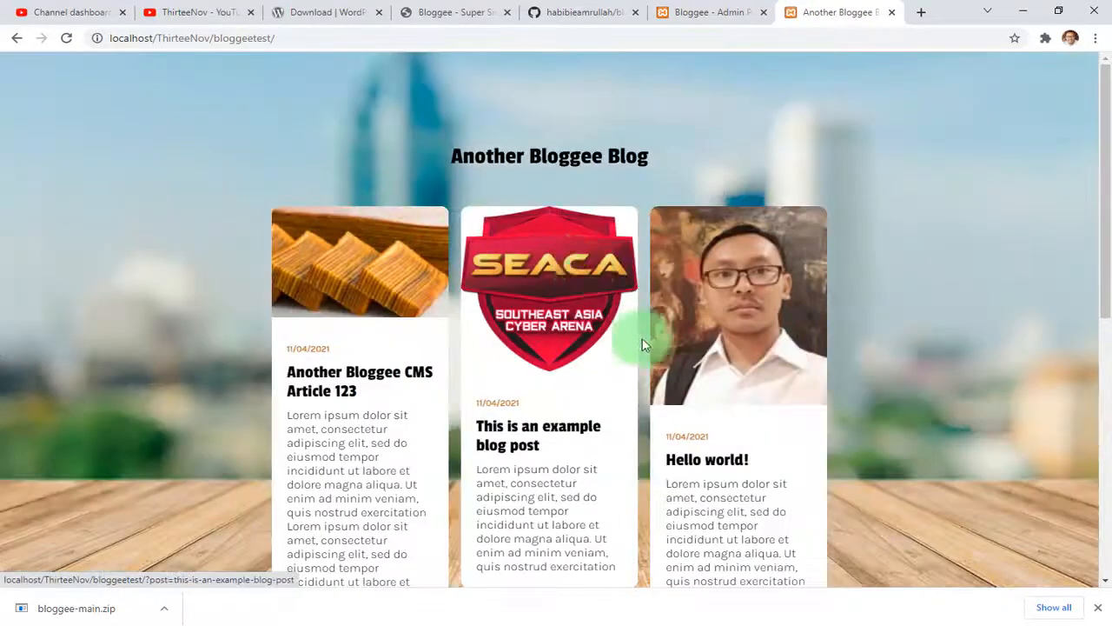
Step: Look over the article cards on the home page and read the article "This is an example blog post"
scroll(643, 402, down, 5)
scroll(642, 404, up, 3)
click(528, 340)
scroll(576, 405, down, 2)
scroll(613, 425, up, 2)
Step: Compare the open article page with the site theme thumbnails in the admin panel
click(728, 7)
click(822, 20)
click(709, 7)
click(817, 12)
click(686, 6)
click(824, 9)
click(693, 12)
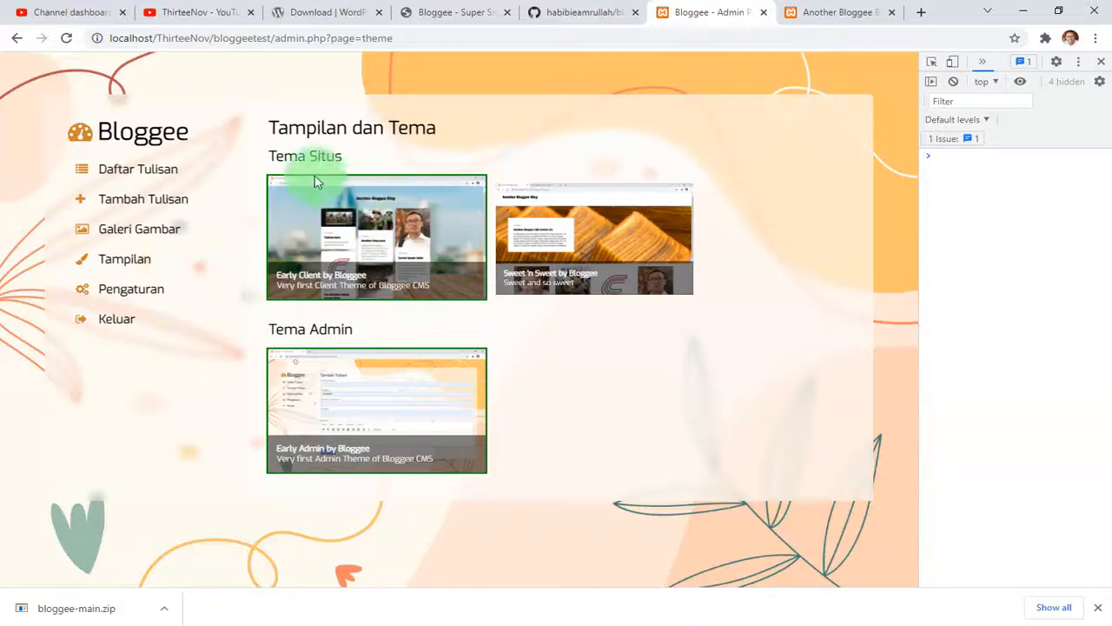
click(821, 10)
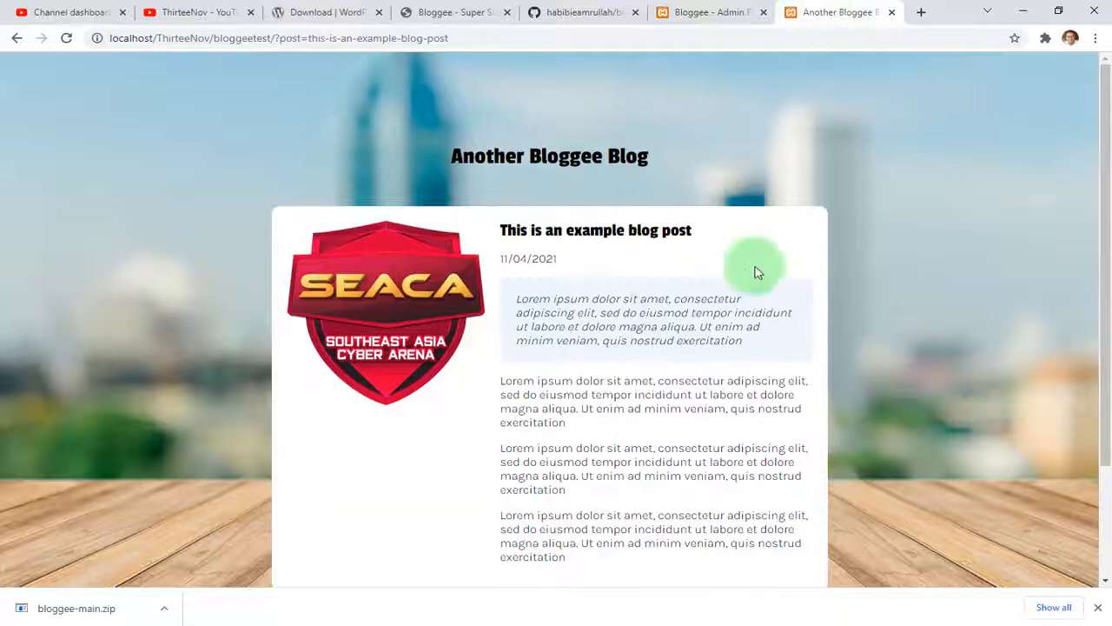
click(708, 12)
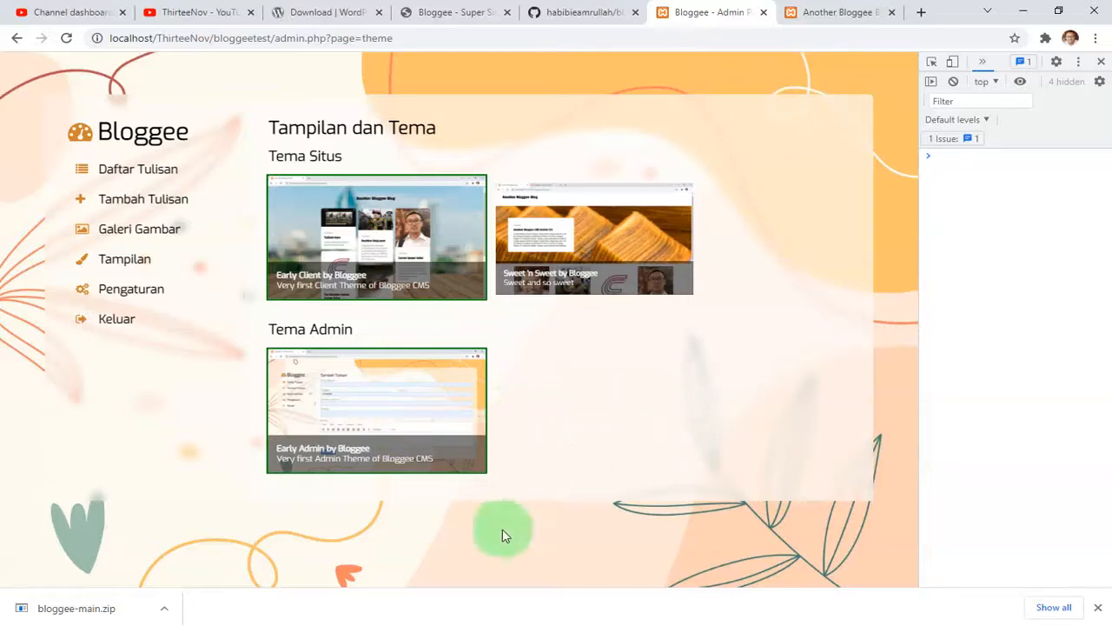
Step: Open the website settings and examine the website title and site URL
click(126, 290)
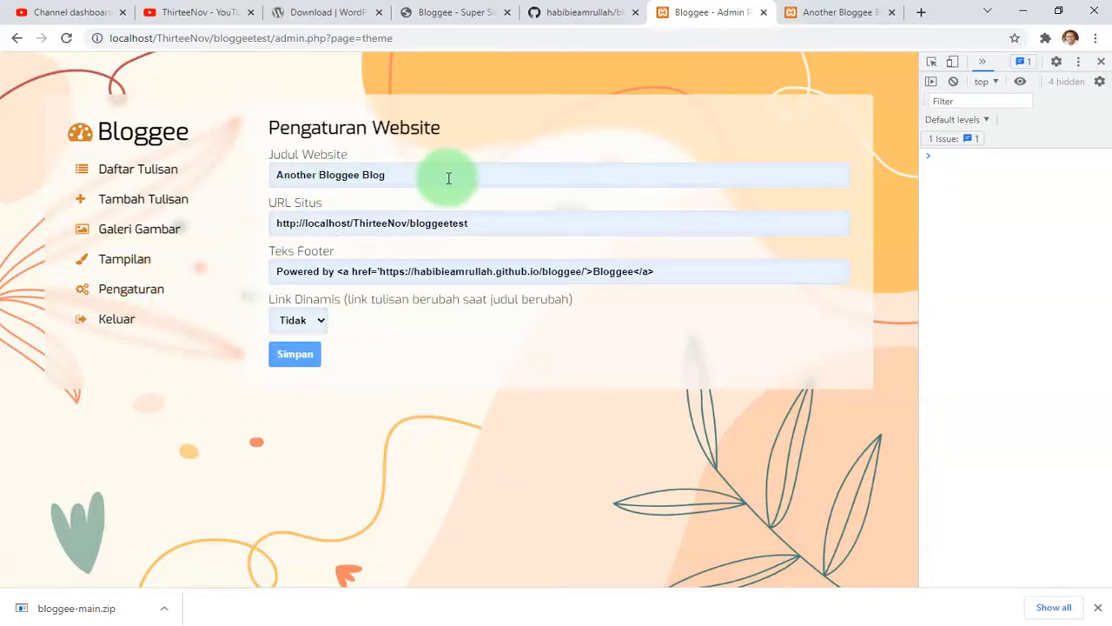
drag(277, 173, 564, 199)
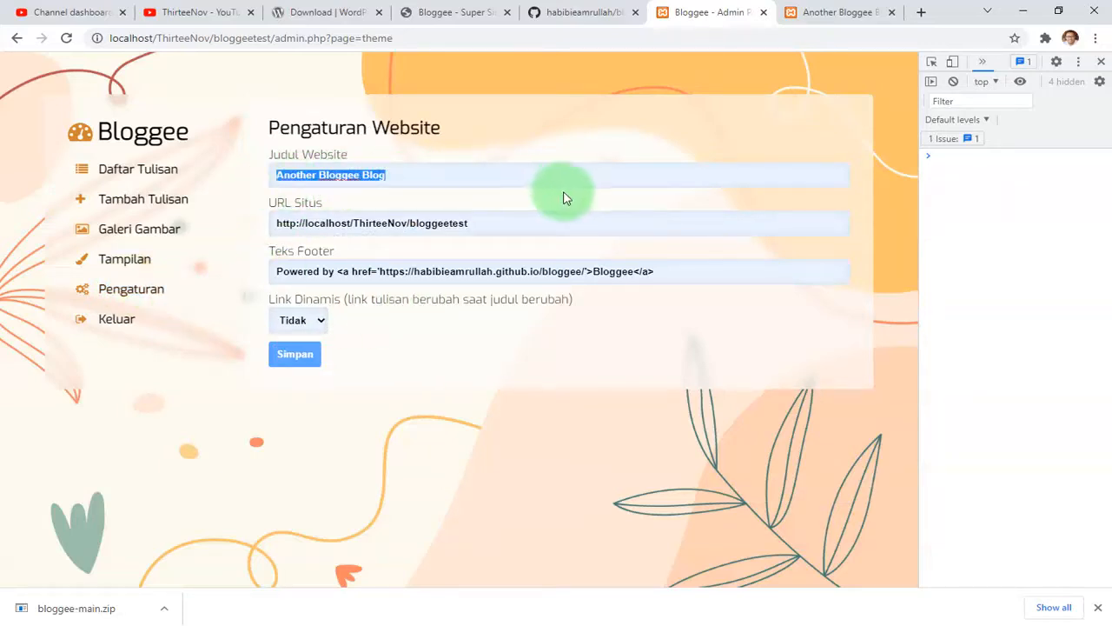
click(302, 223)
drag(362, 226, 203, 226)
click(591, 483)
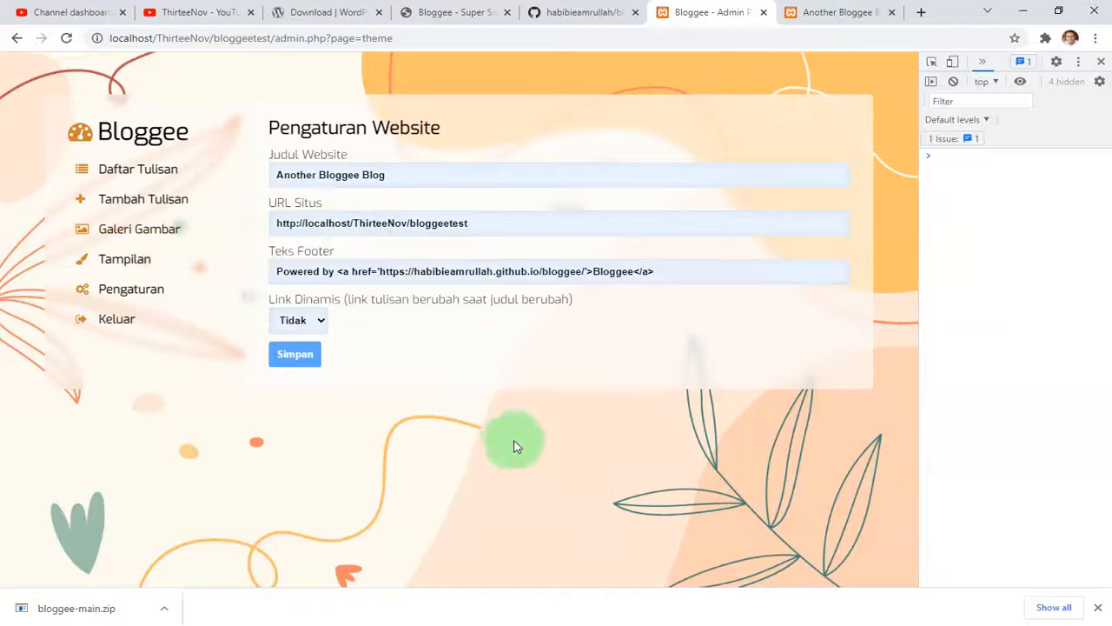
Step: Compare the footer text setting with the article page's footer and inspect the Link Dinamis options
click(530, 267)
double_click(566, 272)
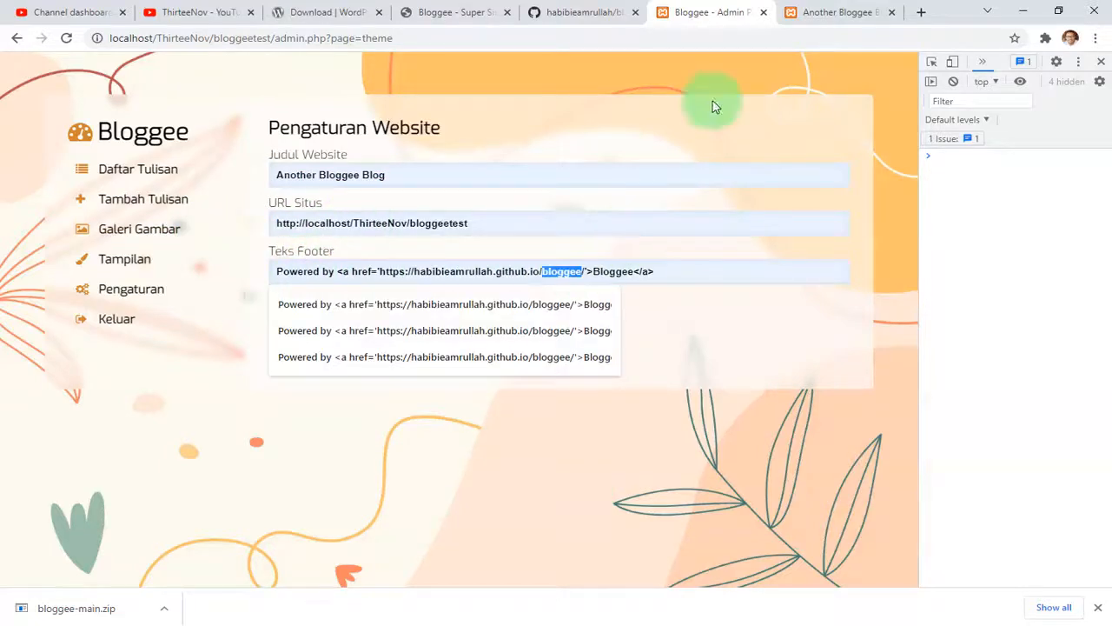
click(790, 12)
scroll(606, 464, down, 3)
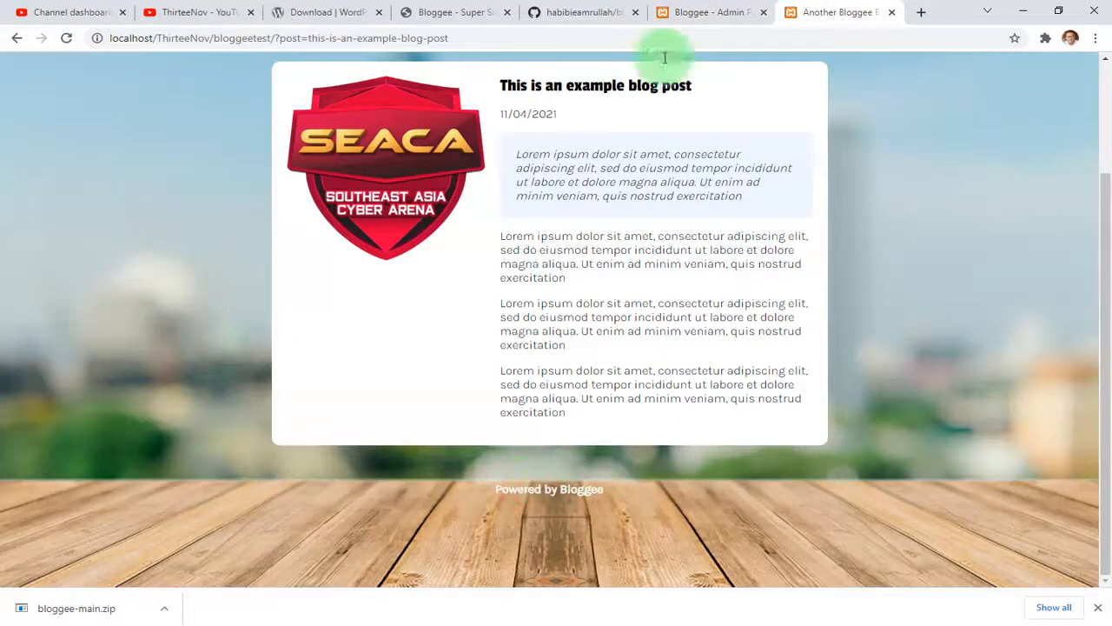
click(684, 9)
click(466, 328)
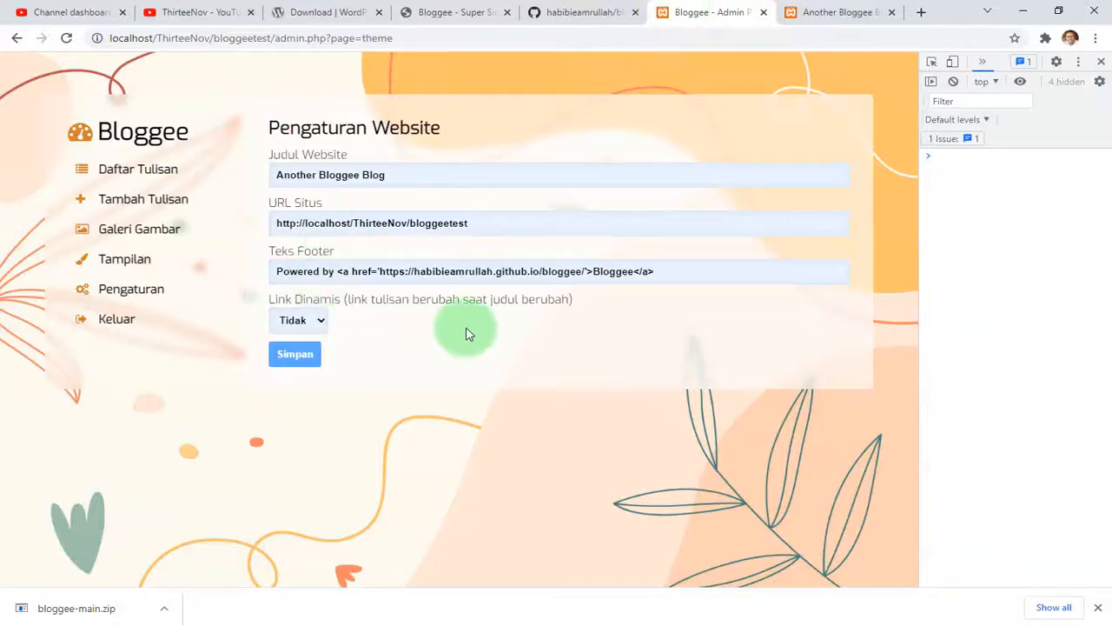
click(434, 331)
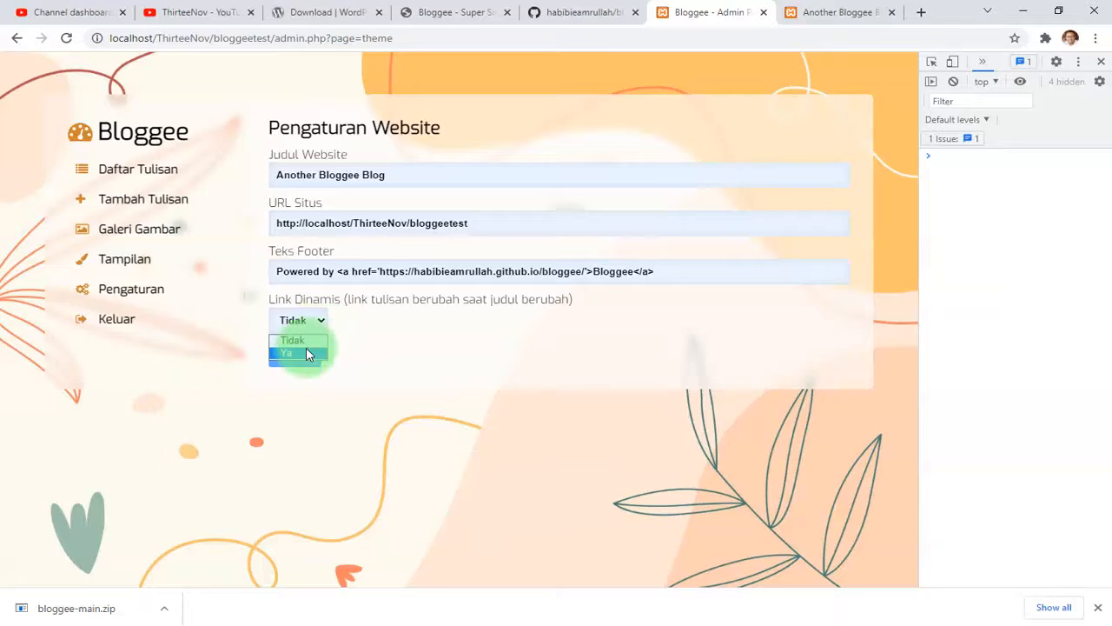
click(350, 335)
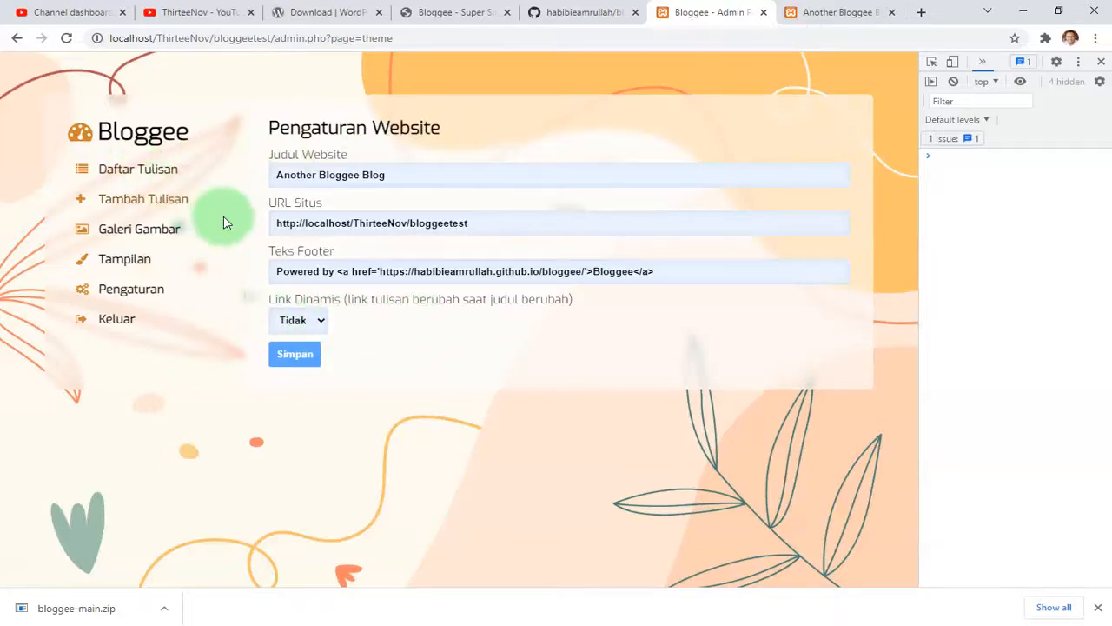
Step: View "Another Bloggee CMS Article 123" from the article list, close the previous blog page, and examine the article's address
click(144, 170)
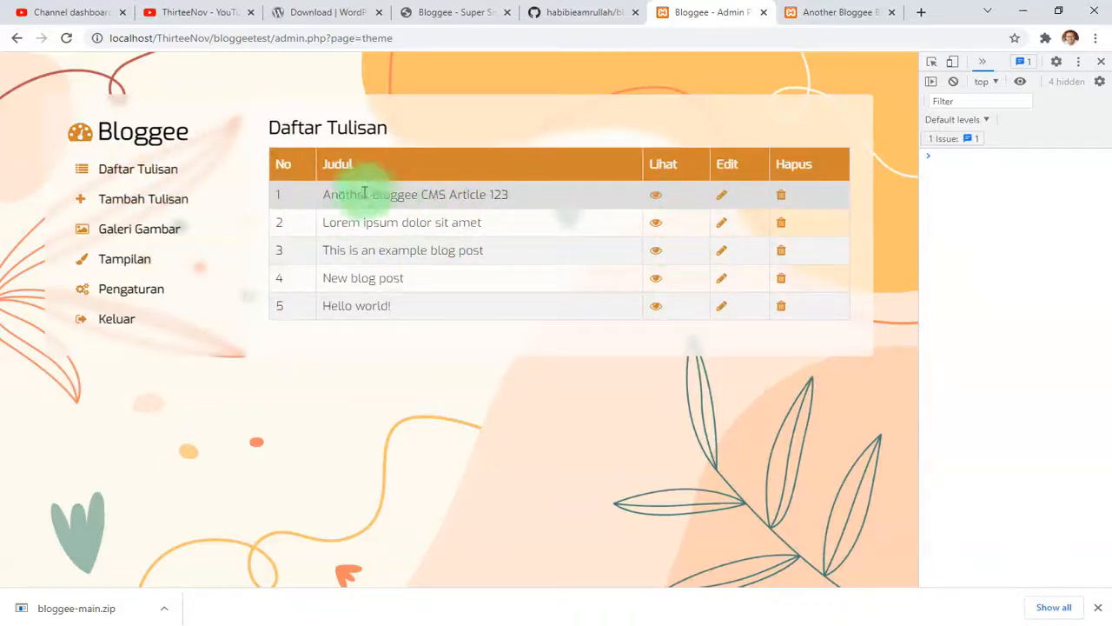
drag(338, 197, 654, 204)
click(654, 201)
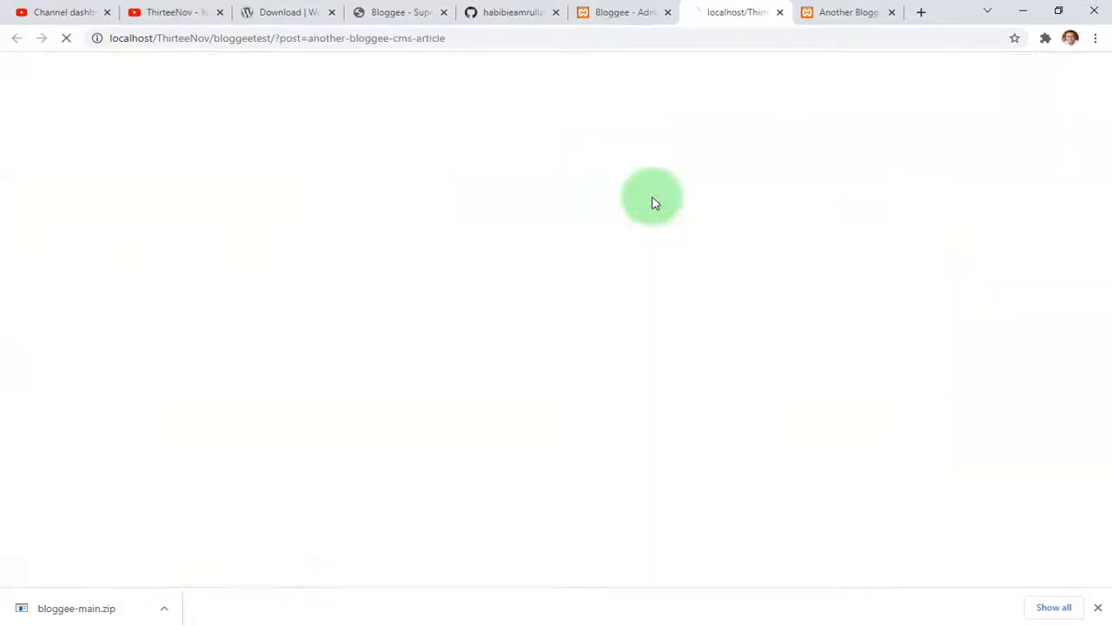
click(898, 18)
click(892, 13)
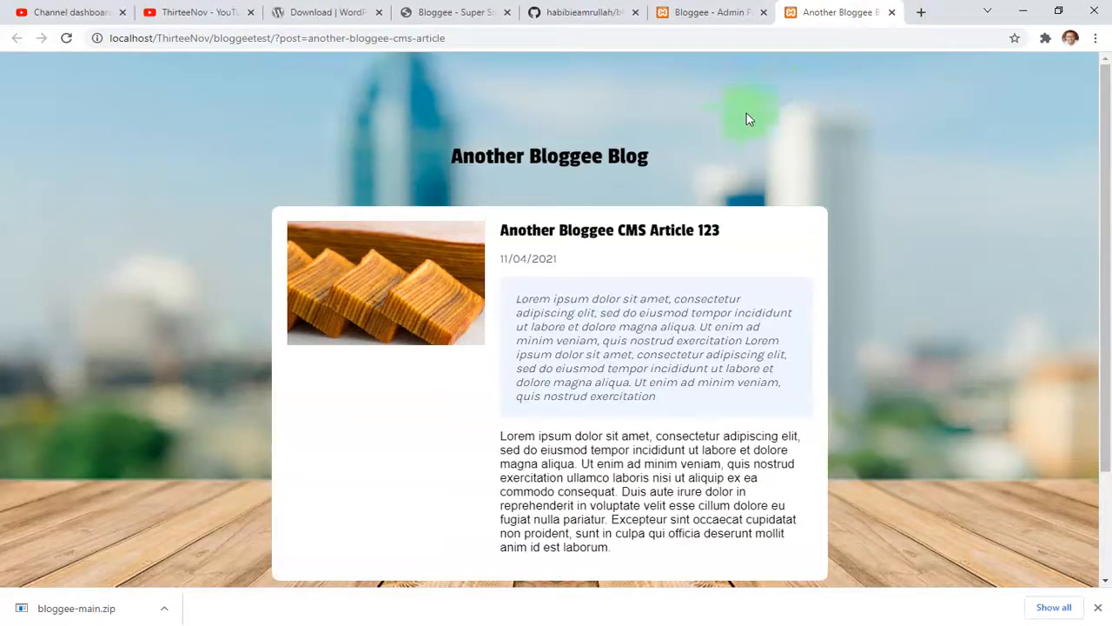
click(678, 15)
click(793, 14)
click(547, 38)
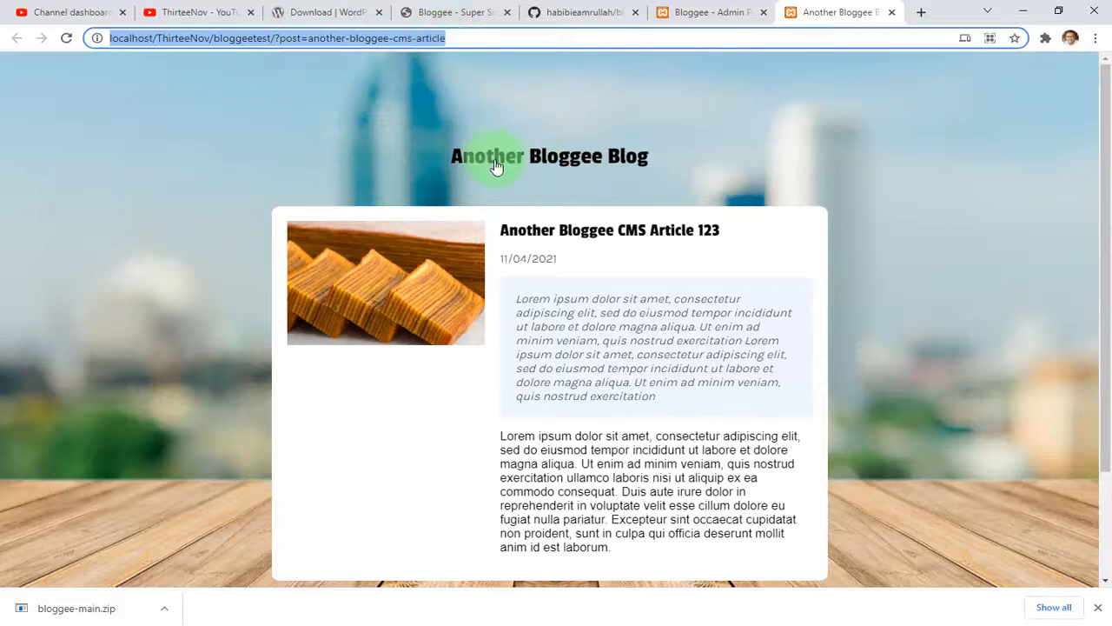
Step: Set Link Dinamis to Ya in the website settings and save them
click(722, 10)
click(172, 291)
click(303, 320)
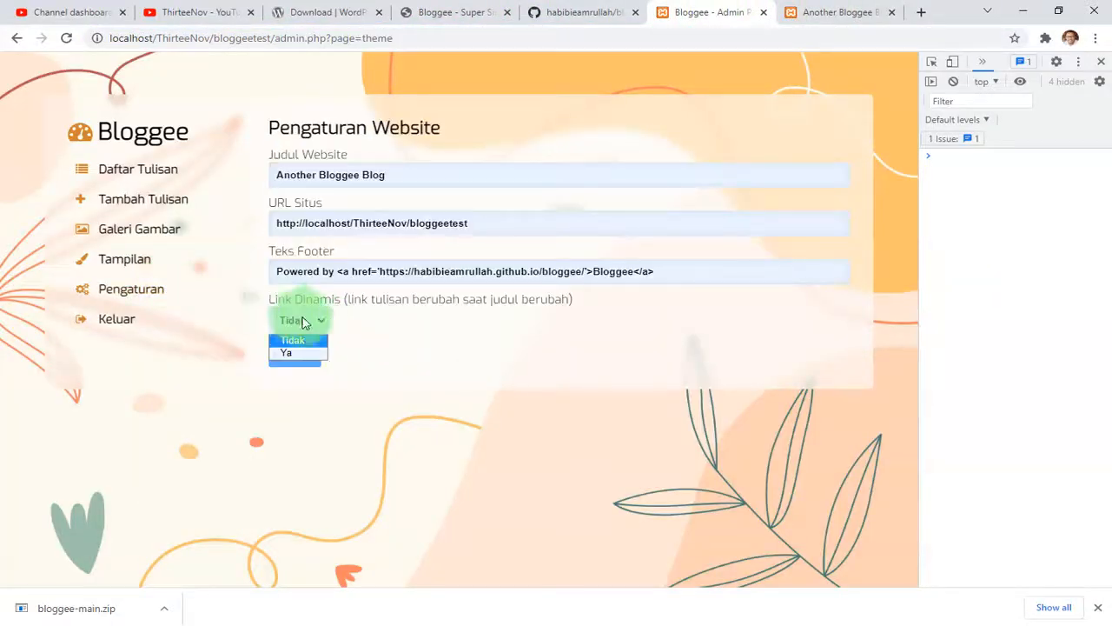
click(305, 350)
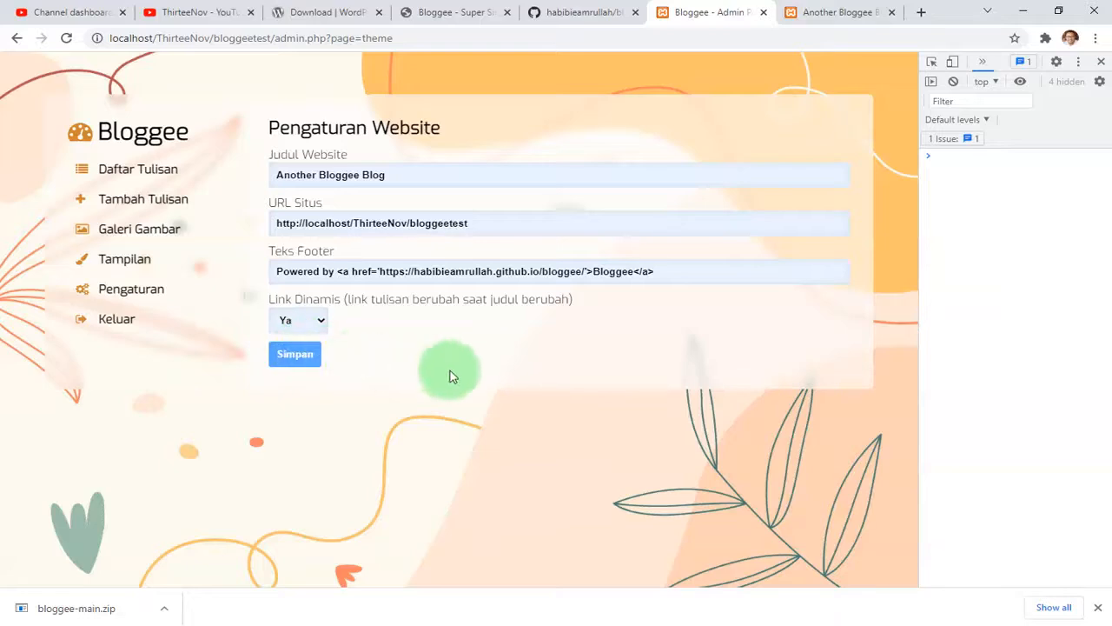
click(301, 358)
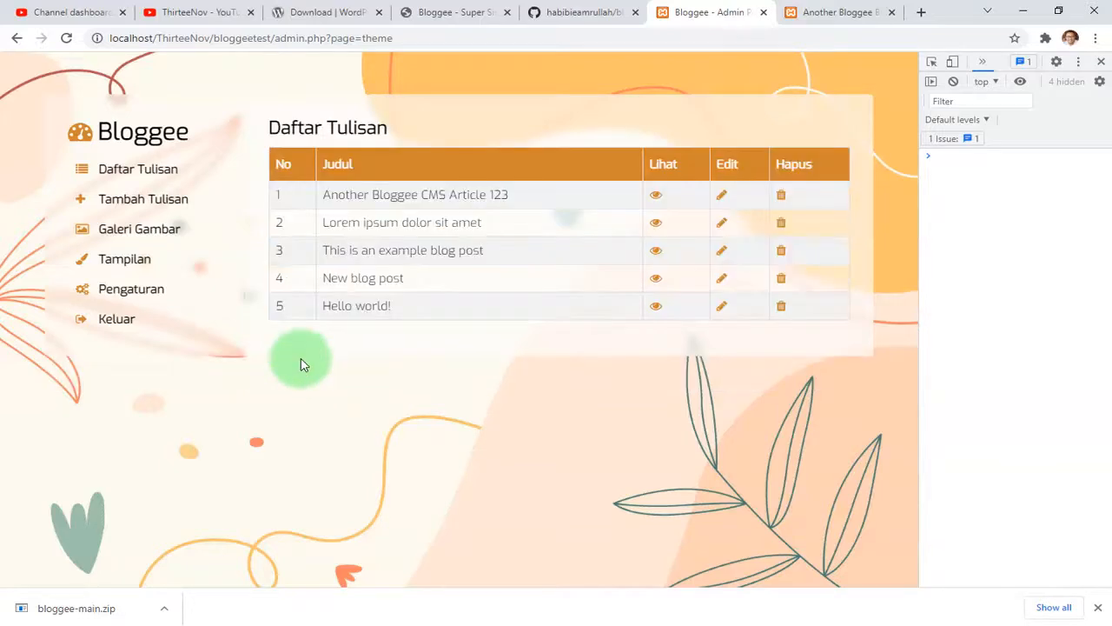
Step: Reload the admin panel and return to the article list
click(502, 40)
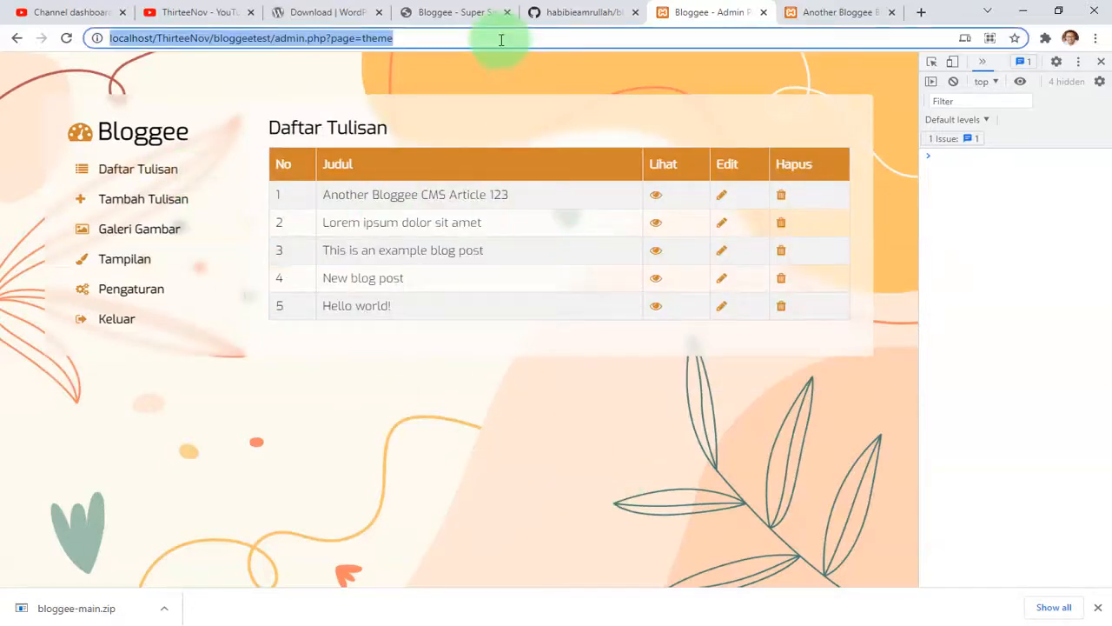
click(198, 170)
click(169, 199)
click(166, 174)
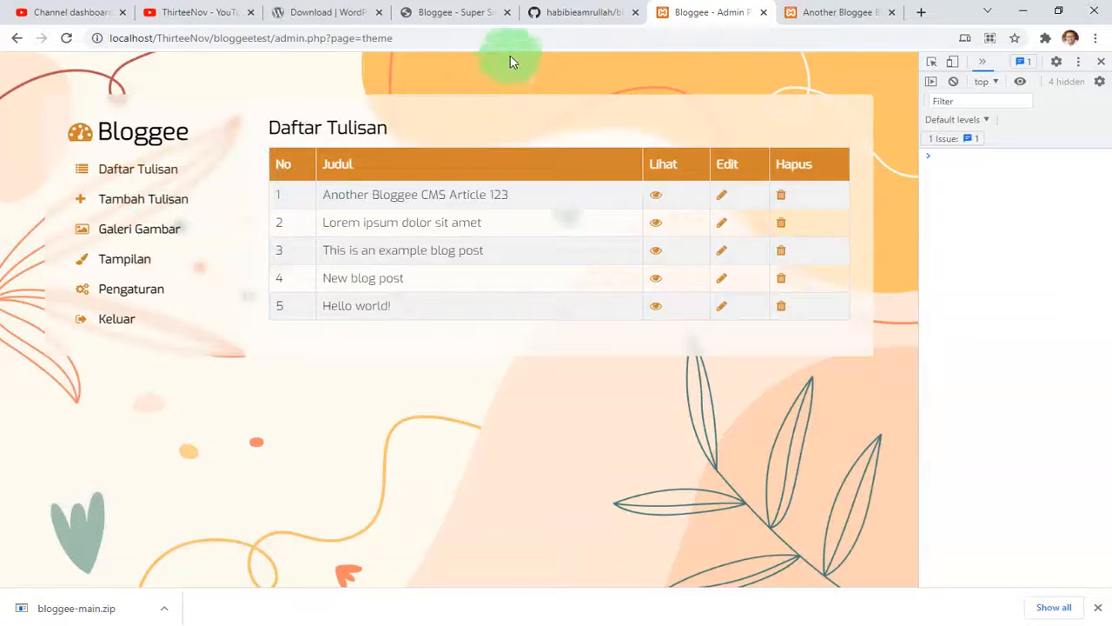
click(516, 40)
key(Return)
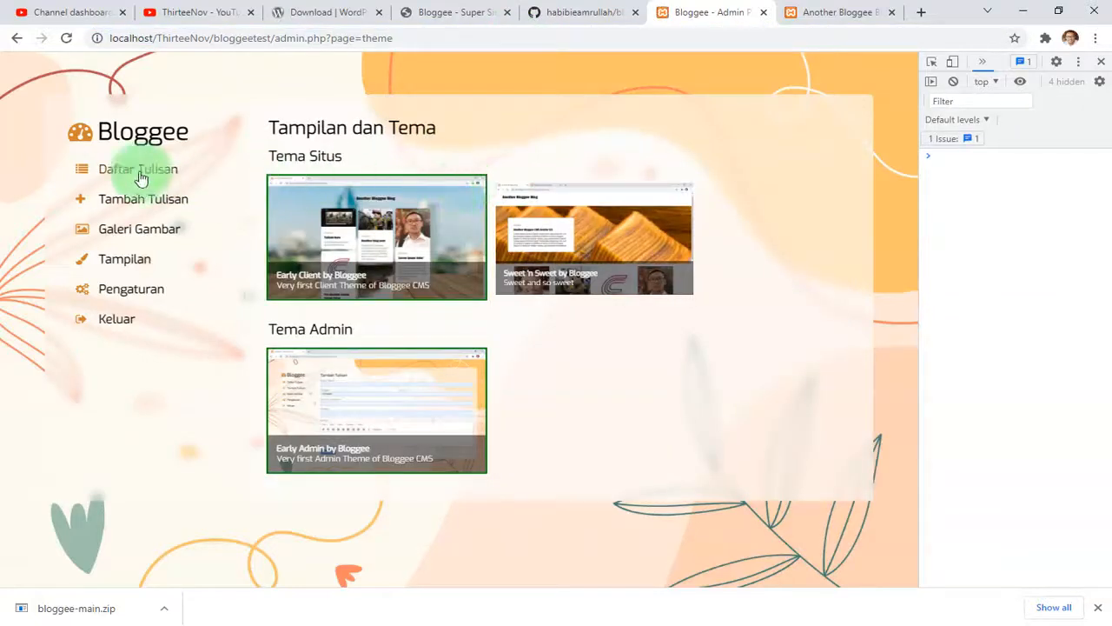
click(142, 178)
click(138, 130)
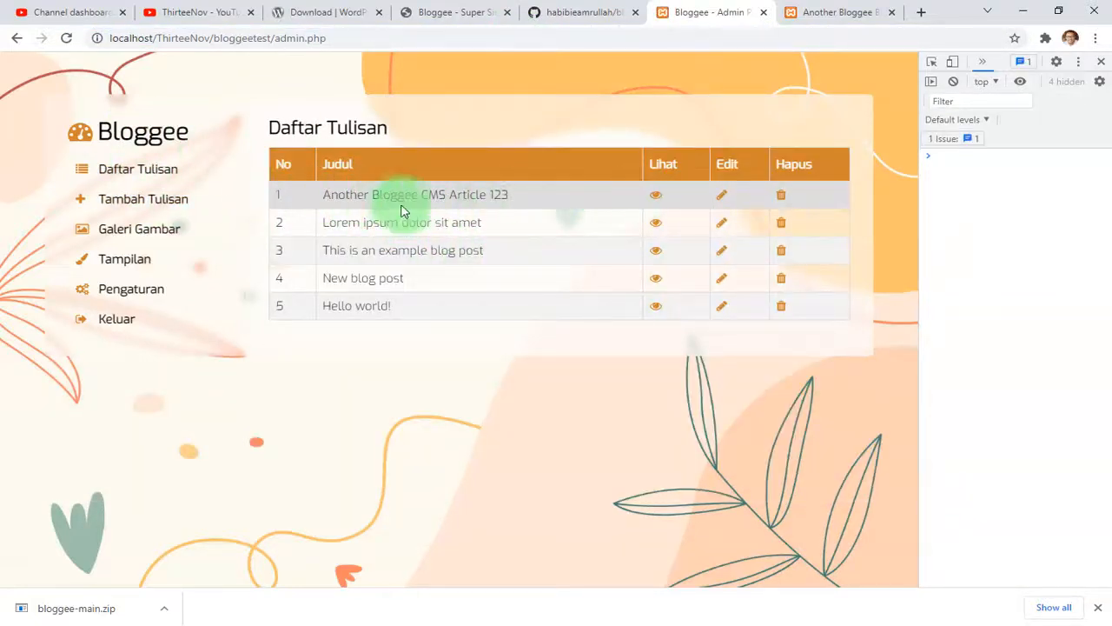
Step: Check the open article's address against its title in the article list
click(839, 12)
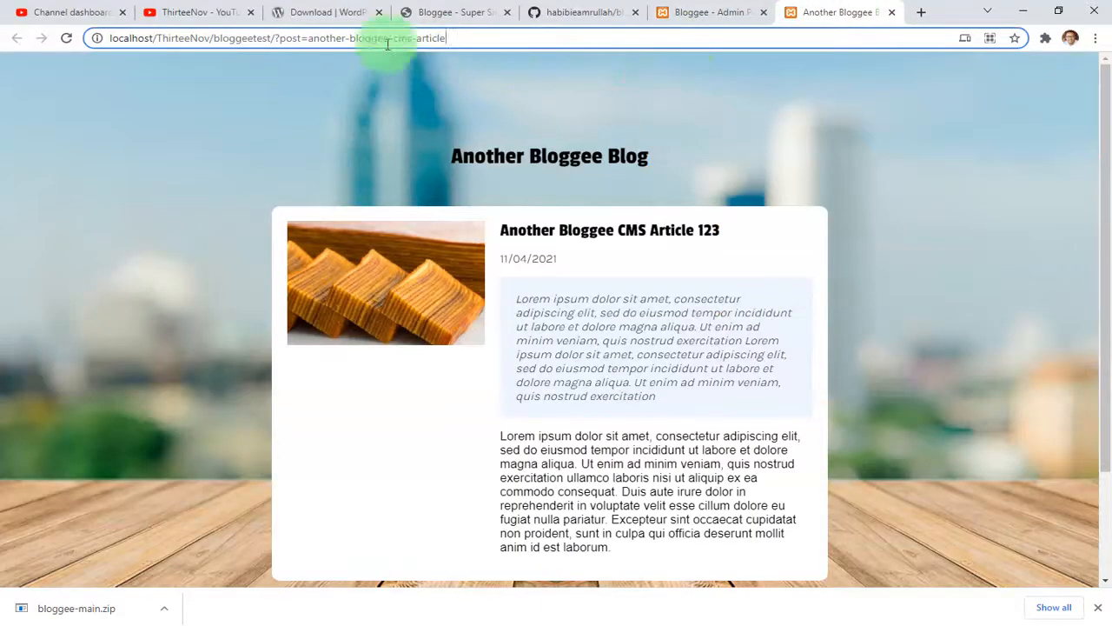
click(708, 13)
click(794, 12)
click(745, 12)
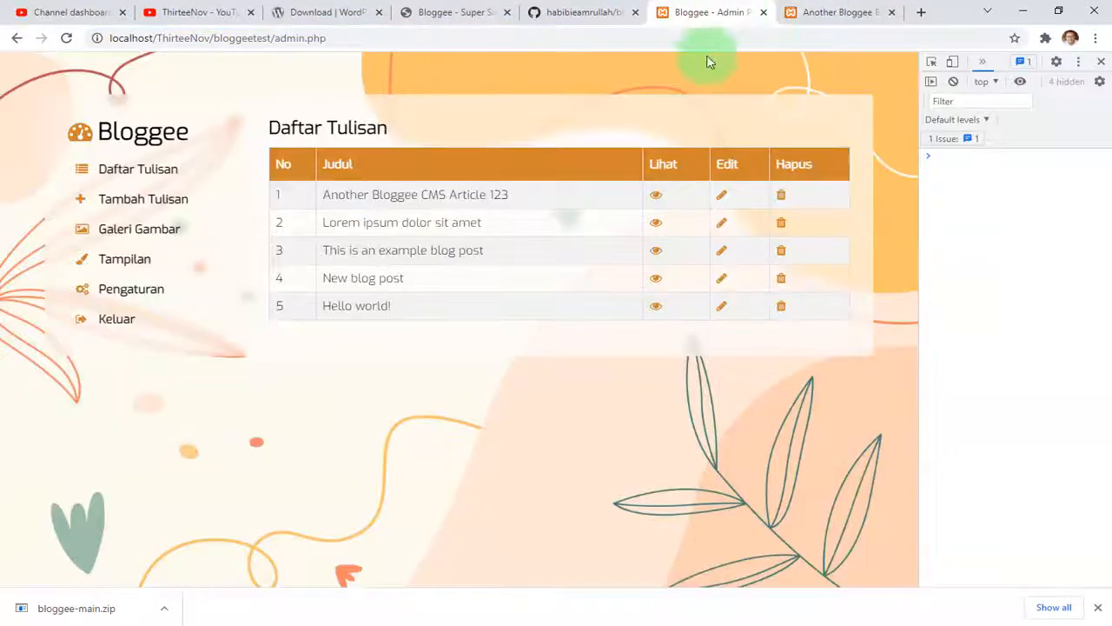
Step: Retitle the first article as "New Another Bloggee CMS Article 123" and save it
click(721, 195)
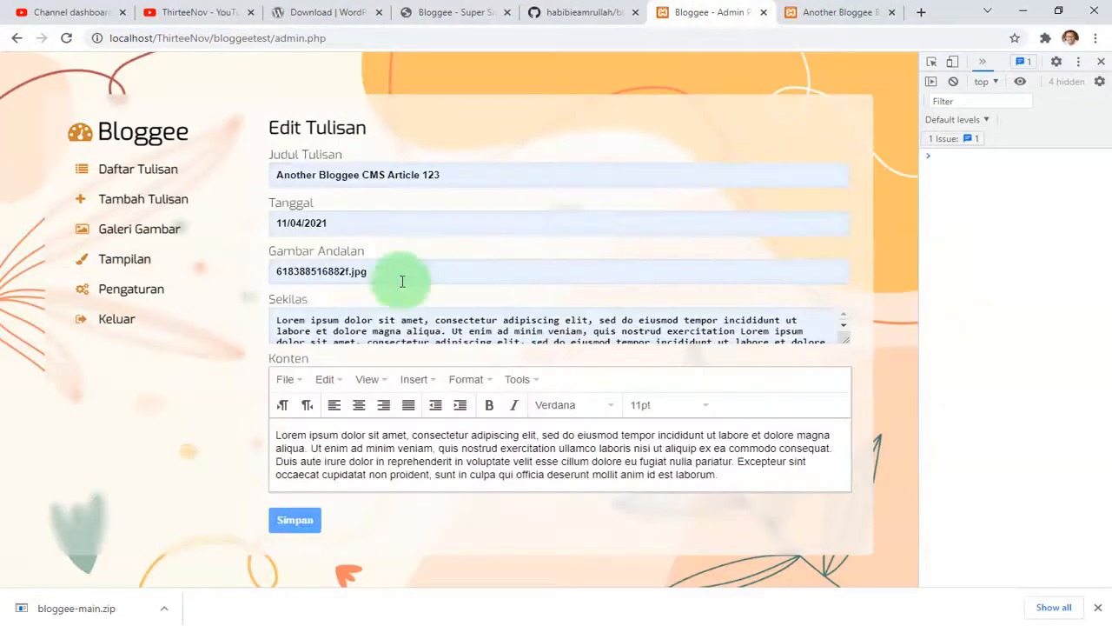
double_click(298, 173)
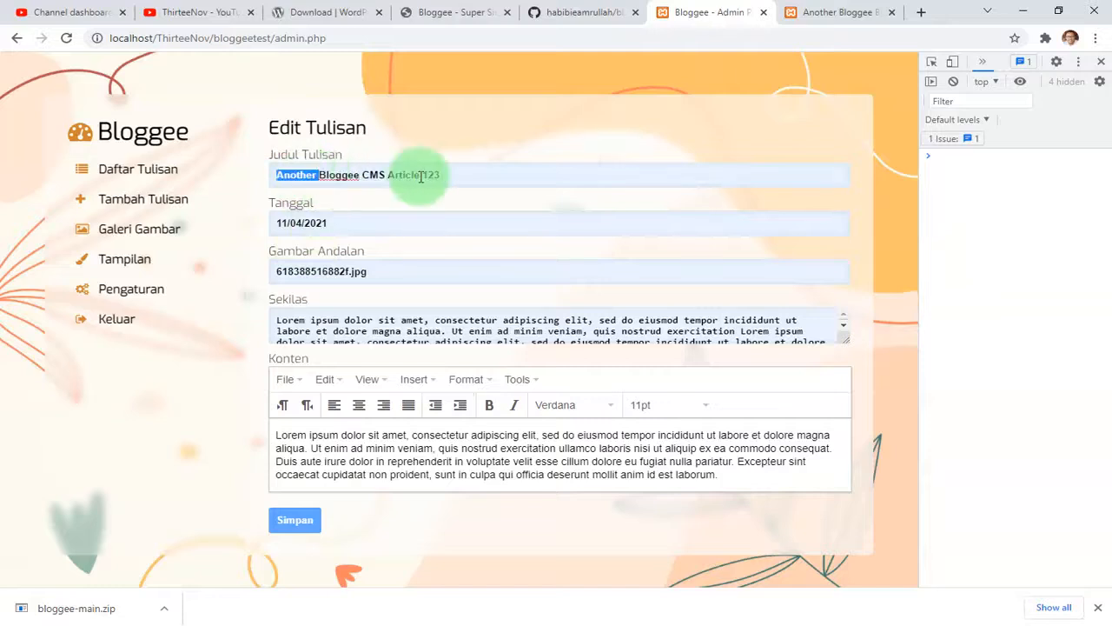
click(434, 175)
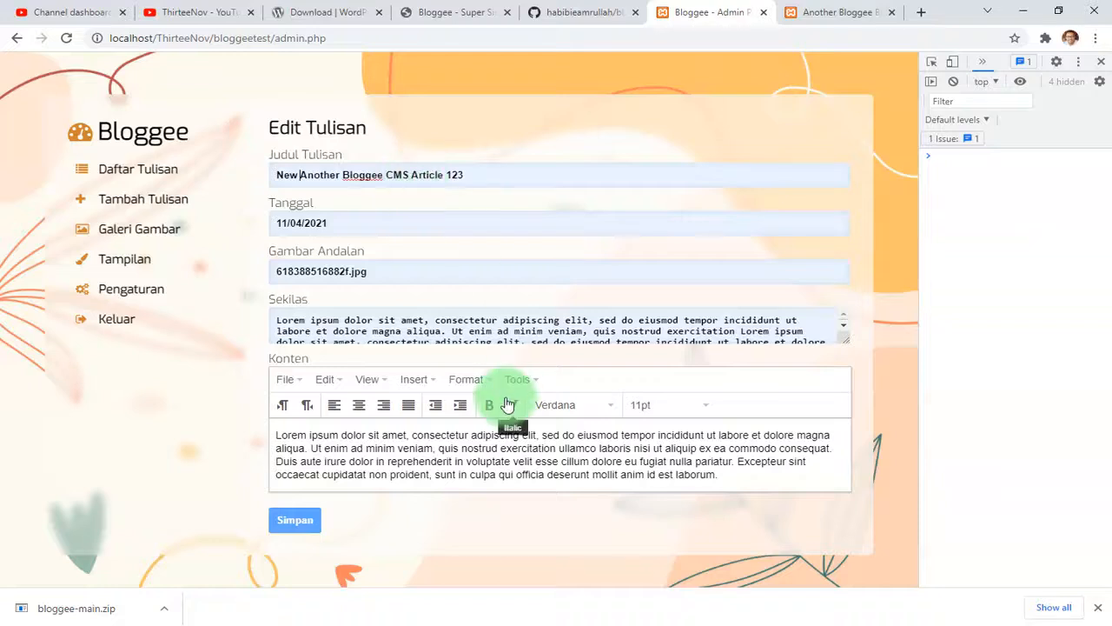
click(302, 531)
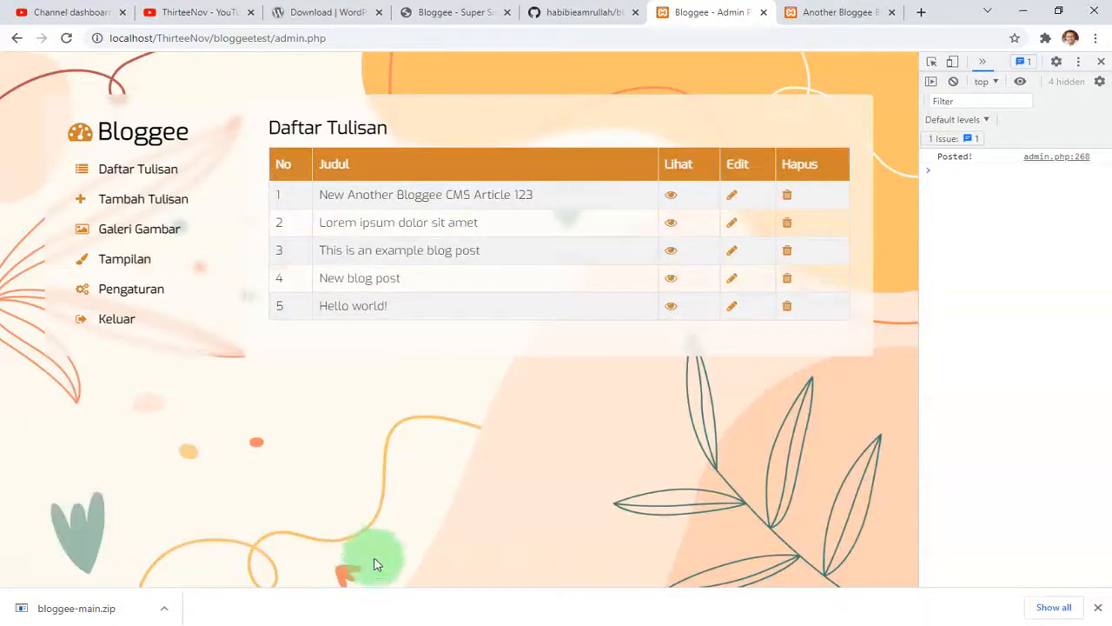
Step: Reload the article's old address ending in another-bloggee-cms-article, and open the retitled article from the article list in a new tab
click(804, 12)
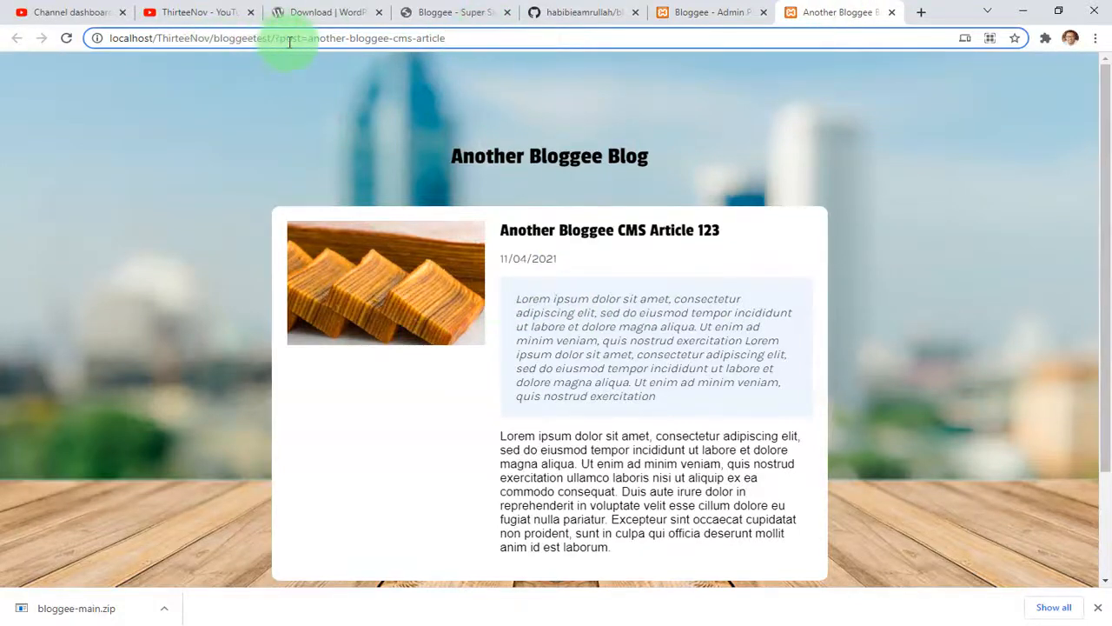
drag(297, 38, 672, 63)
click(563, 44)
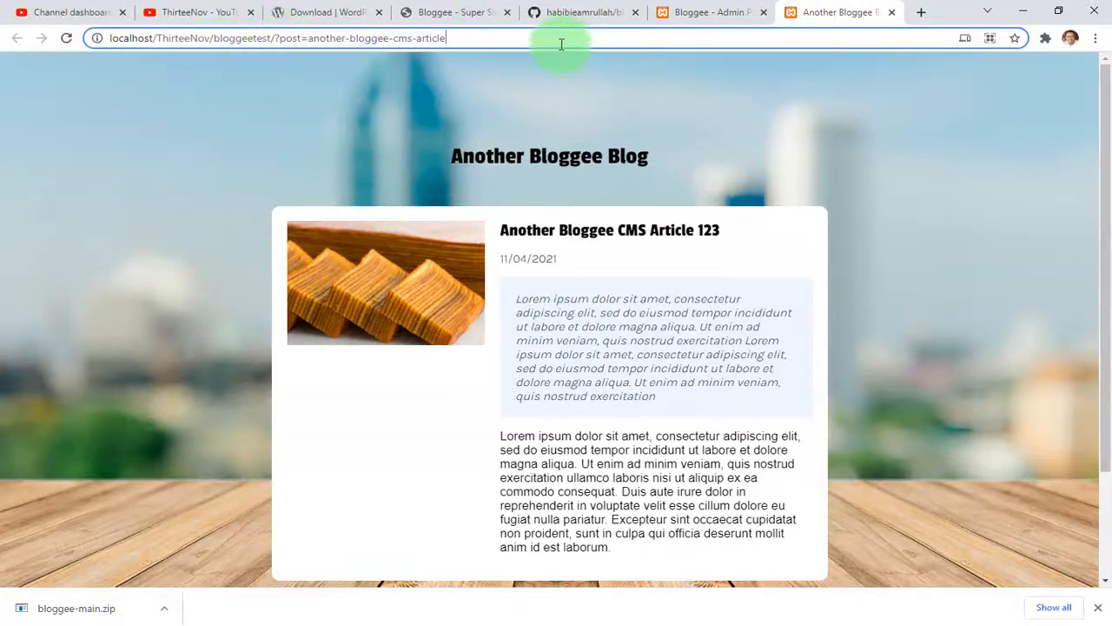
key(Return)
click(738, 11)
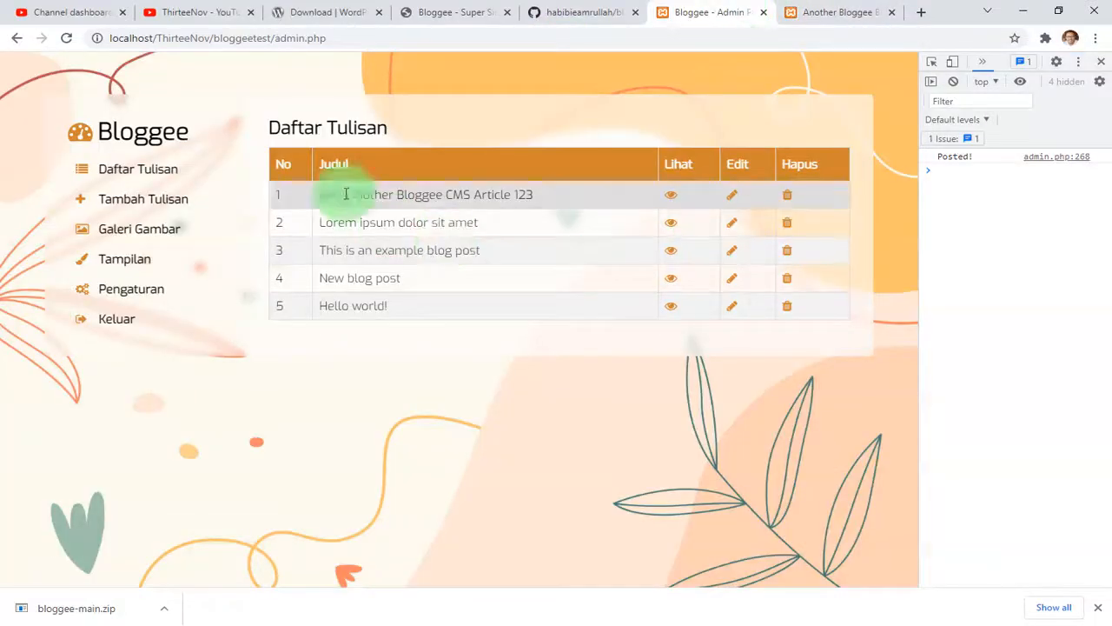
middle_click(672, 197)
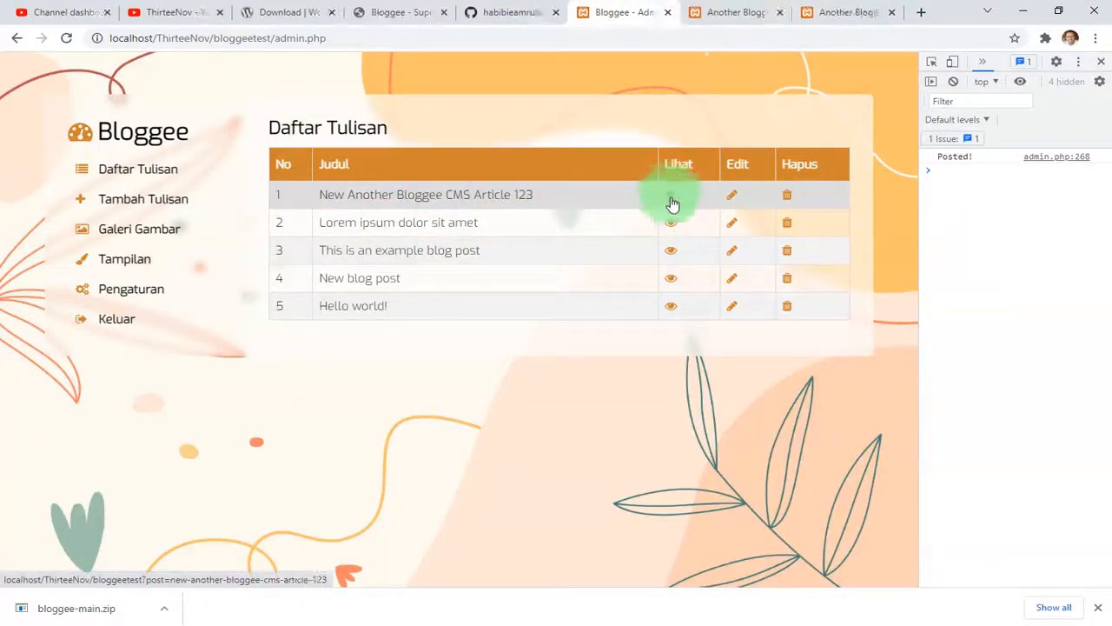
Step: Compare the word "new" in the retitled article's address with its title, and check the tab with the old address
click(720, 12)
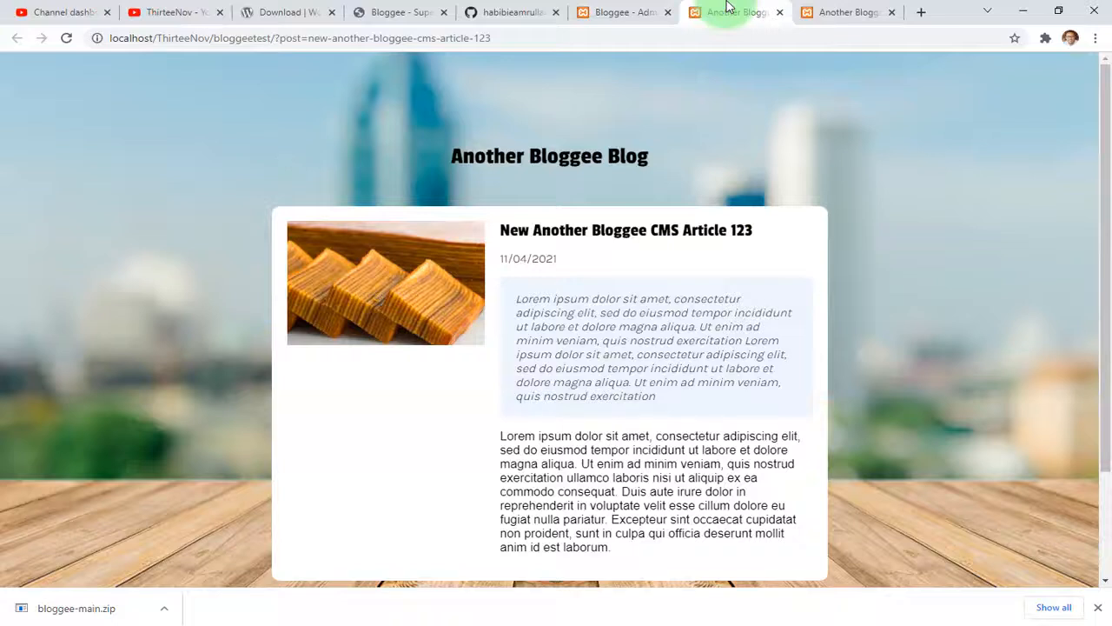
click(318, 37)
double_click(319, 38)
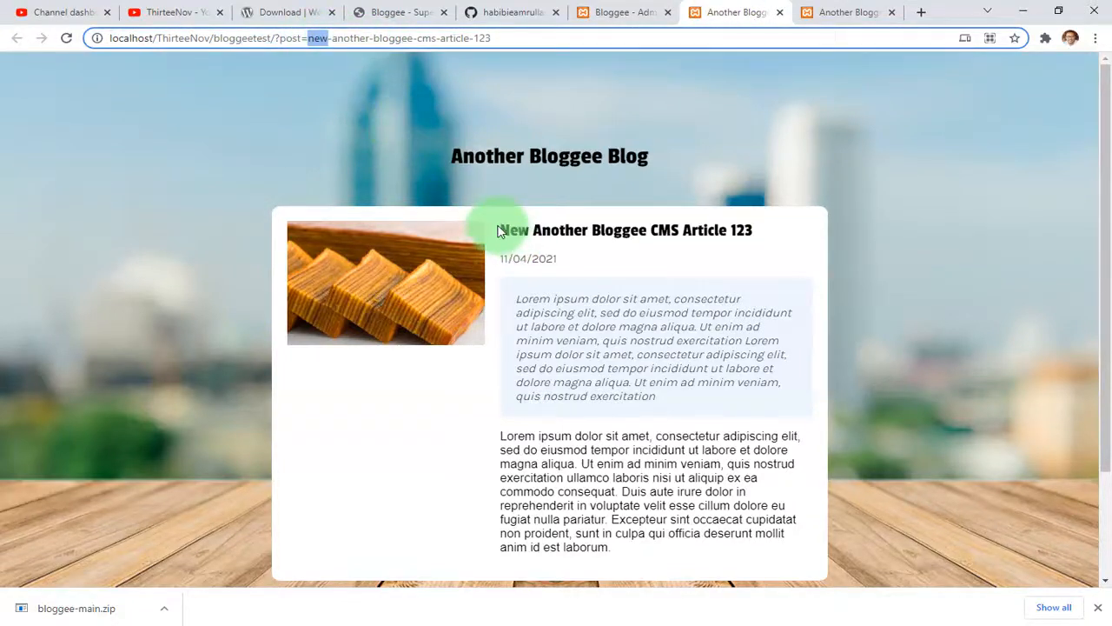
drag(500, 231, 532, 228)
double_click(318, 39)
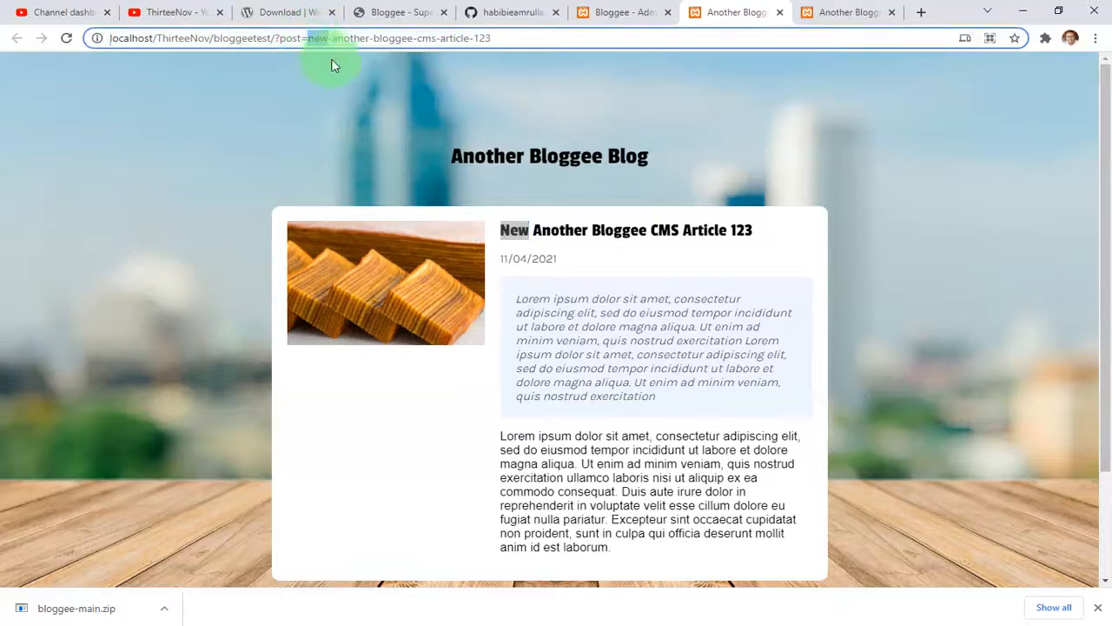
click(843, 12)
click(721, 12)
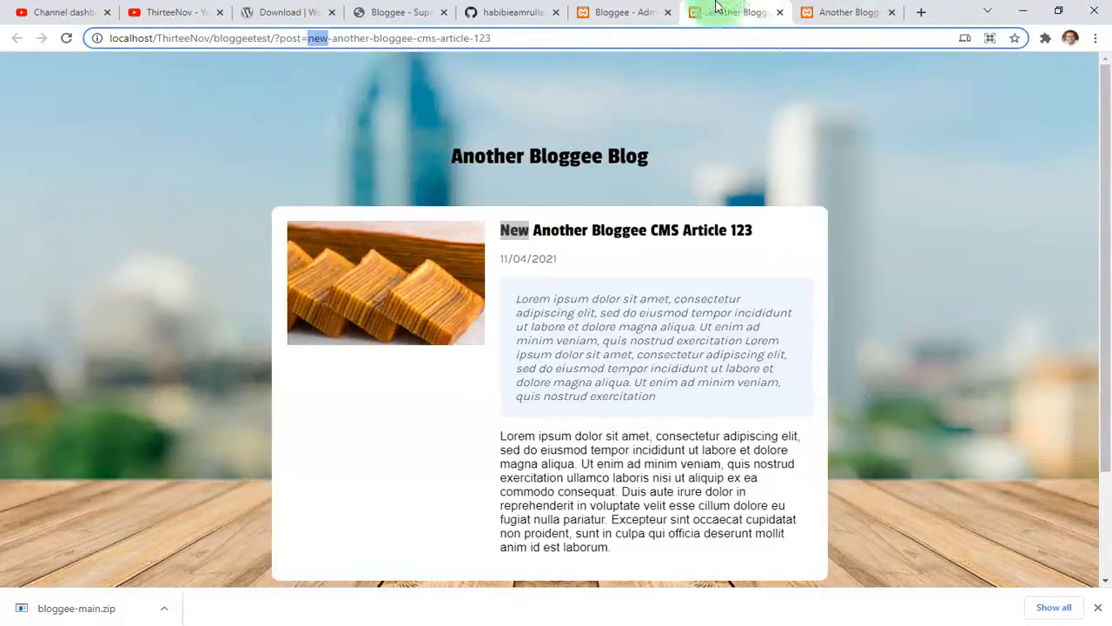
Step: Set the Link Dinamis option to Tidak in the admin panel's website settings and save them
click(619, 12)
click(169, 302)
click(291, 318)
click(292, 353)
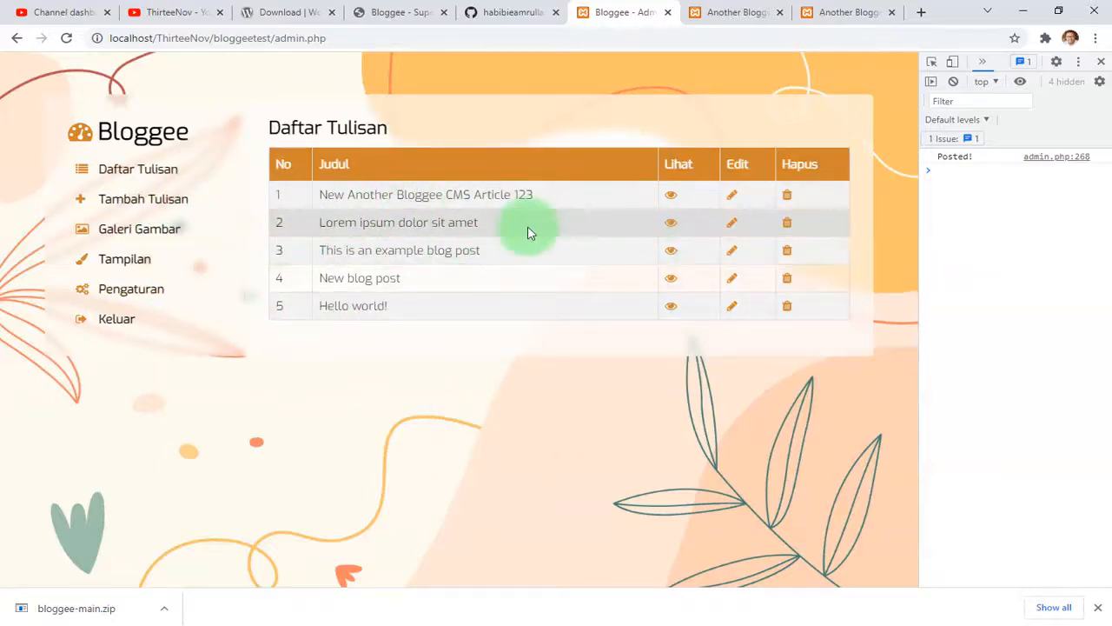
Step: Go from the retitled article to the blog's home page and look through the listed posts
click(743, 10)
click(381, 39)
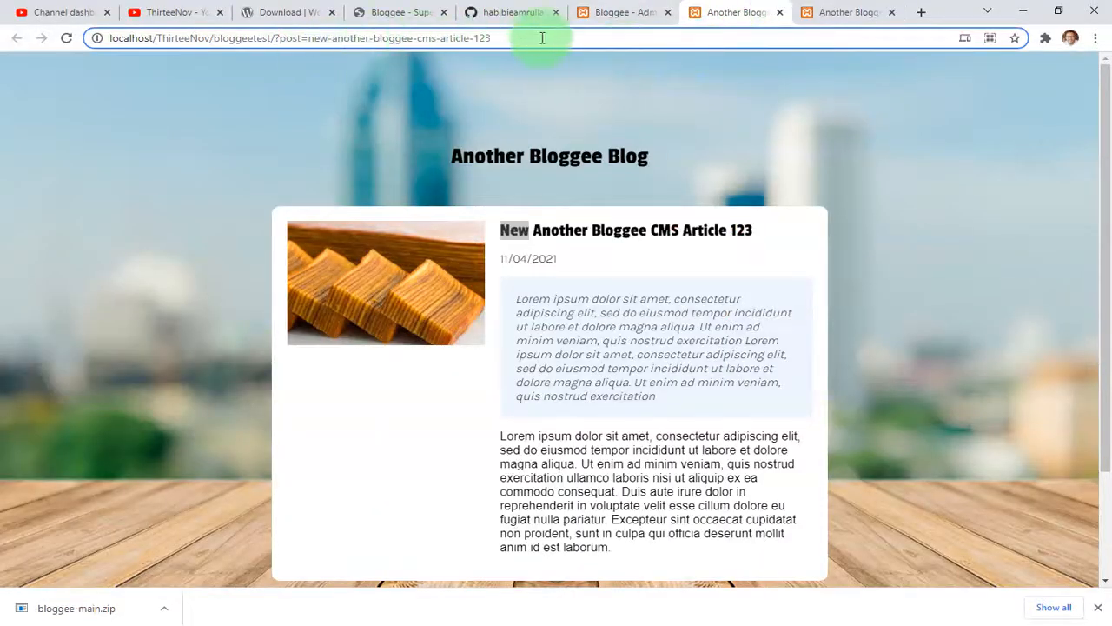
click(510, 165)
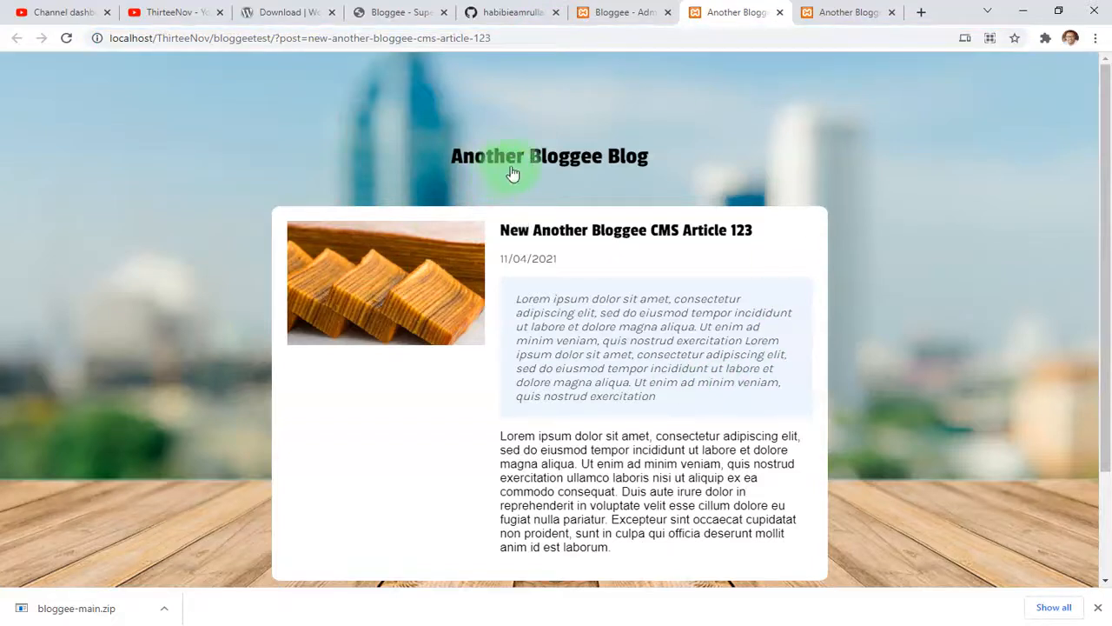
scroll(691, 478, down, 4)
scroll(692, 479, down, 3)
scroll(693, 479, up, 10)
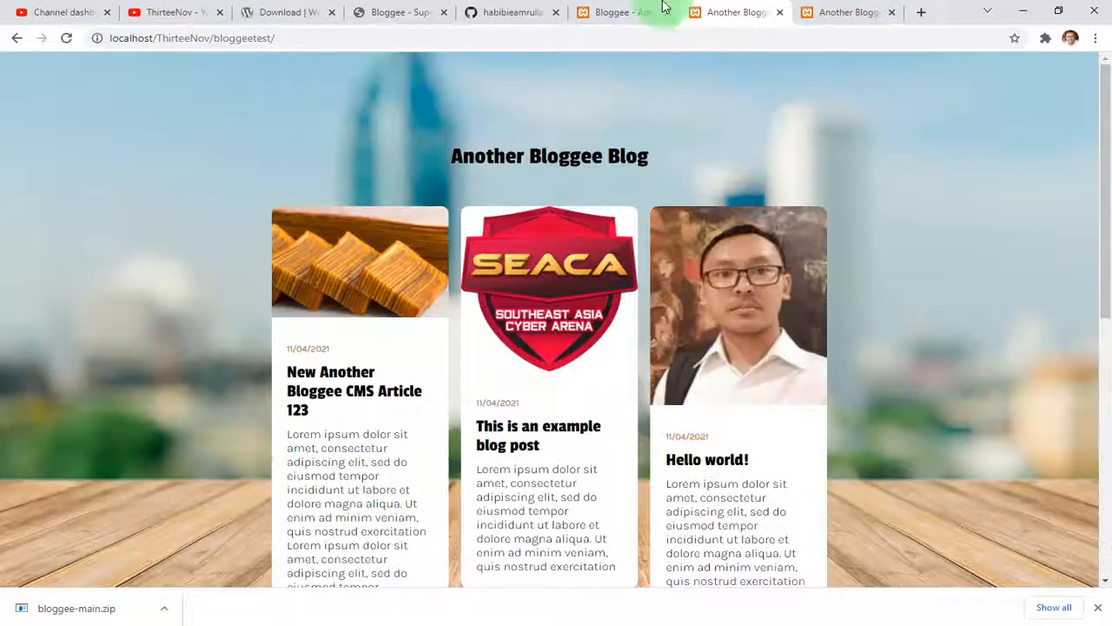
Step: Reload the admin panel's article list and close both open blog tabs
click(648, 12)
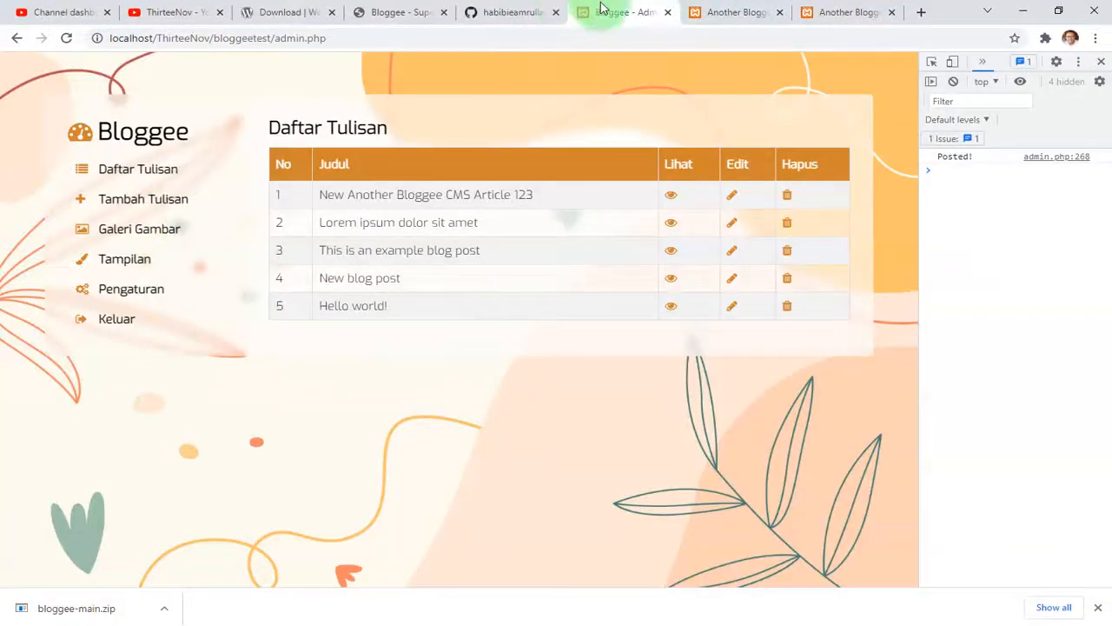
click(106, 127)
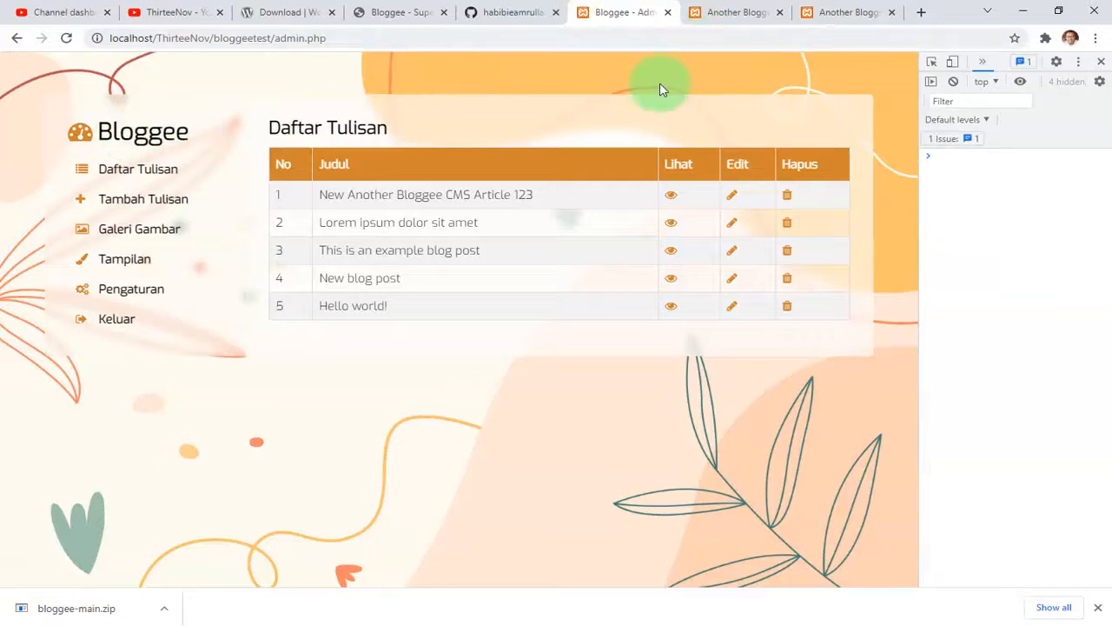
click(738, 13)
click(779, 12)
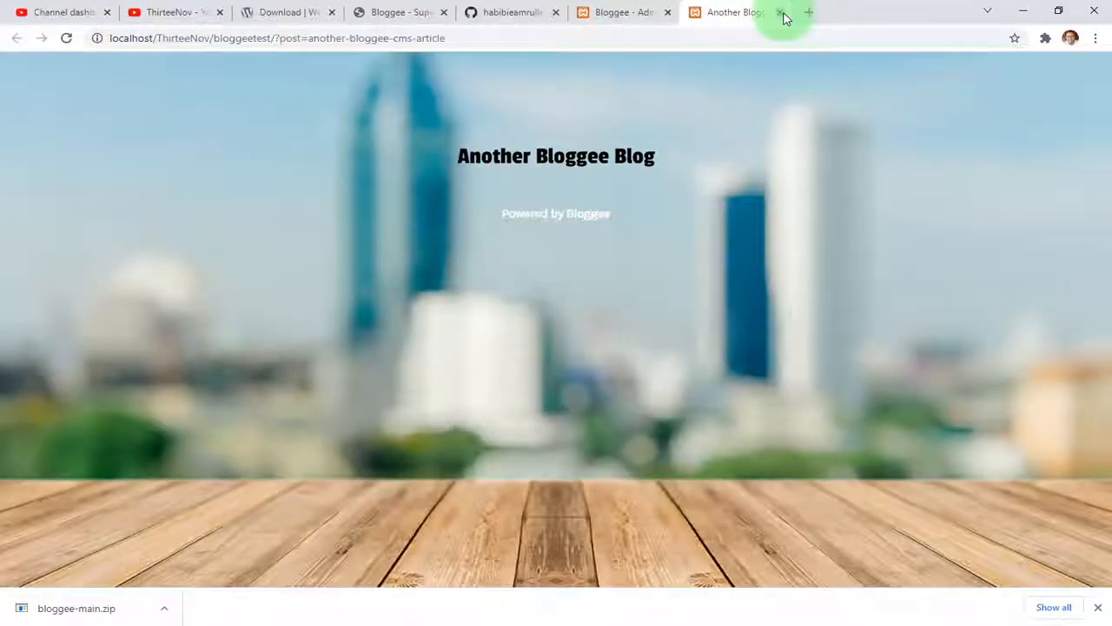
click(781, 13)
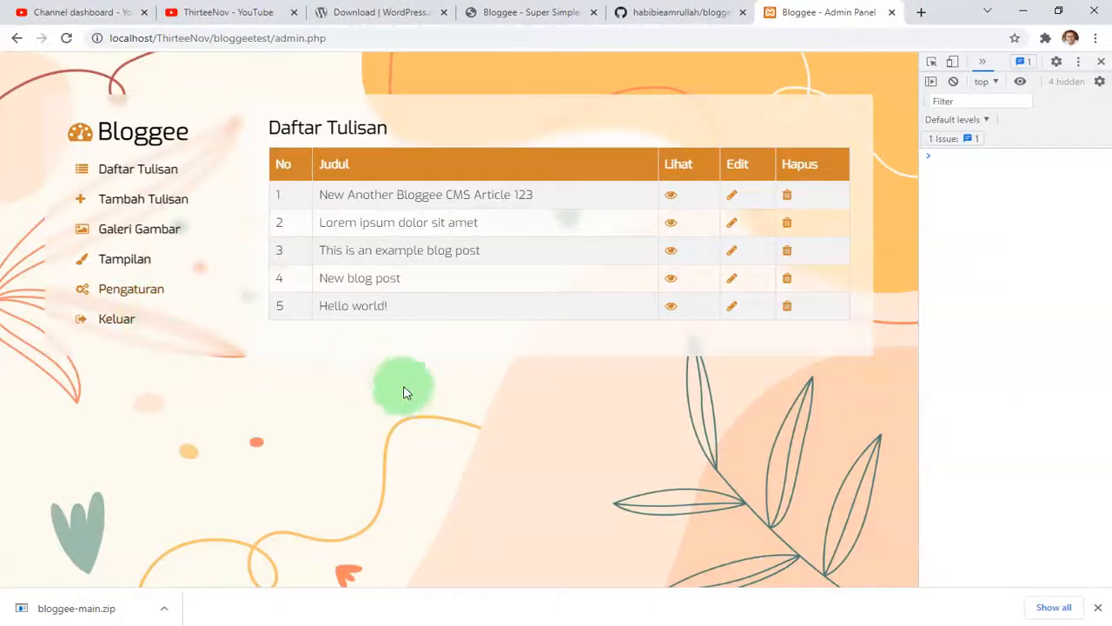
Step: Review the admin panel's website settings, article list and new-article form, ending on the website settings
click(139, 293)
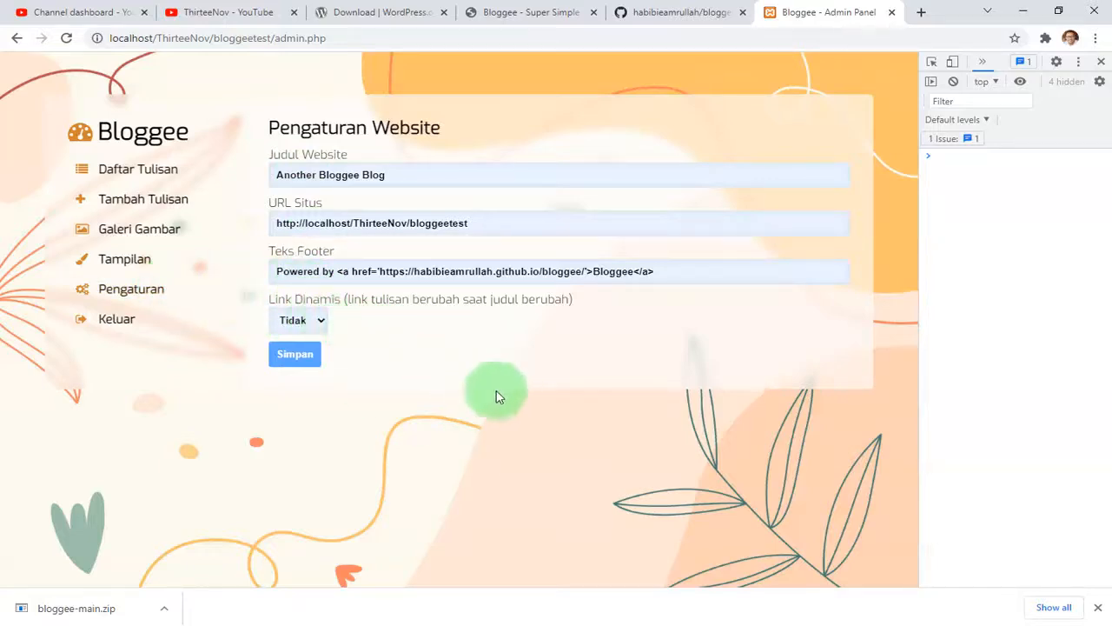
click(157, 172)
click(166, 197)
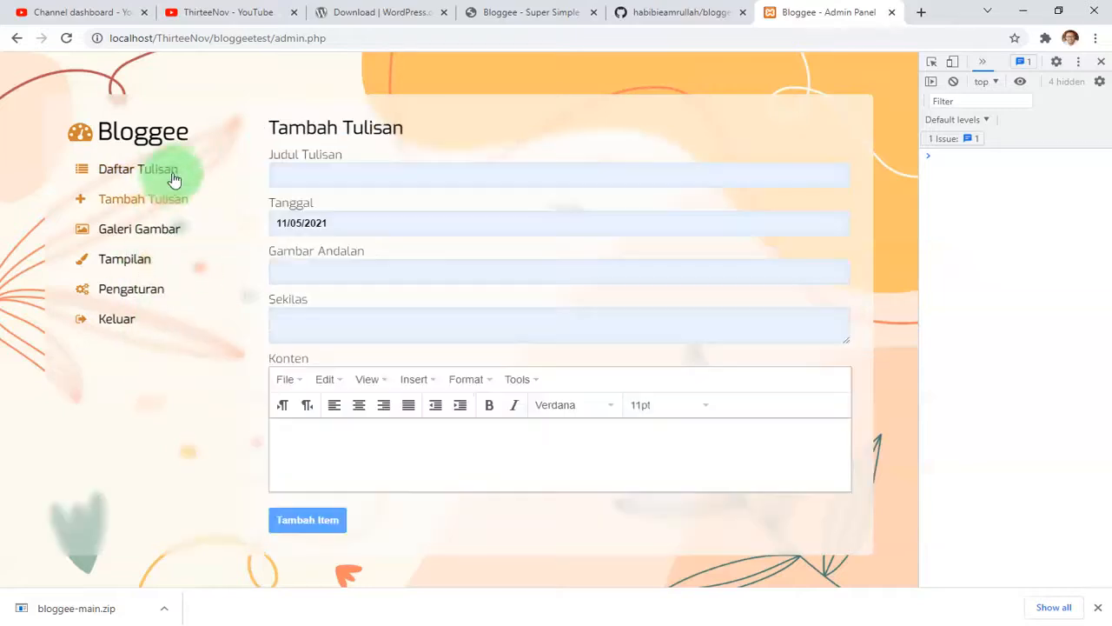
click(161, 173)
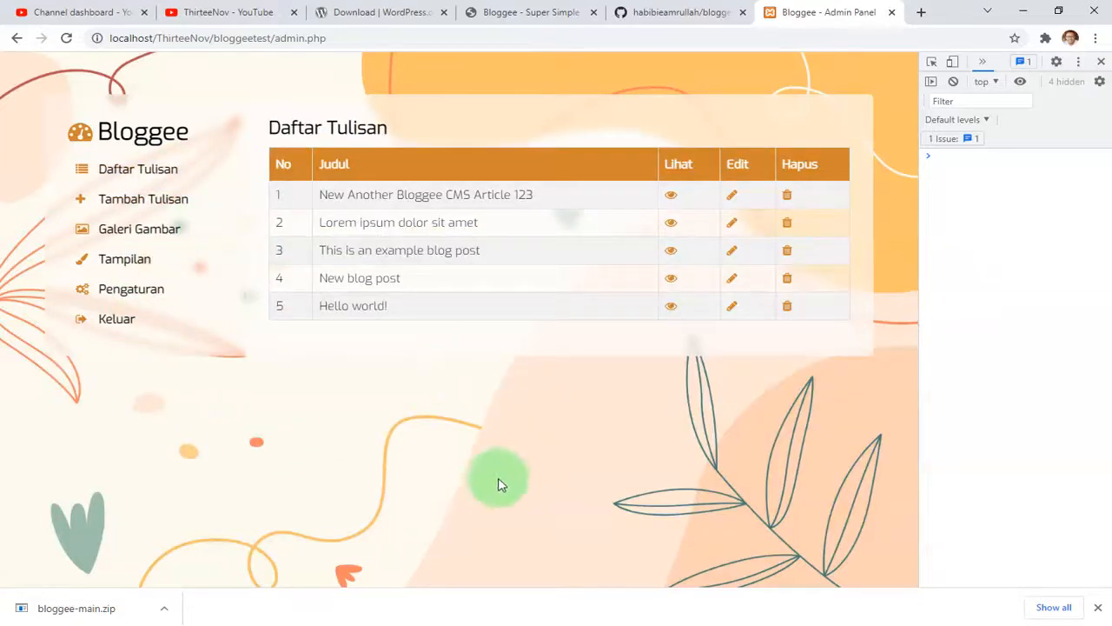
click(135, 290)
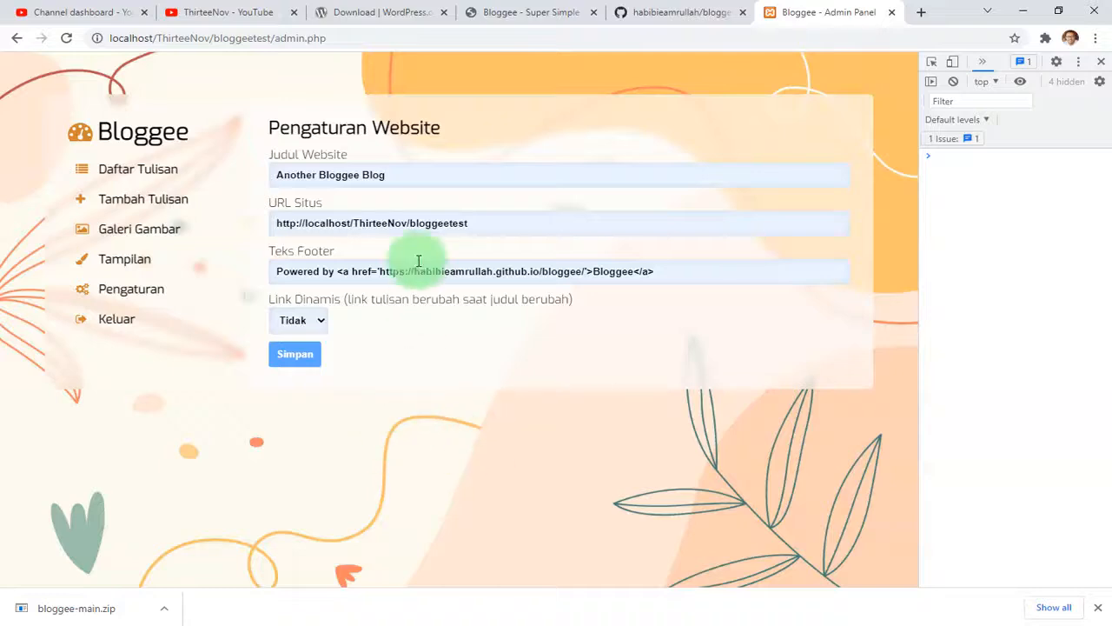
Step: Switch to File Explorer to view the bloggeetest folder's files, and return to the browser
click(327, 41)
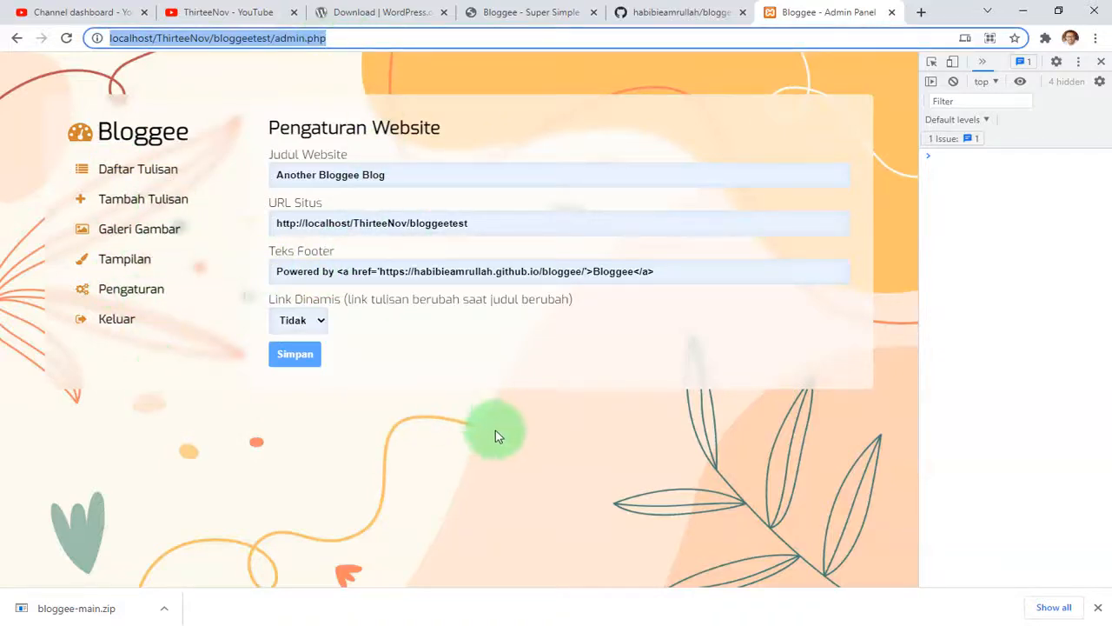
click(411, 624)
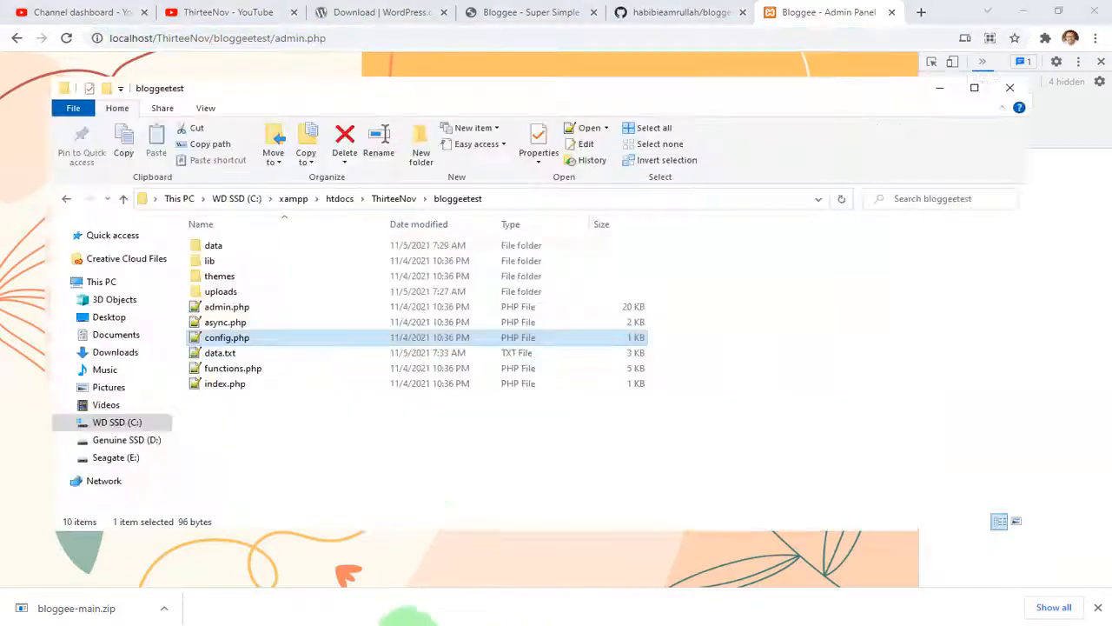
click(462, 447)
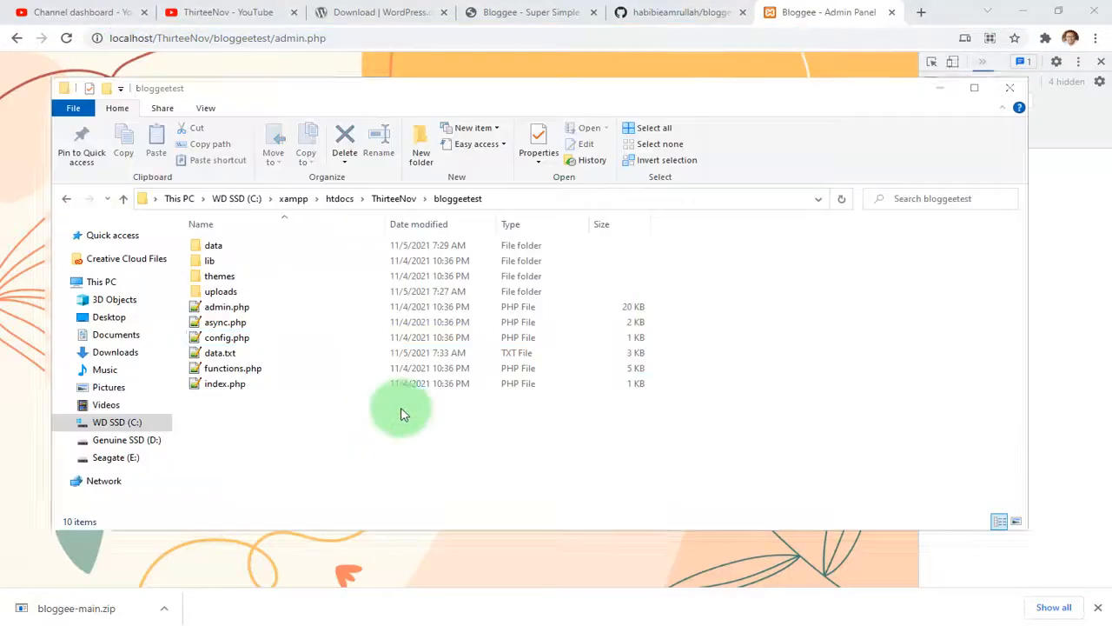
key(alt+Tab)
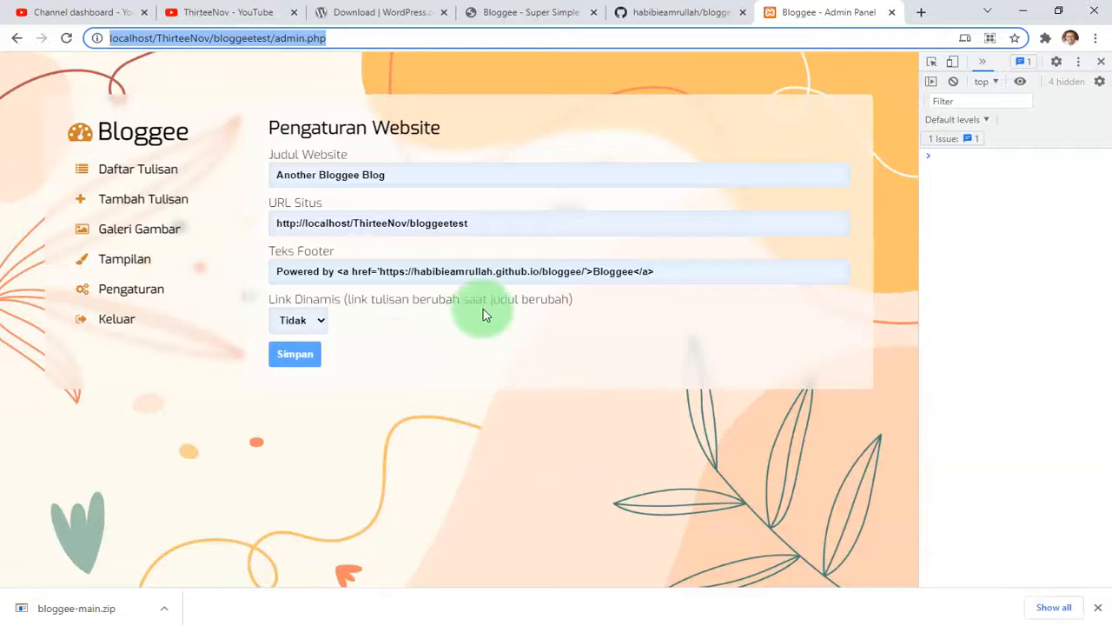
Step: Reload the admin.php address to return from the website settings to the article list
click(582, 471)
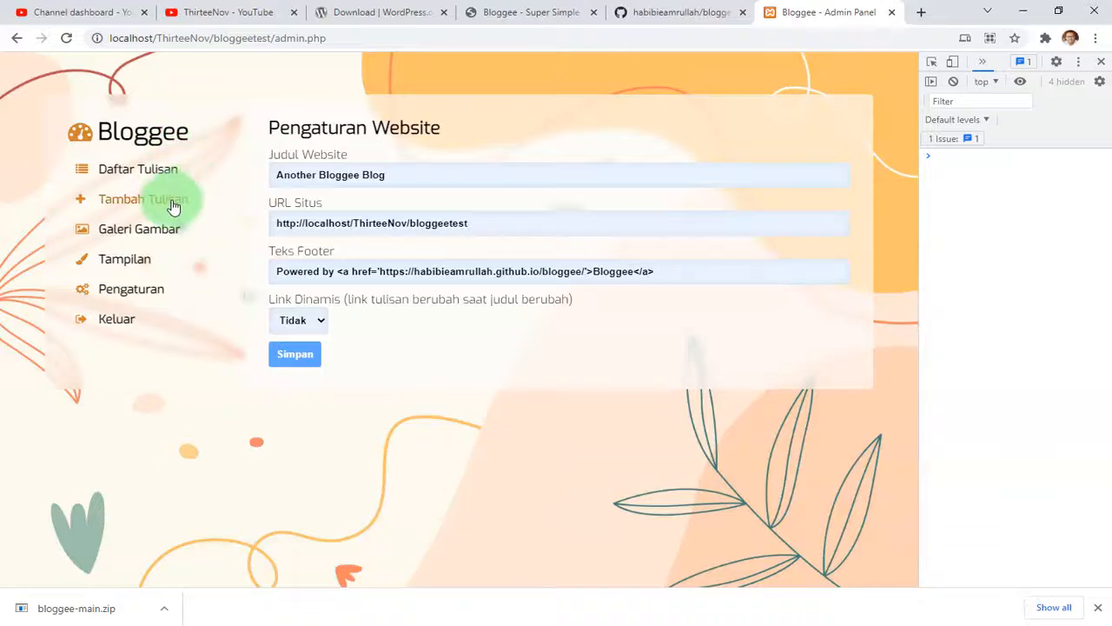
click(517, 42)
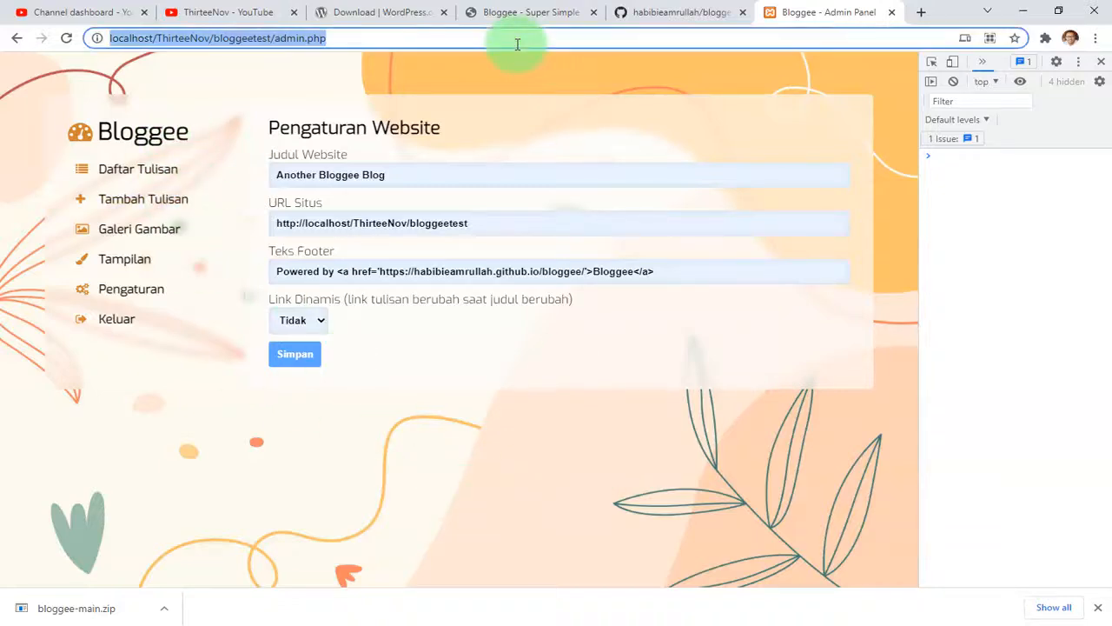
key(Return)
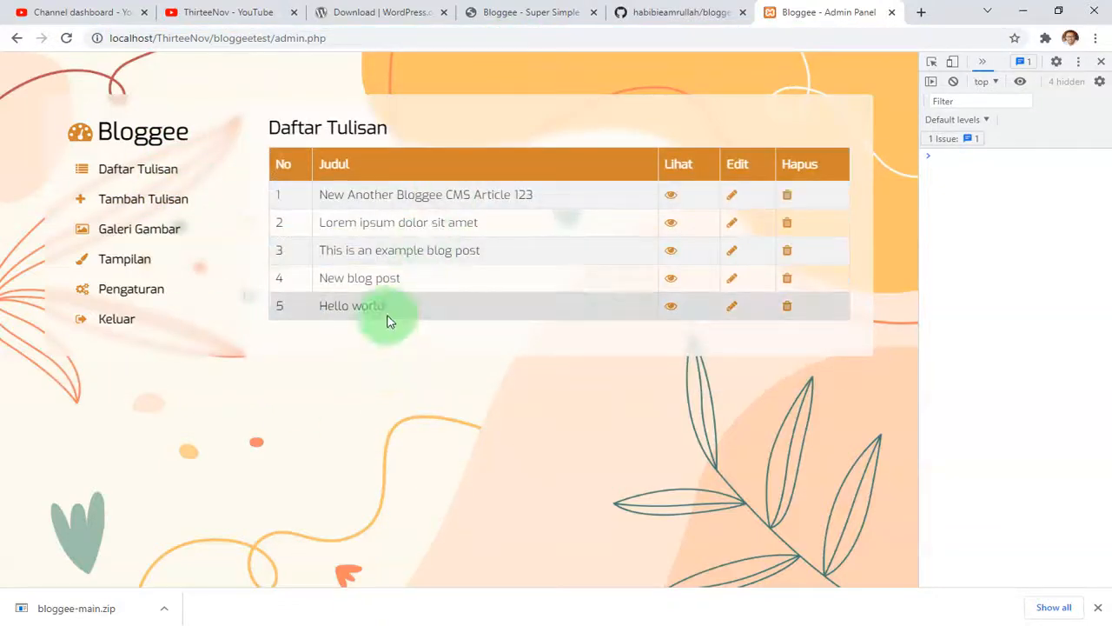